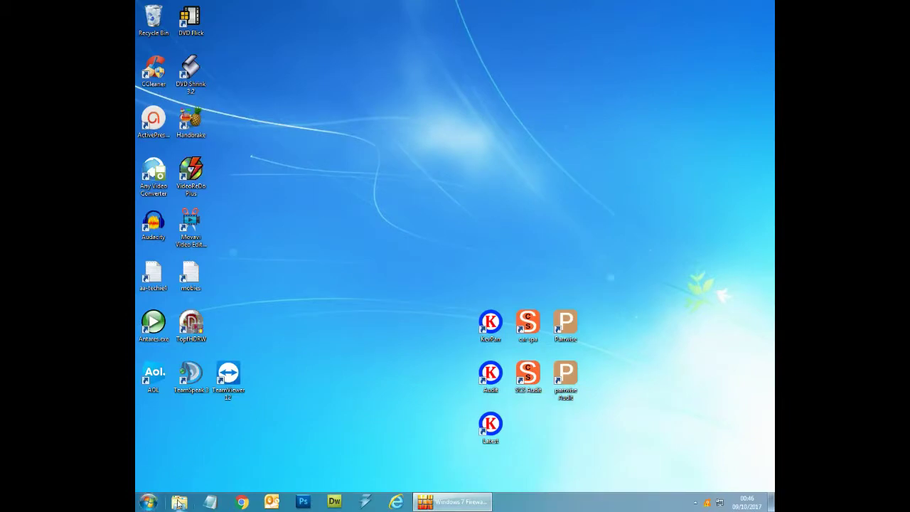
Create a new folder named 000toppy at the root of the F: drive in Windows Explorer
left_click(179, 503)
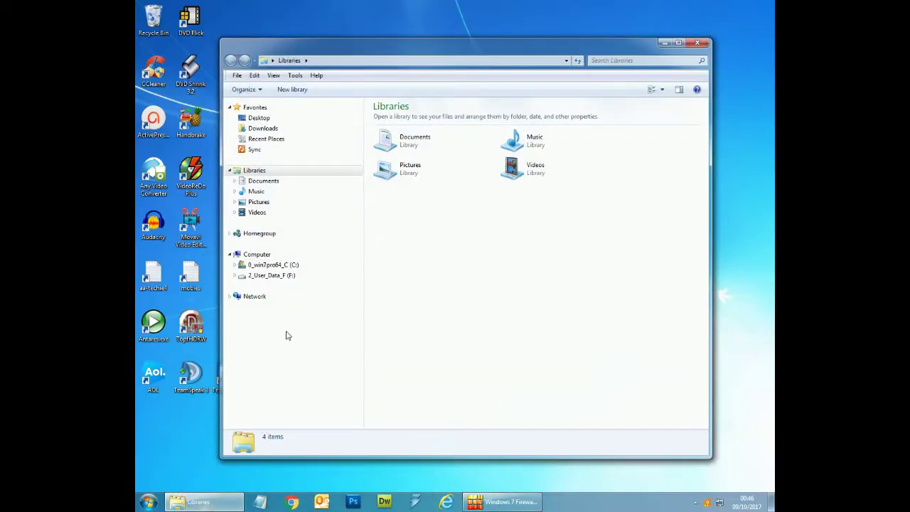
left_click(265, 265)
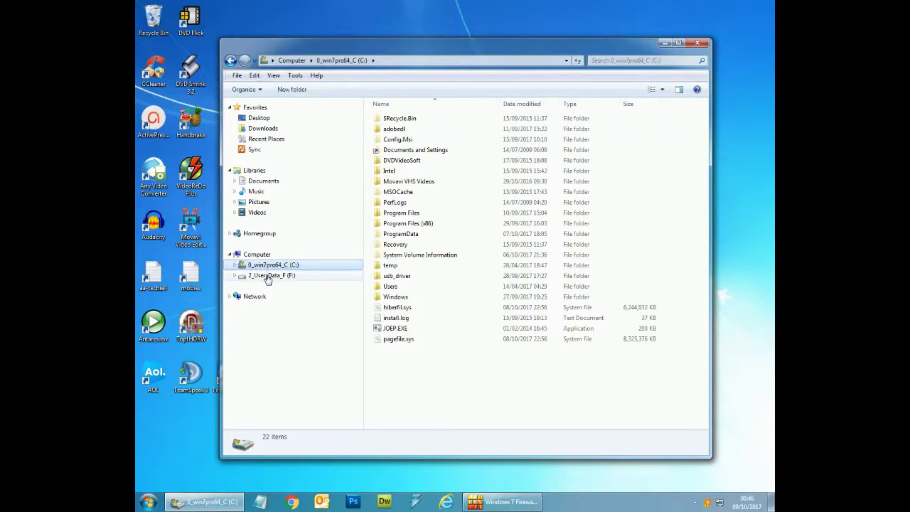
left_click(268, 278)
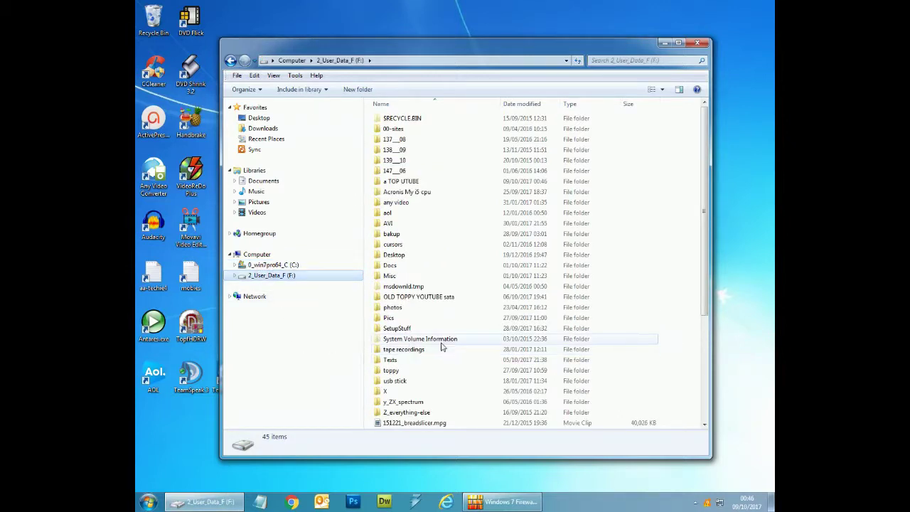
mouse_move(479, 319)
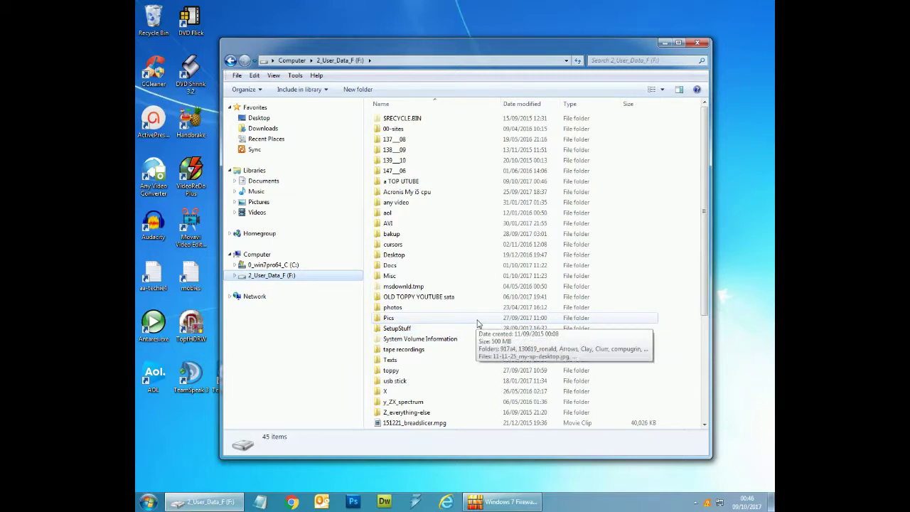
right_click(480, 319)
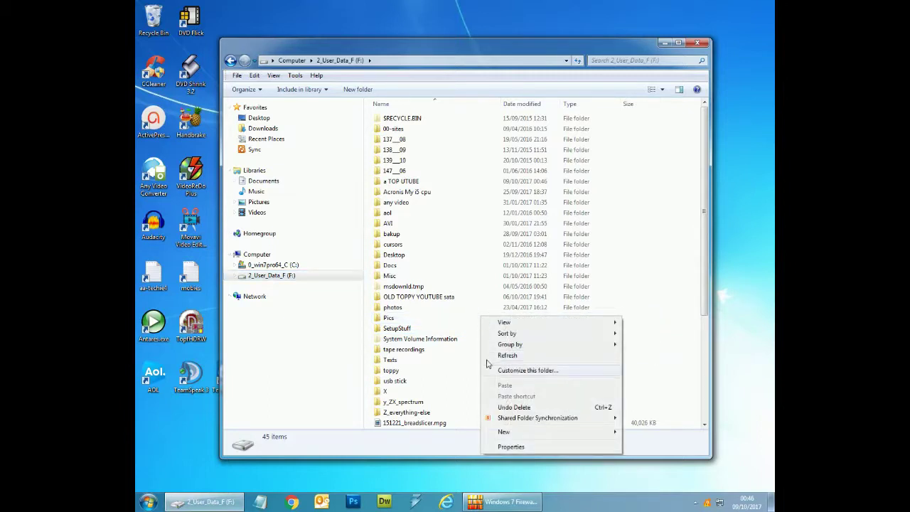
mouse_move(504, 433)
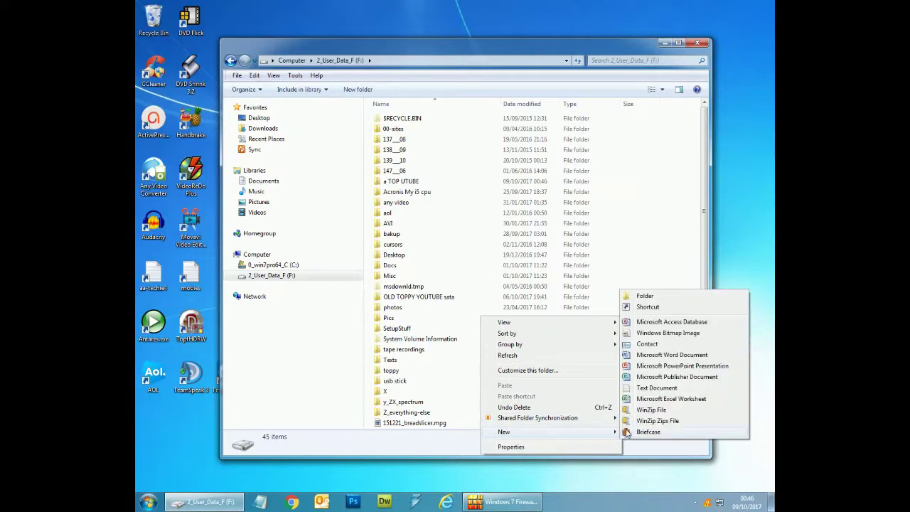
left_click(646, 295)
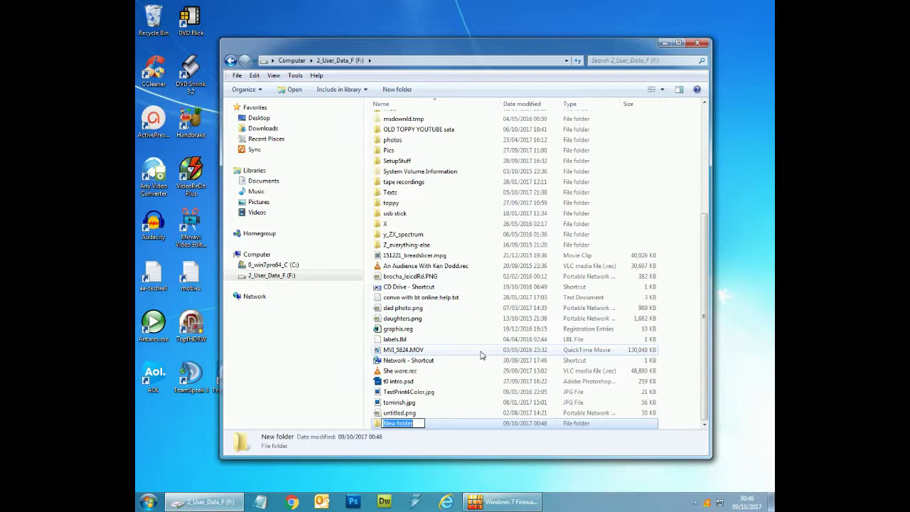
type("000toppy")
key("Return")
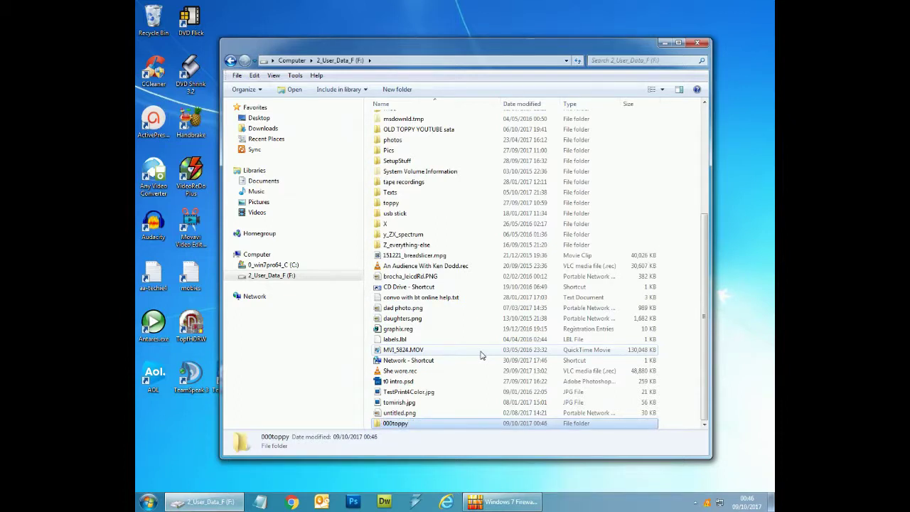
Reload the F: drive listing, locate the 000toppy folder in it, and close the Explorer window
left_click(265, 265)
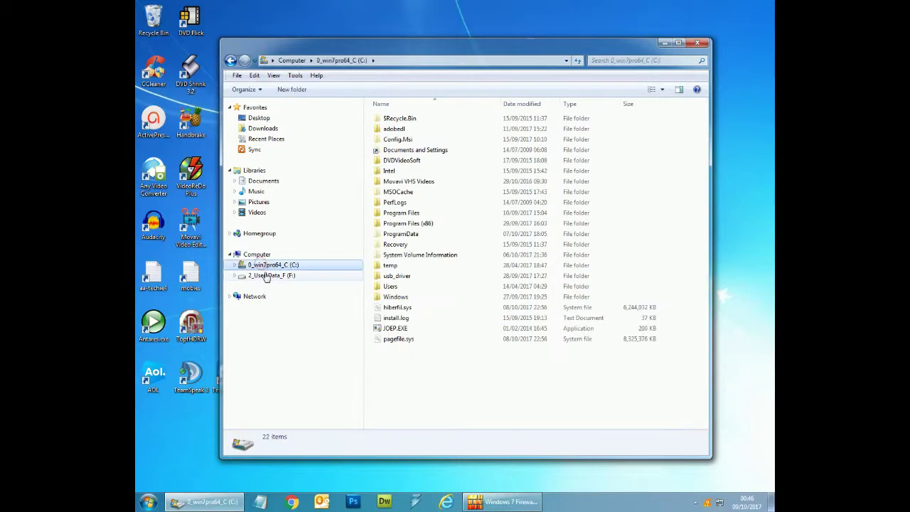
left_click(267, 276)
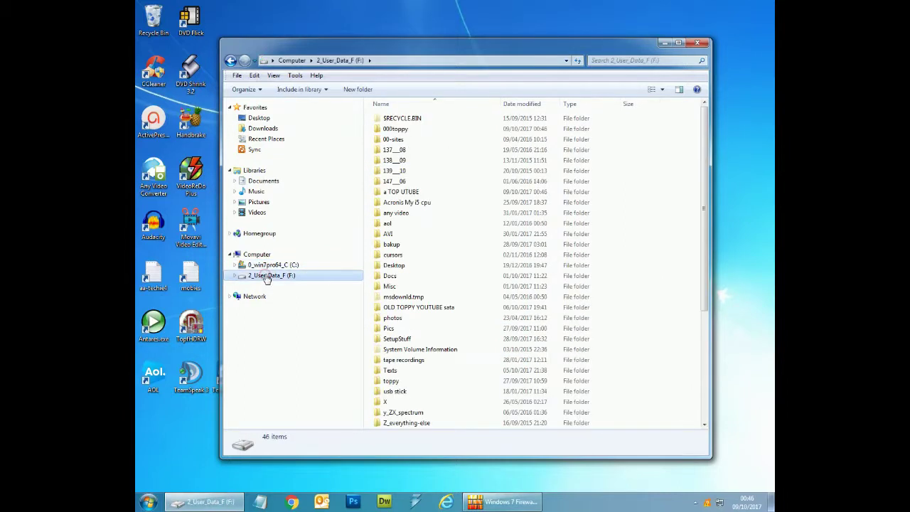
left_click(390, 132)
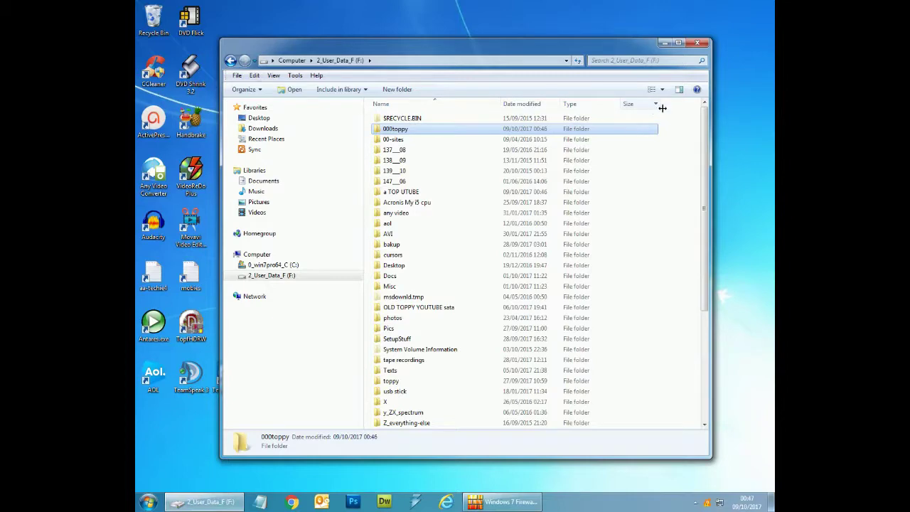
left_click(697, 42)
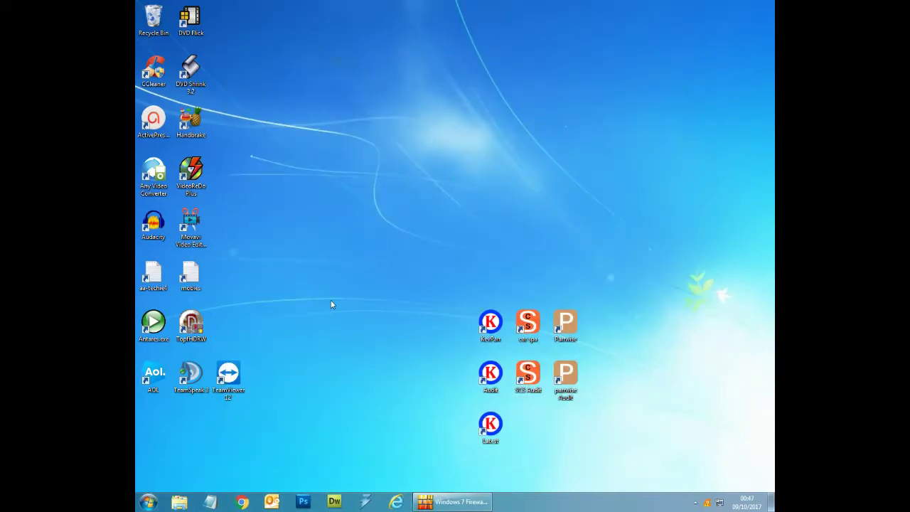
Check Devices and Printers for the connected Topfield device, and close the window
left_click(149, 497)
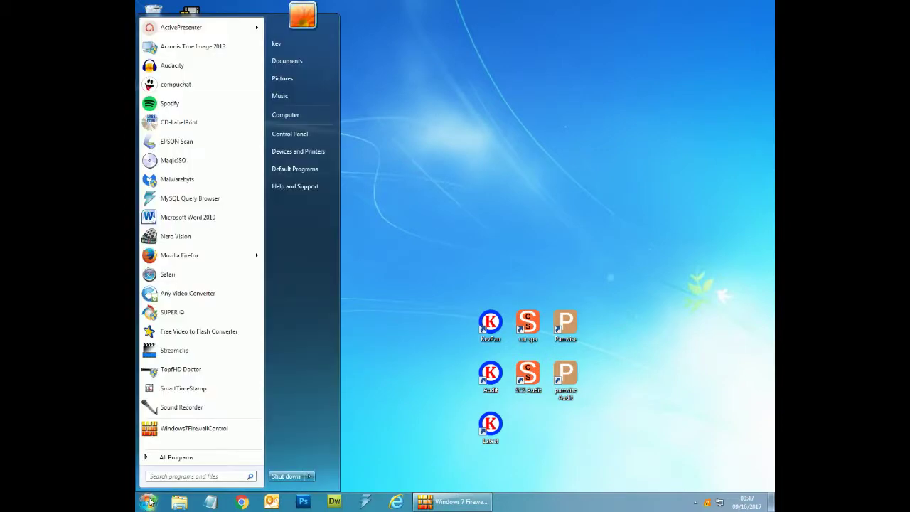
left_click(294, 153)
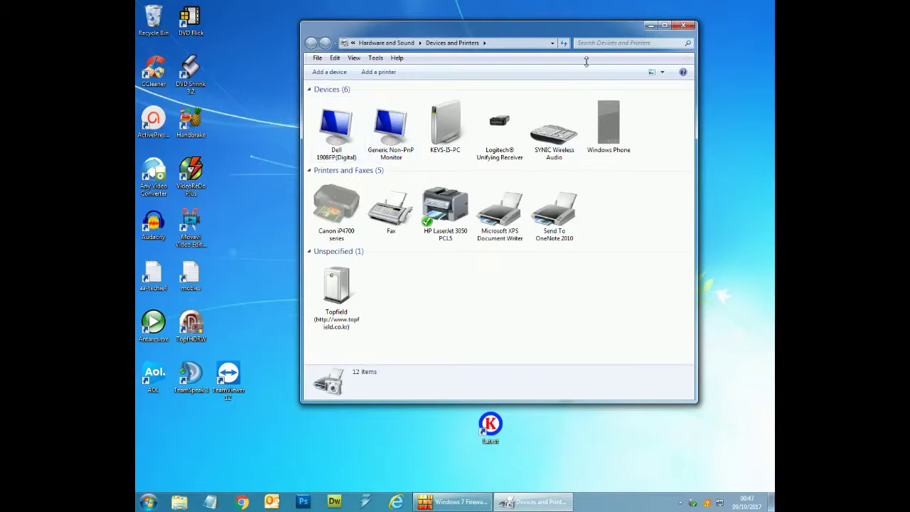
left_click(683, 24)
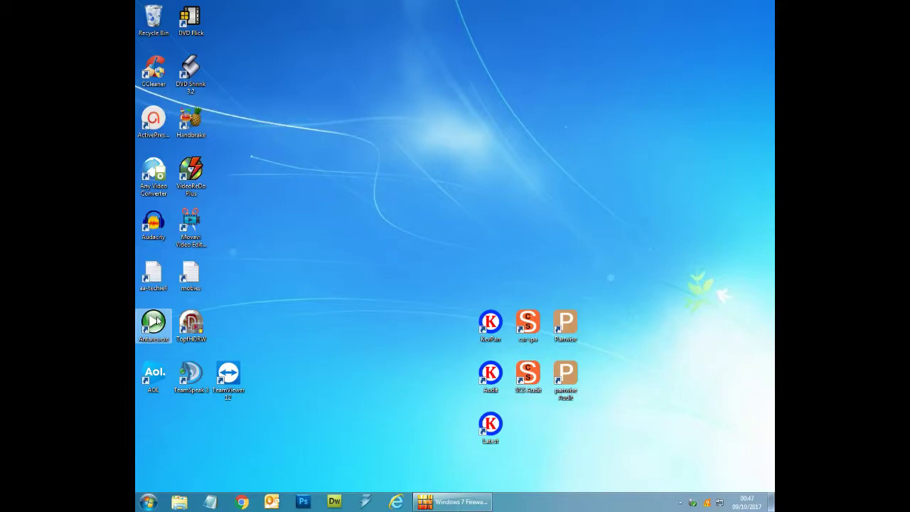
Launch Antares and browse the computer side to the F:\000toppy folder
double_click(154, 322)
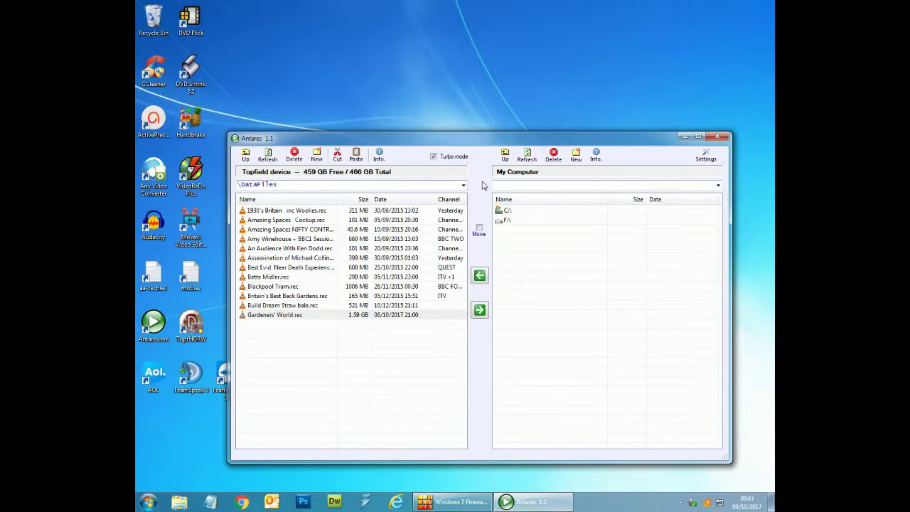
double_click(507, 221)
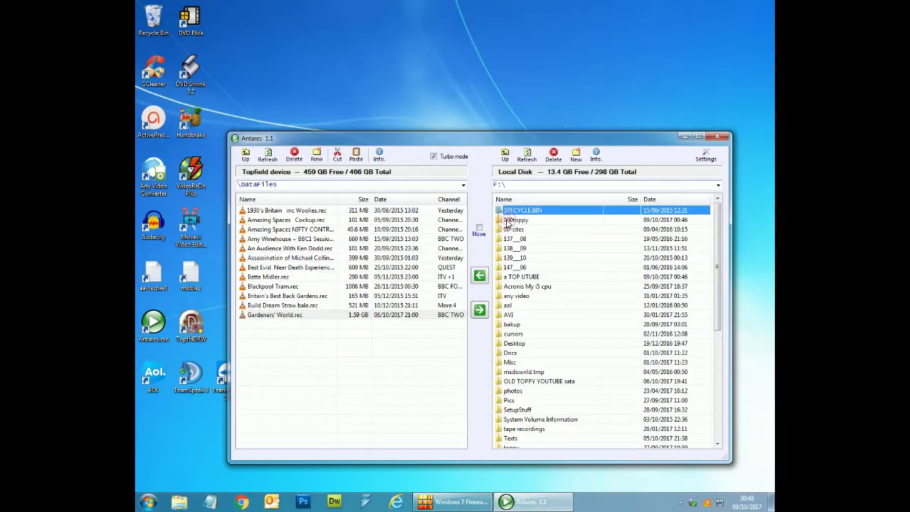
double_click(506, 221)
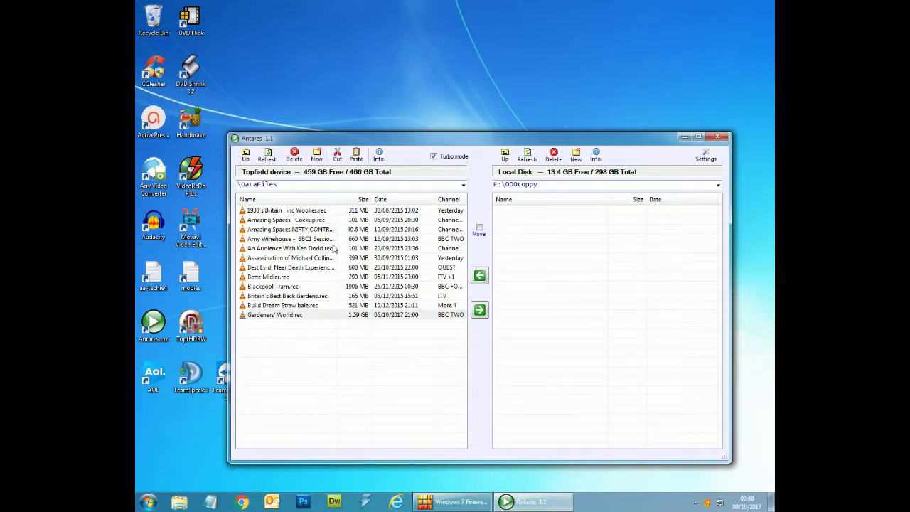
Start copying An Audience With Ken Dodd.rec from the Topfield device to F:\000toppy, and cancel the transfer partway
left_click(297, 248)
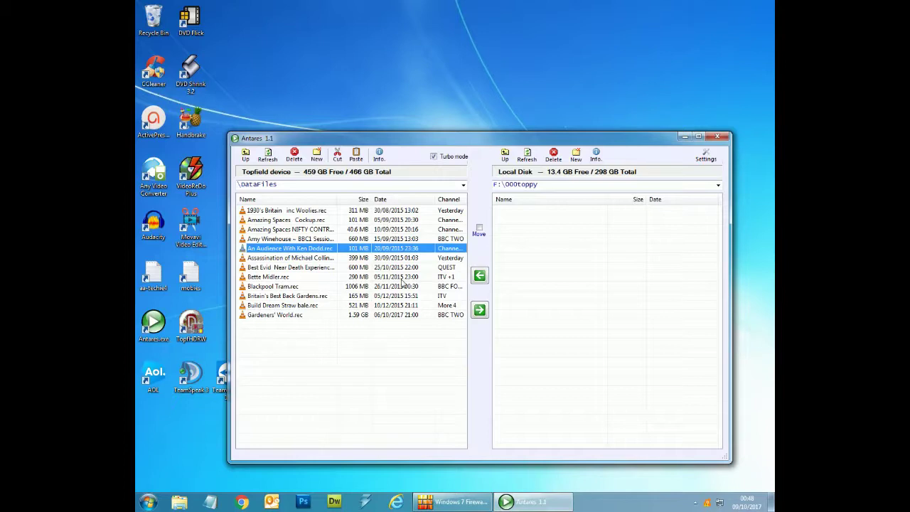
left_click(480, 313)
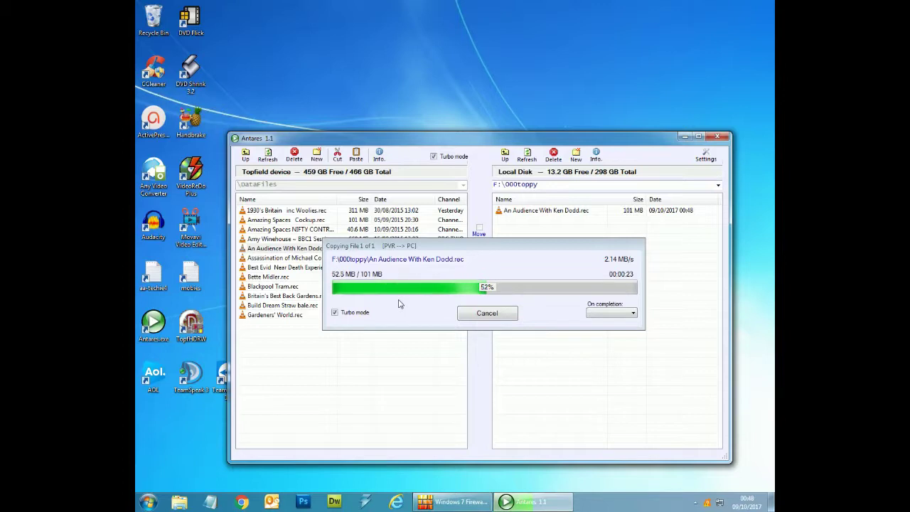
left_click(486, 314)
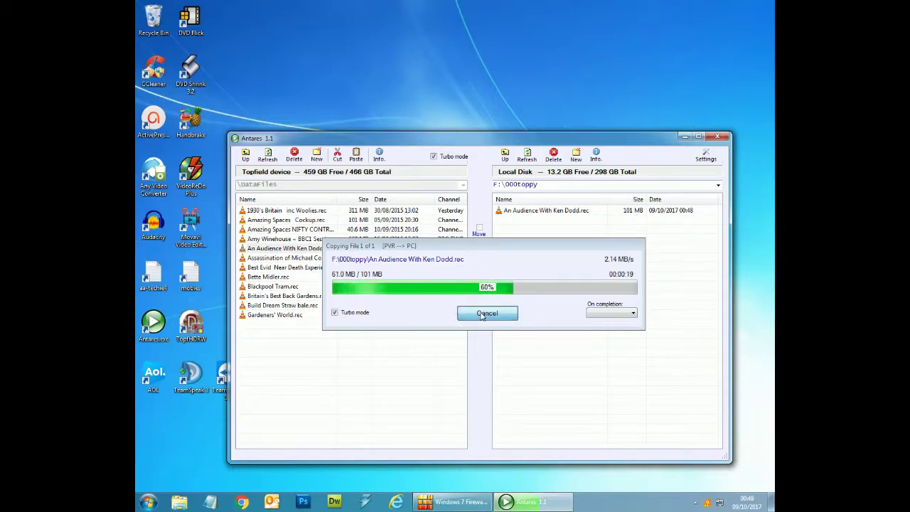
Delete the partial An Audience With Ken Dodd.rec from F:\000toppy and close Antares
left_click(531, 214)
right_click(531, 214)
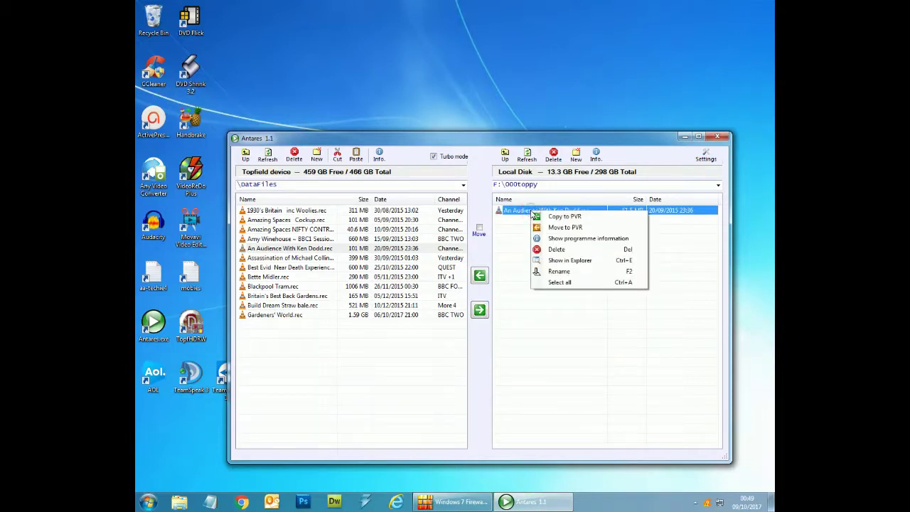
left_click(549, 252)
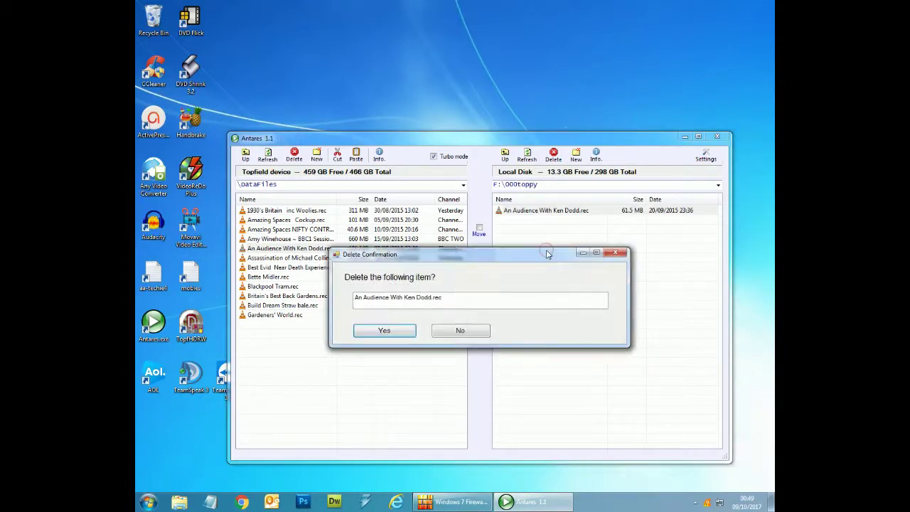
left_click(405, 331)
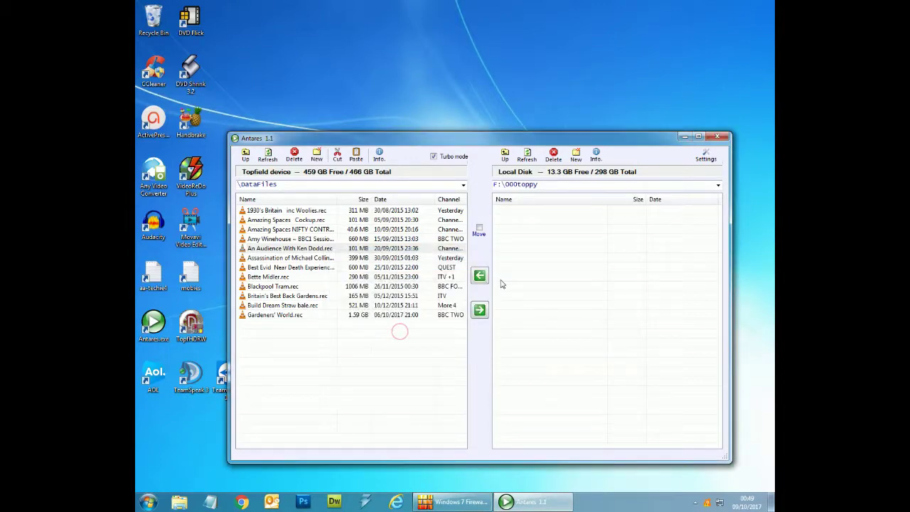
left_click(716, 137)
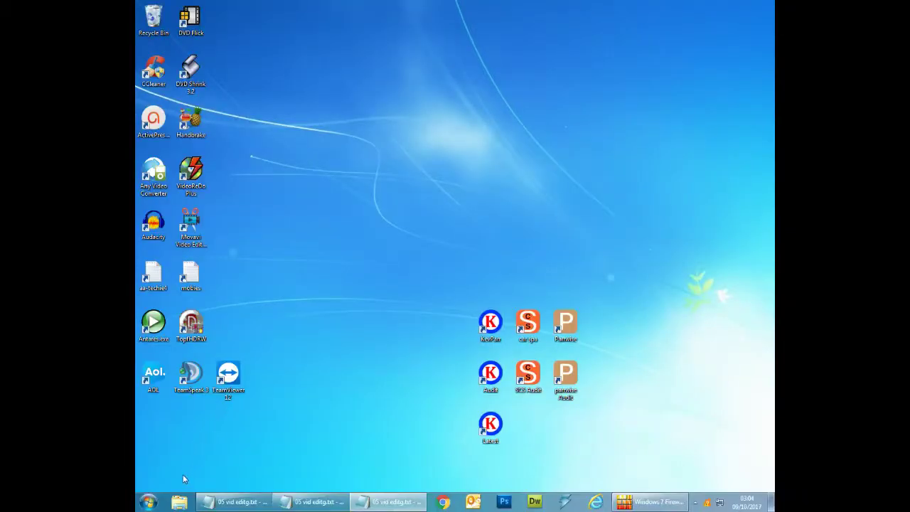
Check in Windows Explorer which drives are listed, view the contents of C: and F:, and close the window
left_click(179, 502)
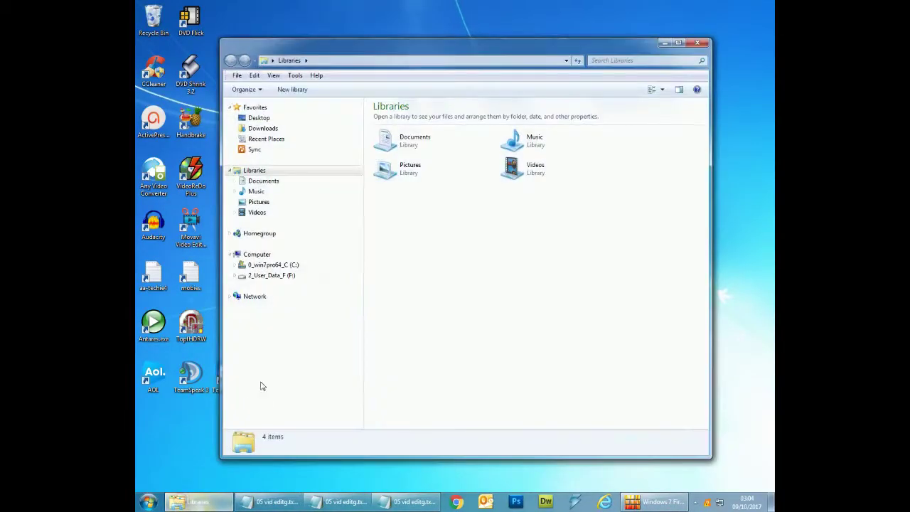
left_click(263, 266)
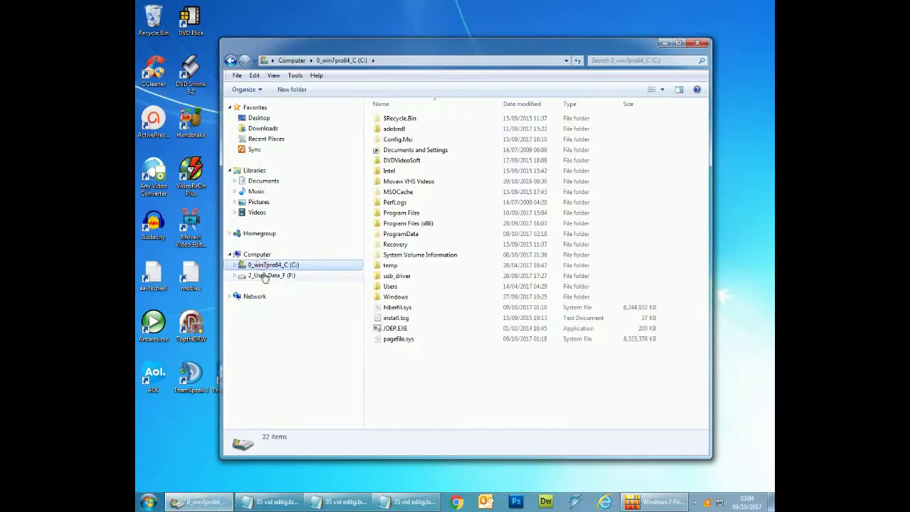
left_click(264, 276)
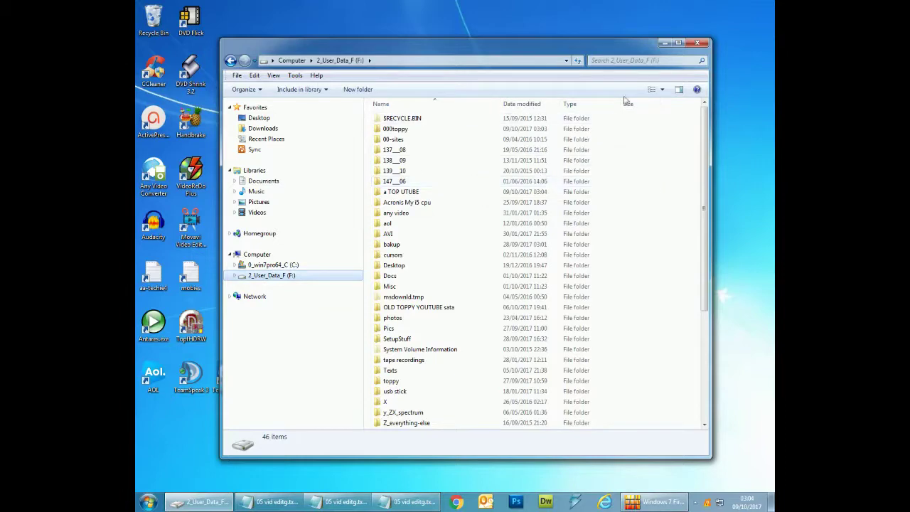
left_click(697, 43)
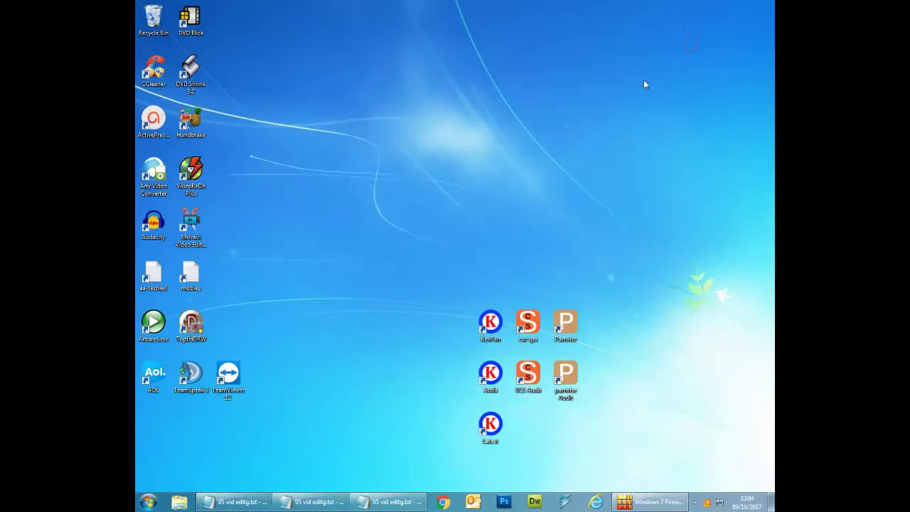
Open Disk Management through Computer Management in the Administrative Tools, and dismiss the Initialize Disk dialog without initializing Disk 1
left_click(147, 502)
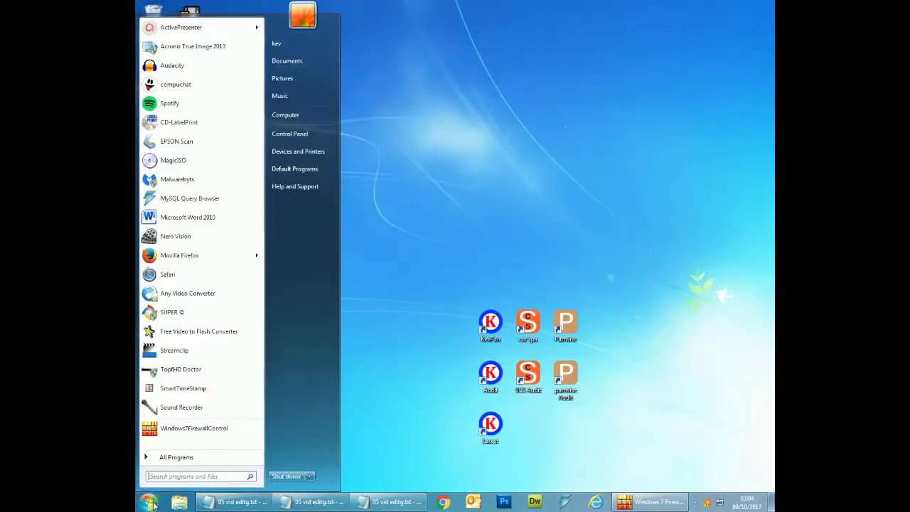
left_click(305, 135)
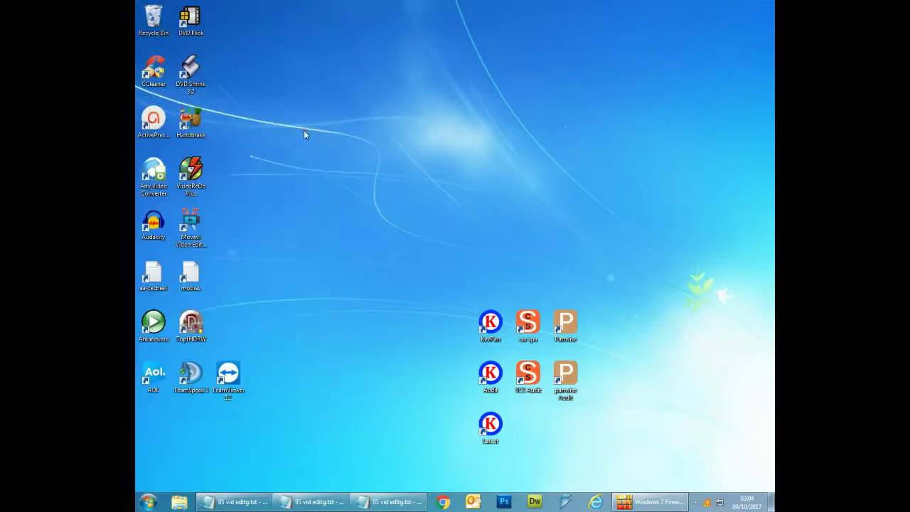
left_click(462, 128)
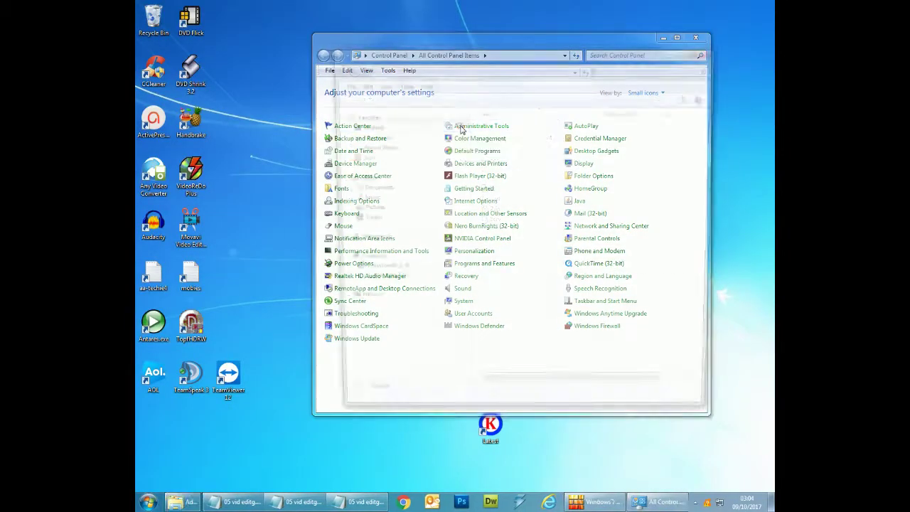
left_click(496, 138)
double_click(495, 138)
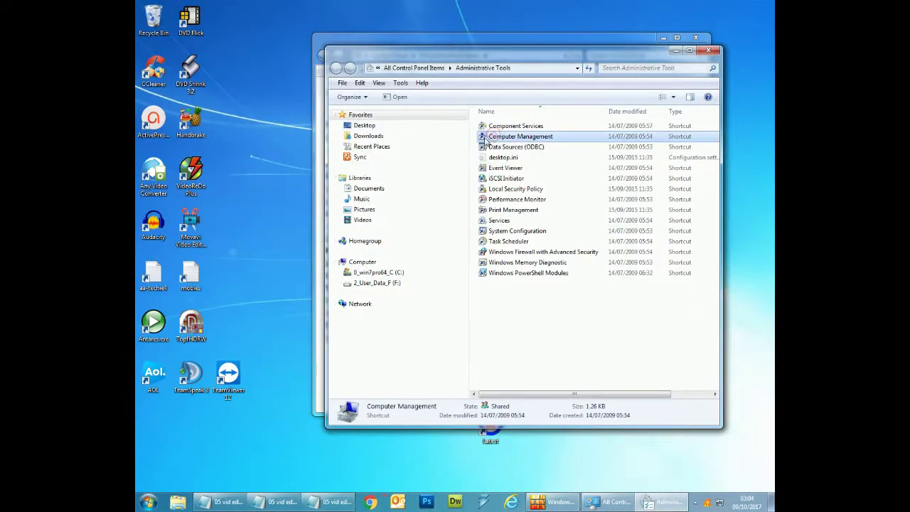
left_click(201, 135)
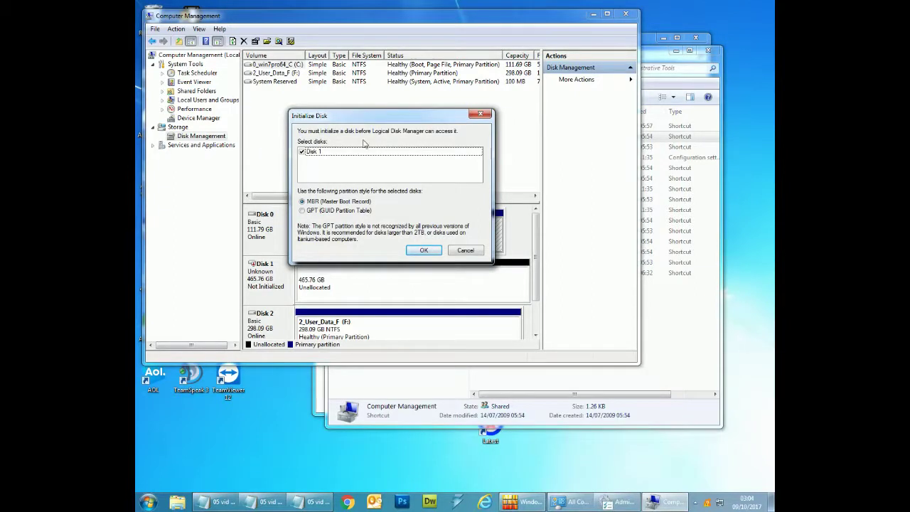
left_click(464, 251)
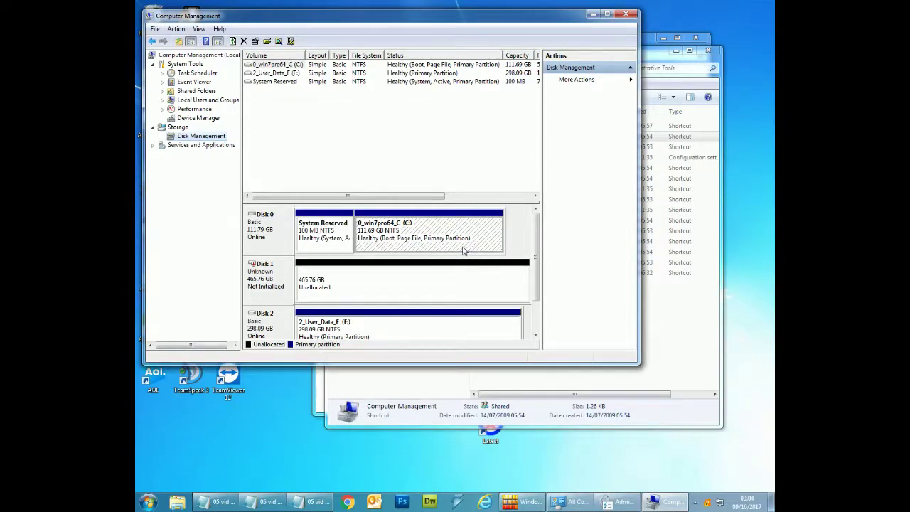
Close the Computer Management, Administrative Tools and Control Panel windows
left_click(625, 14)
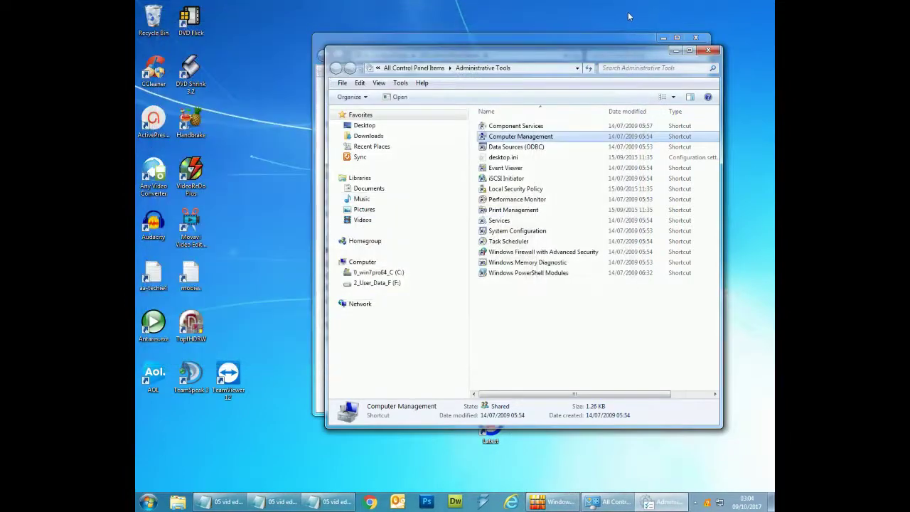
left_click(710, 51)
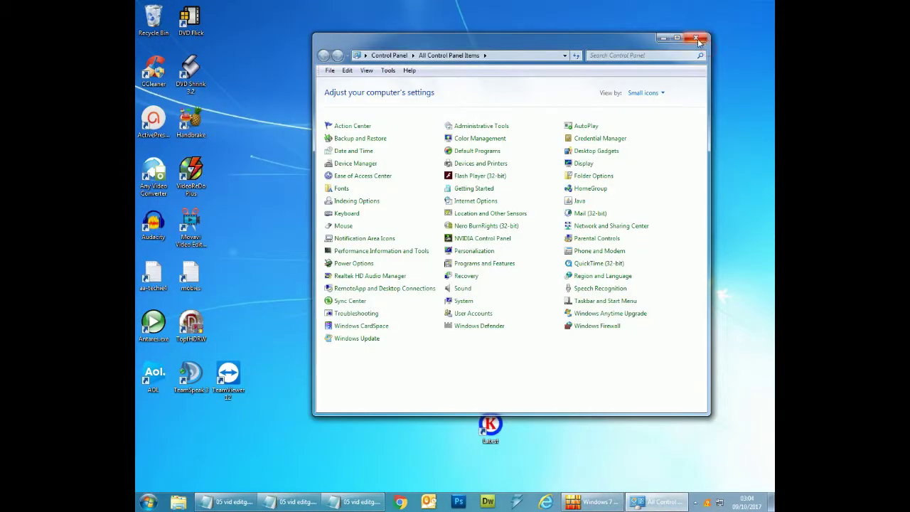
left_click(696, 37)
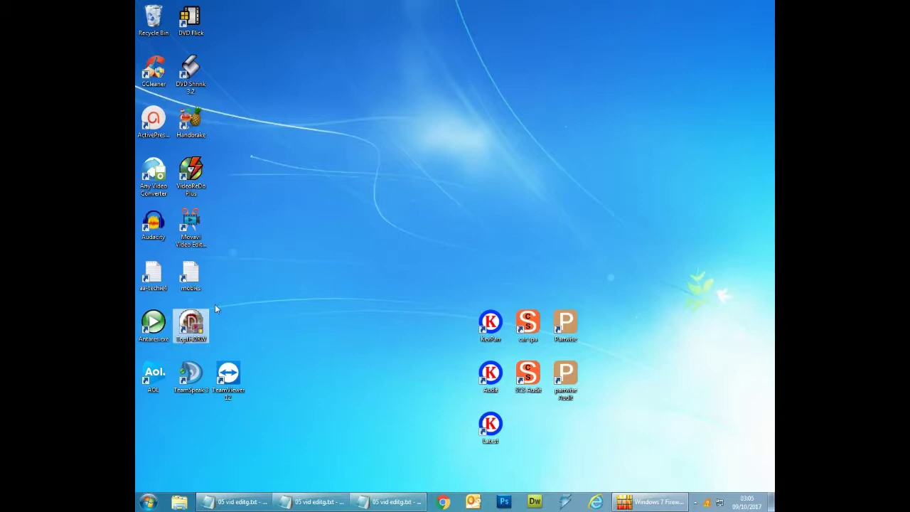
Run TopfHDRW from the desktop as administrator and allow it to make changes to the computer
right_click(186, 325)
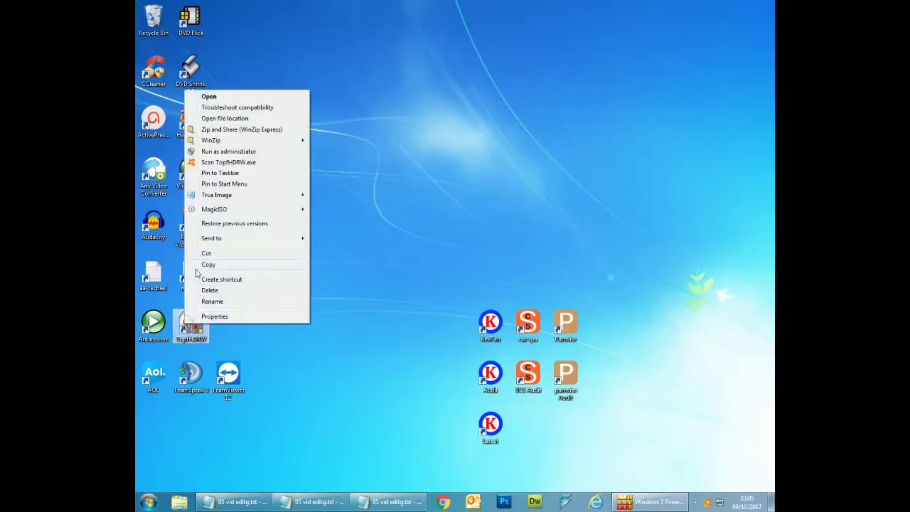
left_click(234, 151)
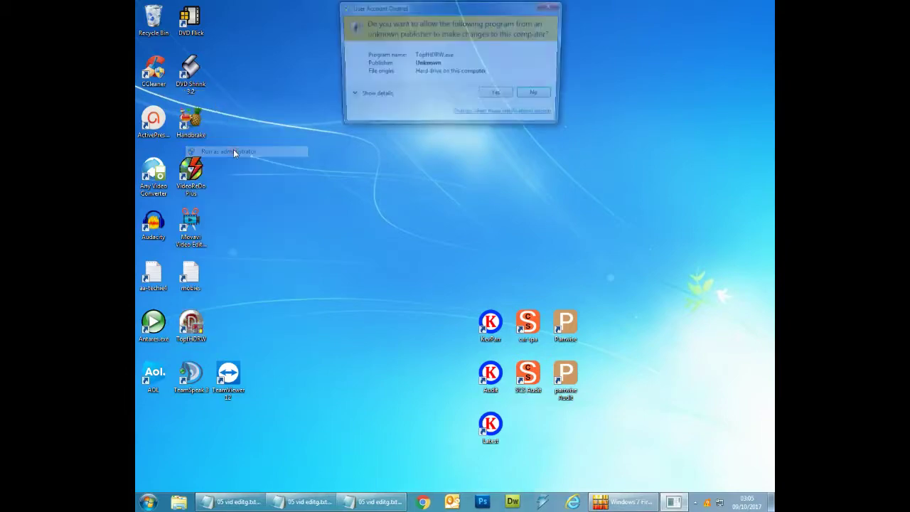
left_click(490, 96)
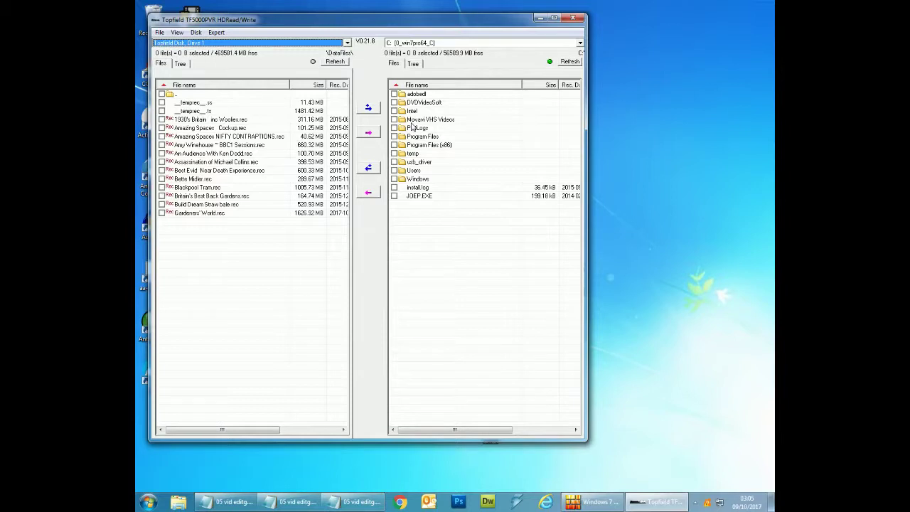
Set the PC side of the transfer to drive F: and open its 000toppy folder as the destination
left_click(415, 44)
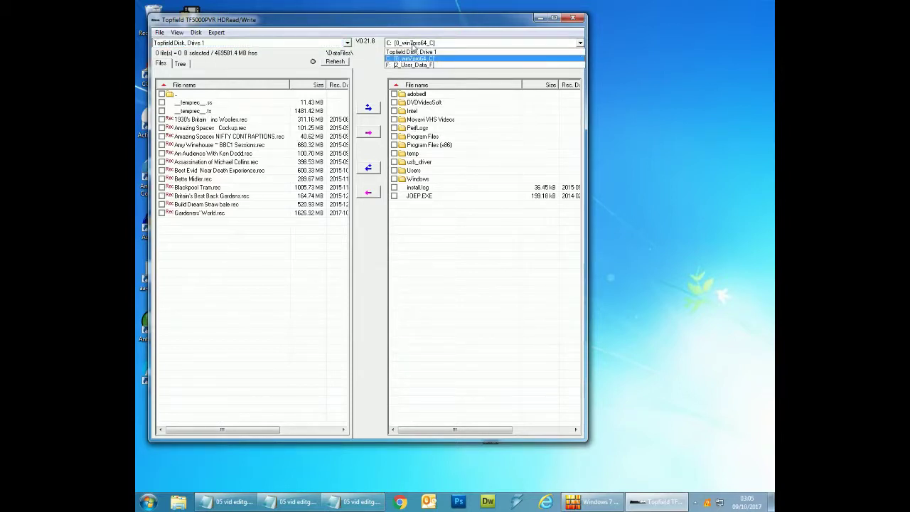
left_click(415, 65)
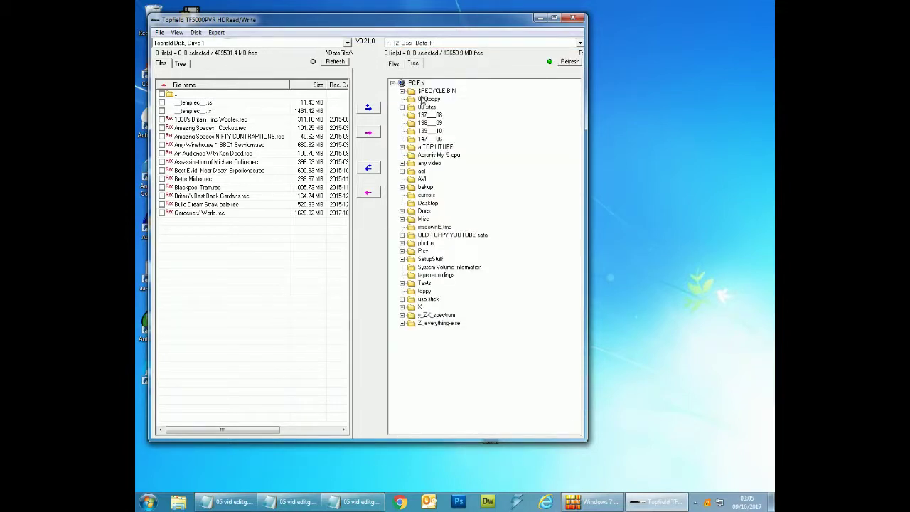
double_click(422, 99)
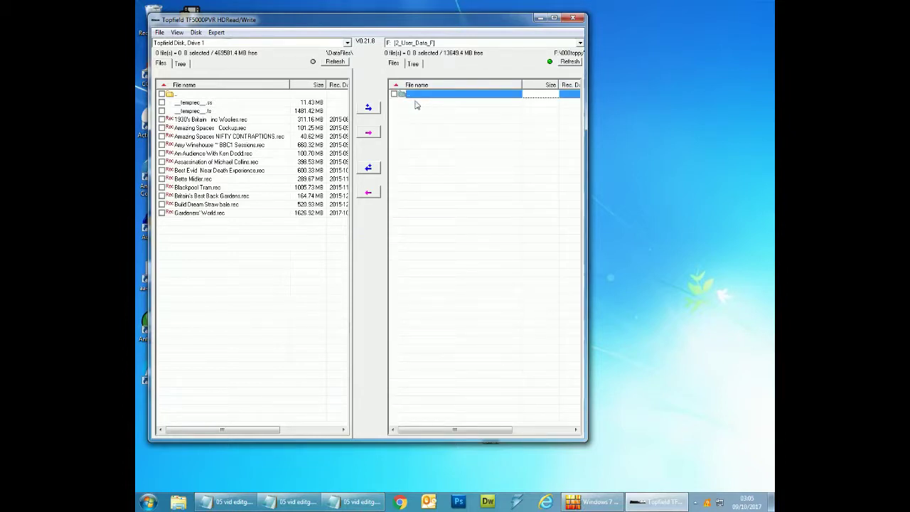
Copy An Audience With Ken Dodd.rec from the Topfield disk to F:\000toppy and close TopfHDRW
left_click(245, 155)
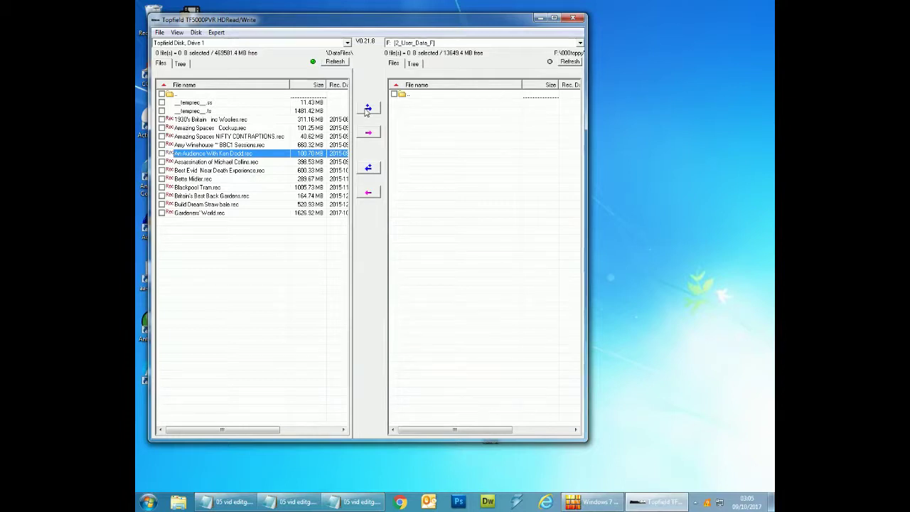
left_click(367, 108)
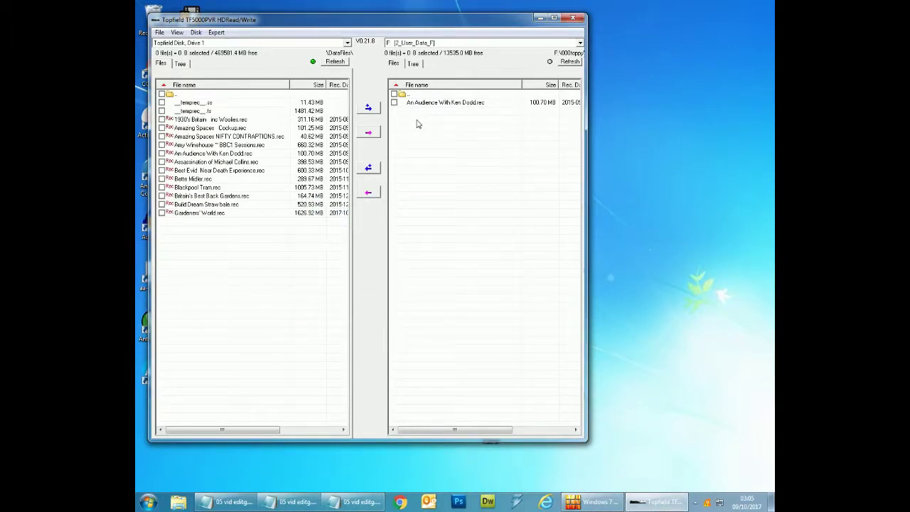
left_click(573, 19)
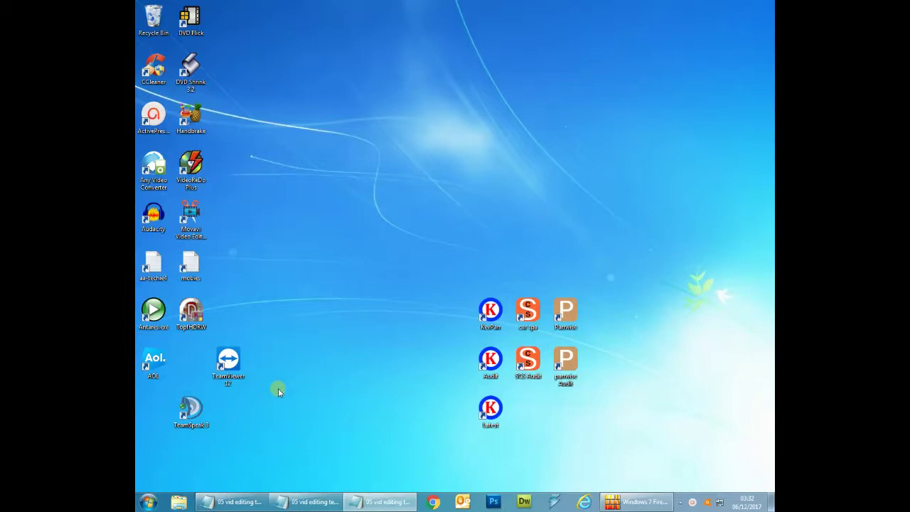
Close the three open Notepad windows of 05 vid editing text.txt
right_click(237, 502)
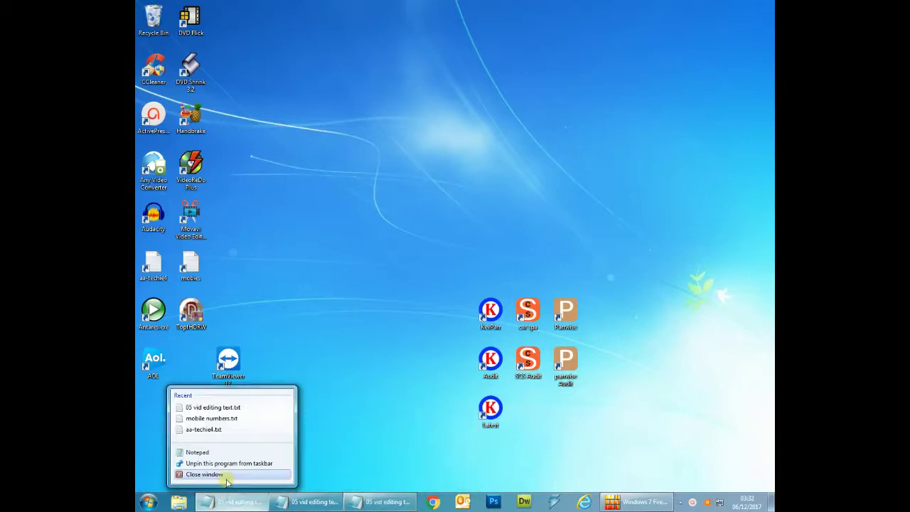
left_click(227, 475)
right_click(244, 502)
left_click(231, 475)
right_click(238, 501)
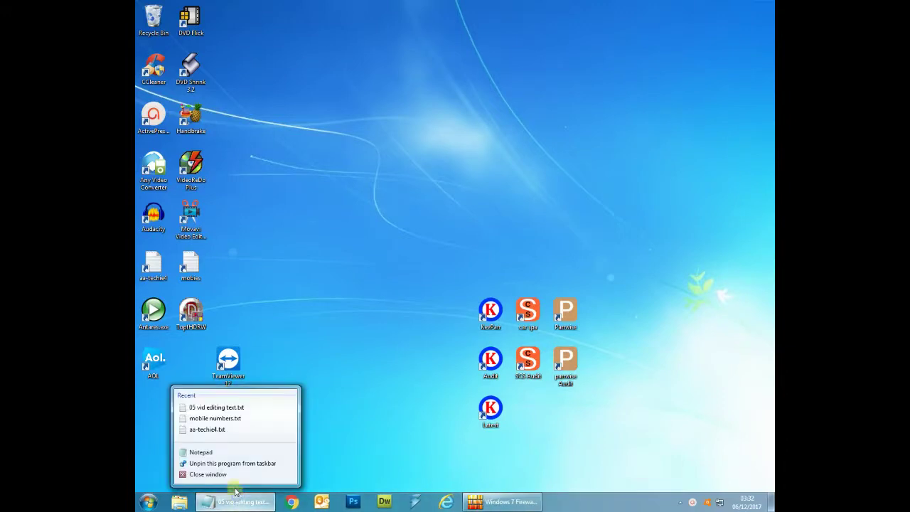
left_click(223, 475)
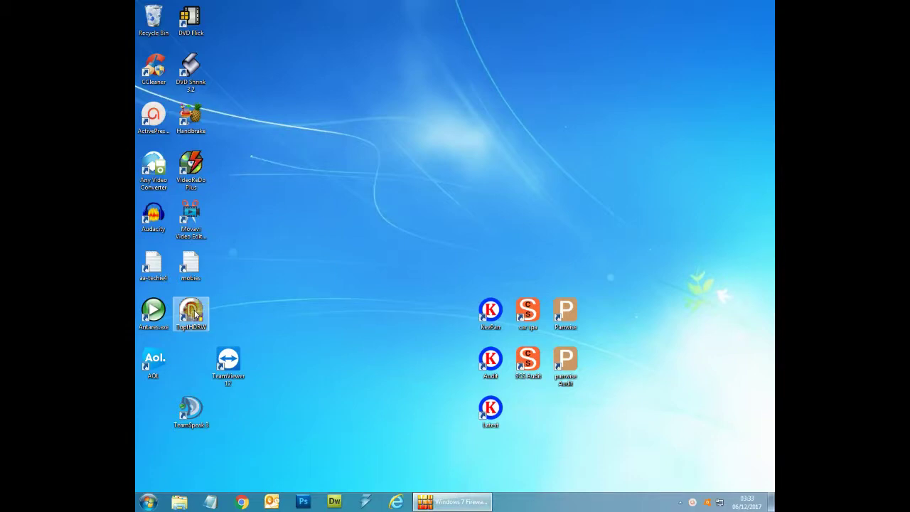
Set the TopfHDRW desktop shortcut to always run the program as an administrator
right_click(196, 315)
left_click(216, 303)
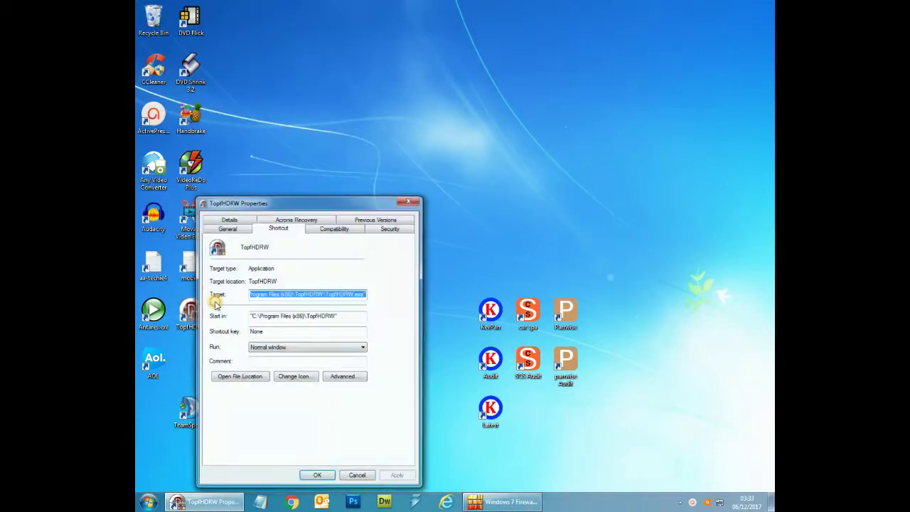
left_click(317, 229)
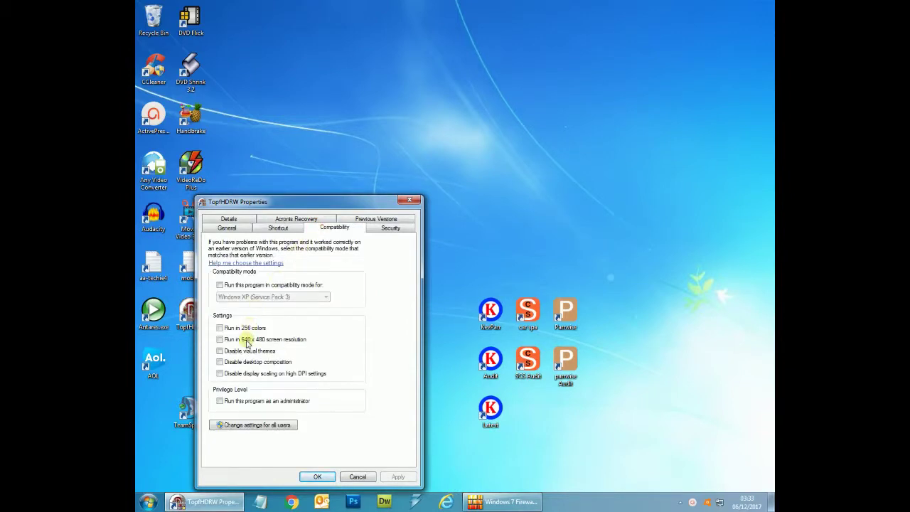
left_click(220, 401)
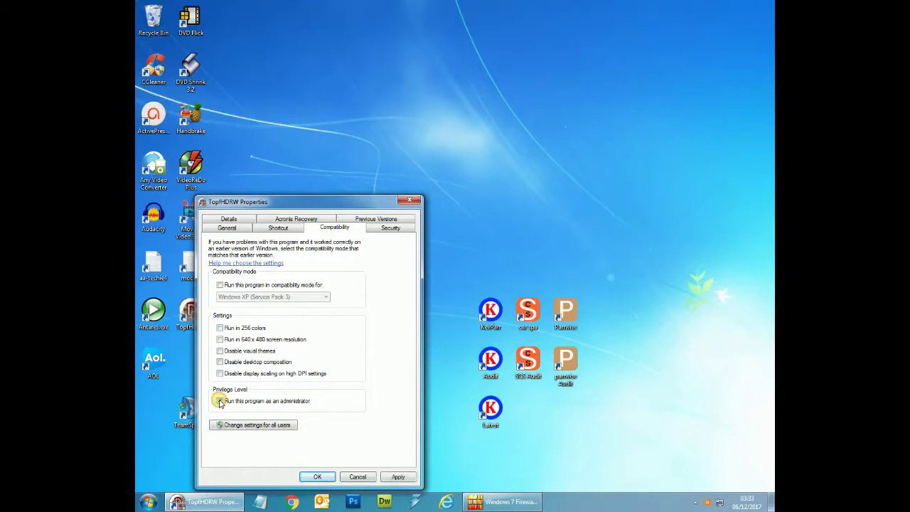
left_click(395, 477)
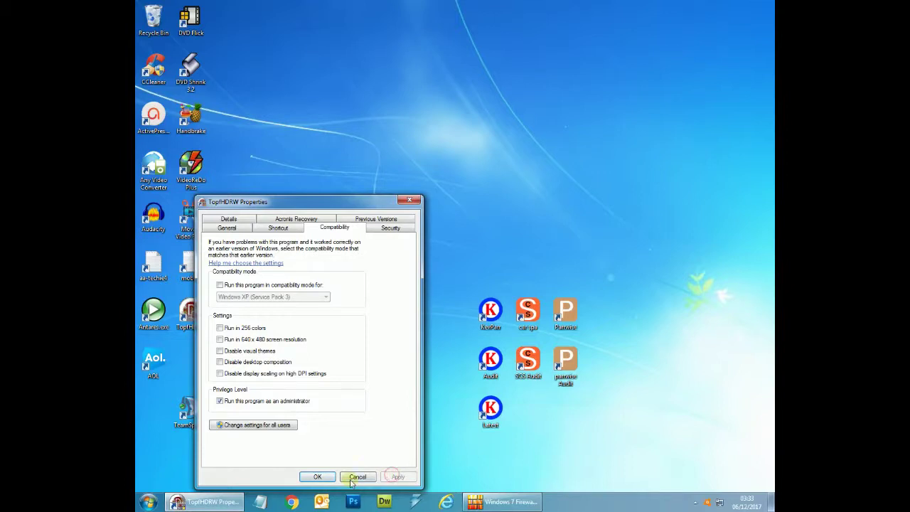
left_click(317, 476)
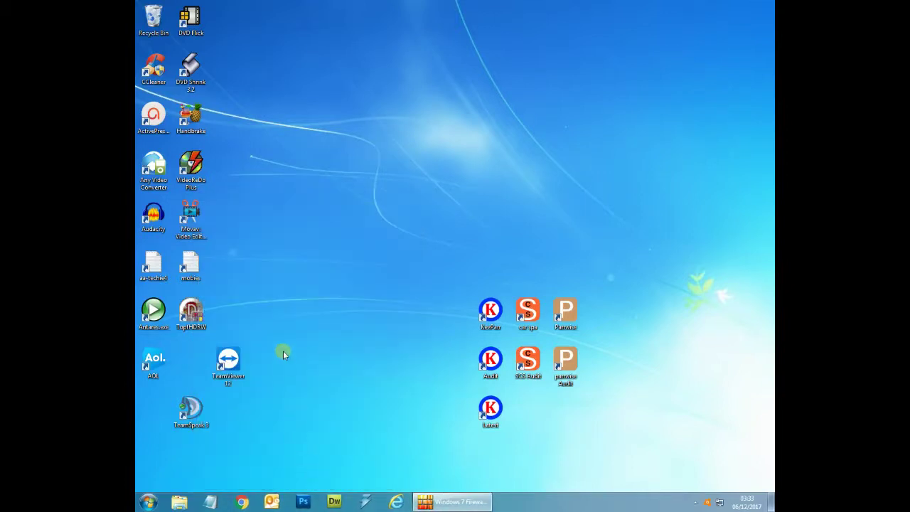
Launch TopfHDRW, allow it to make changes, examine the dates of the last recordings on the Topfield disk, and minimize the window
double_click(192, 316)
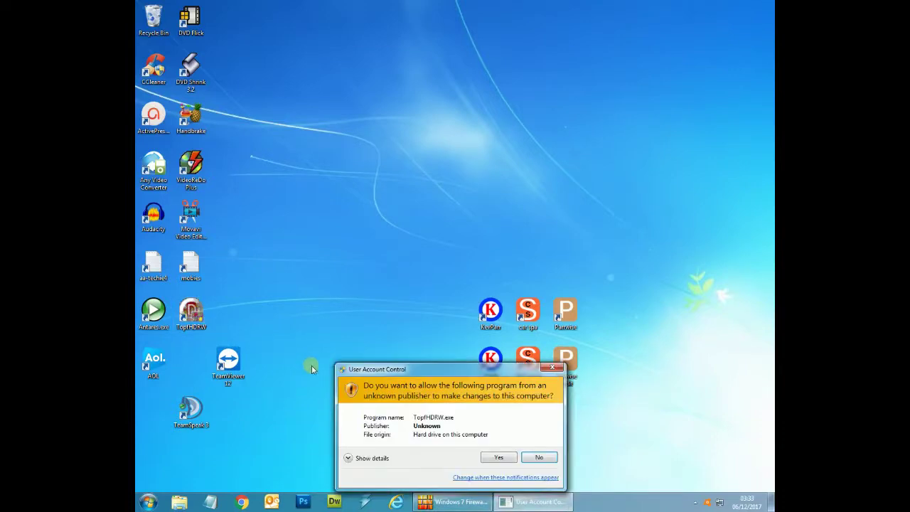
left_click(486, 459)
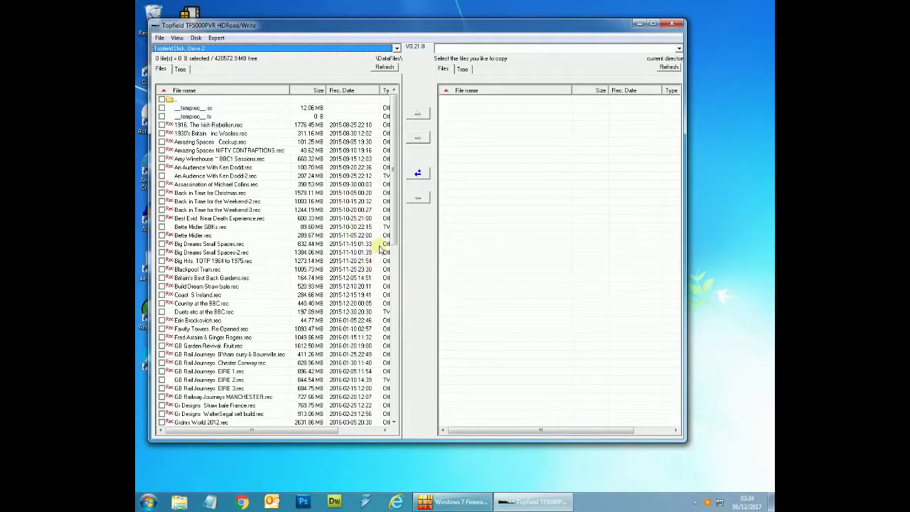
left_click_drag(391, 223, 391, 400)
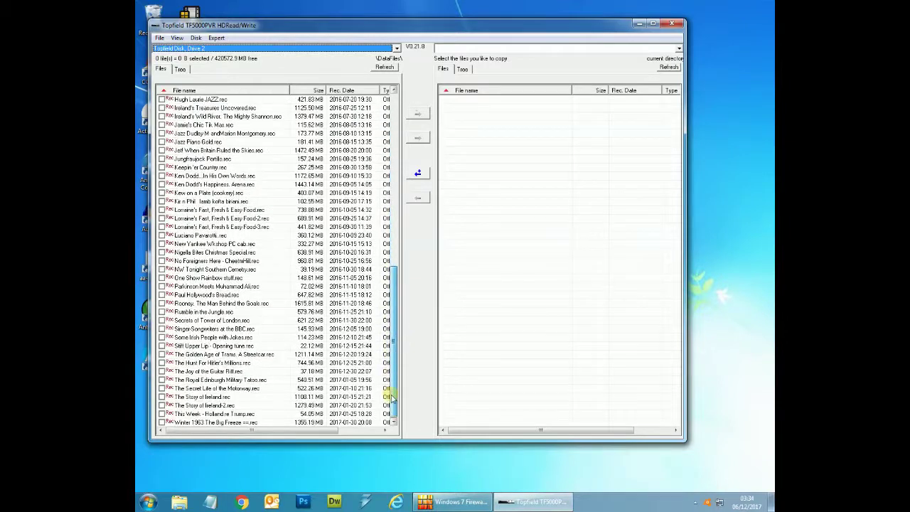
left_click(341, 422)
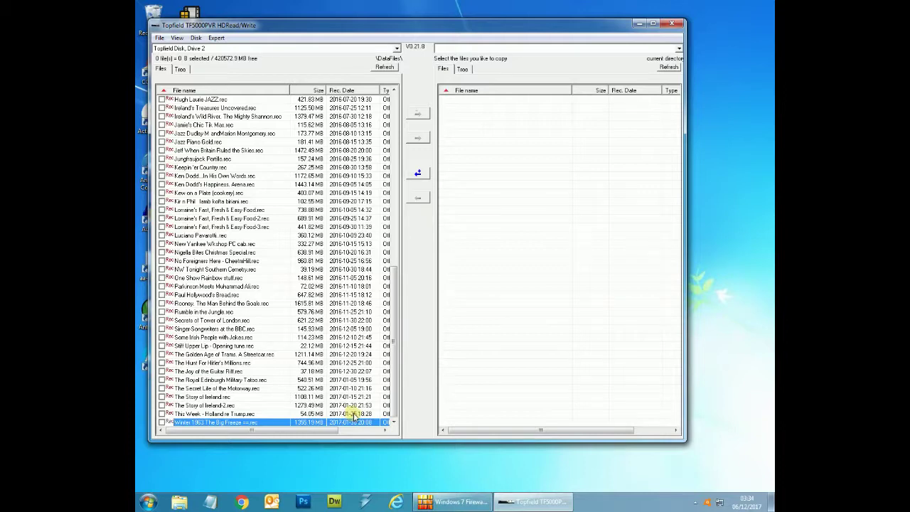
left_click(352, 415)
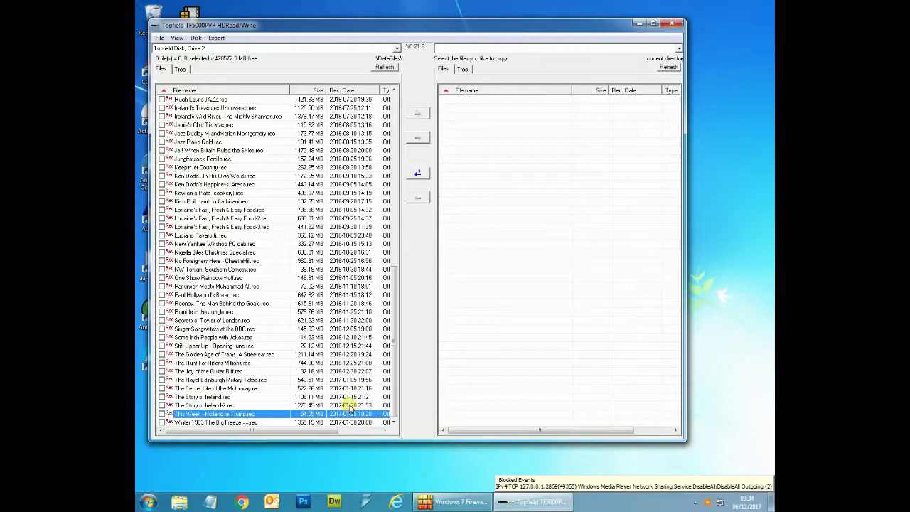
left_click(350, 406)
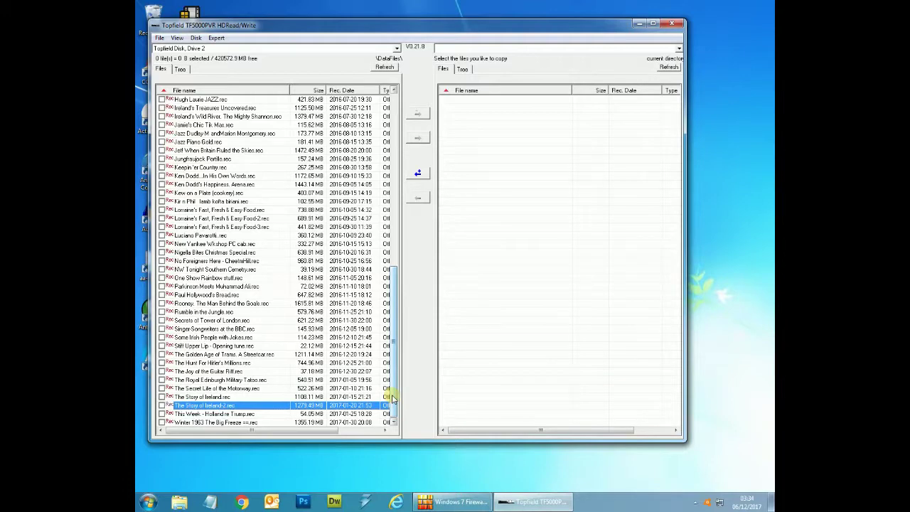
key("Tab")
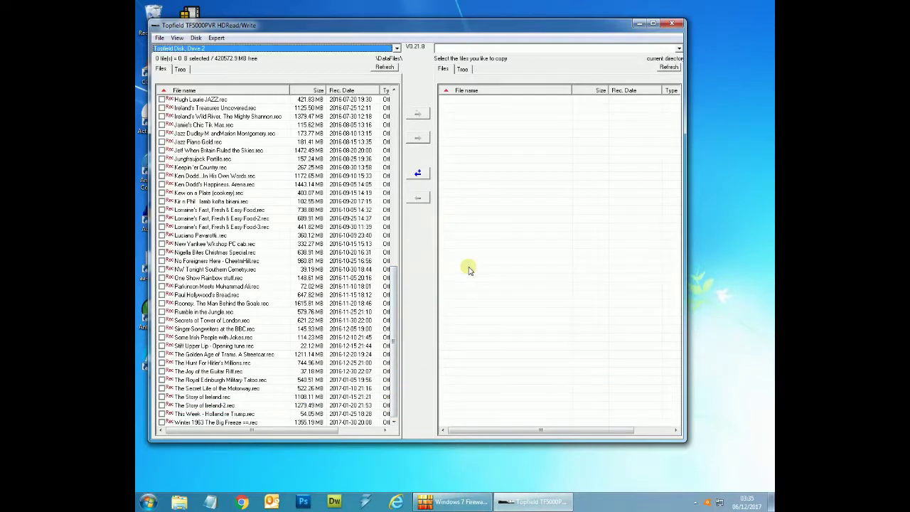
left_click(637, 25)
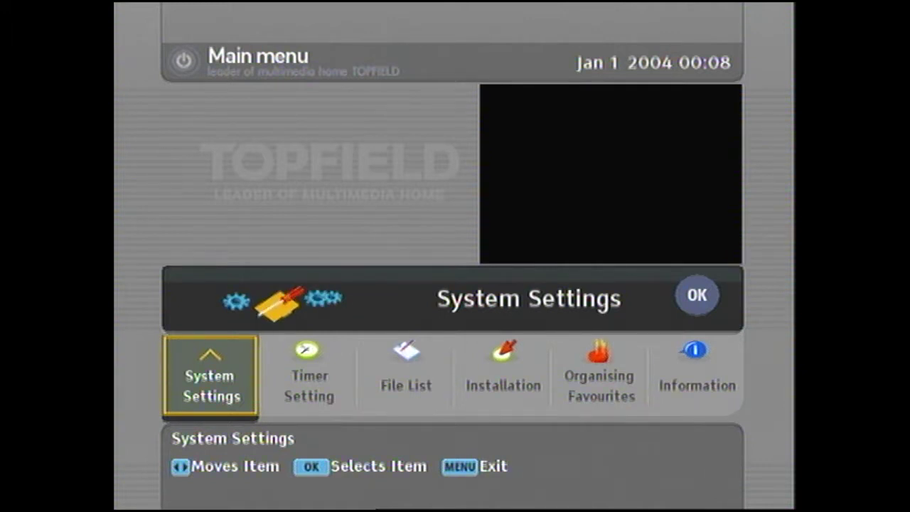
Open the Topfield's File List, look through the dates of the last and first recordings, and return to the main menu
key("Right")
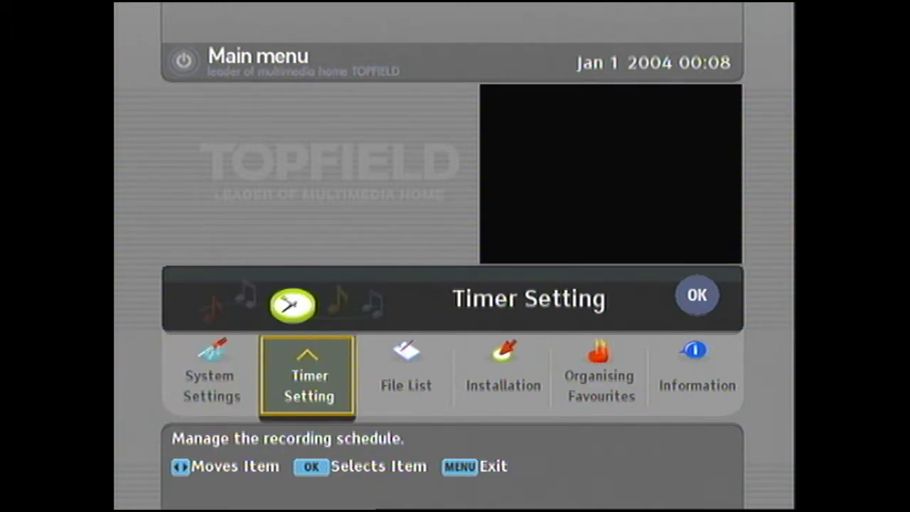
key("Right")
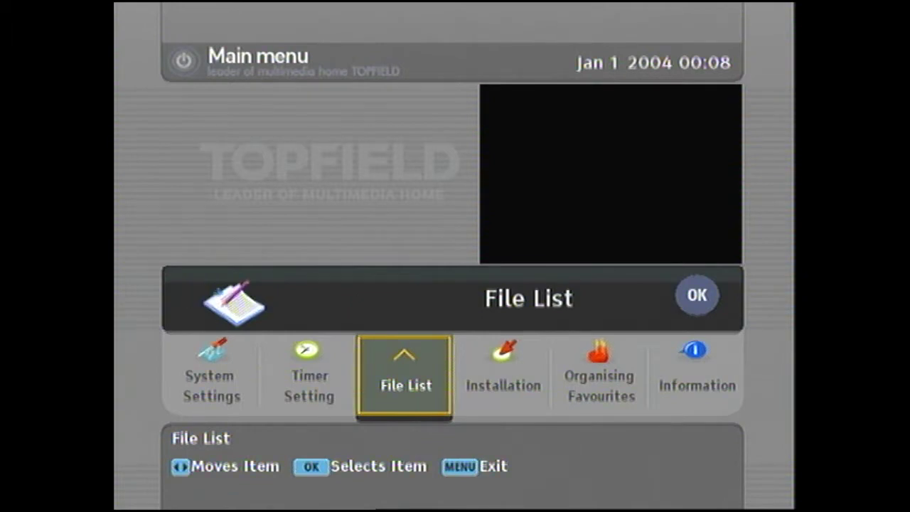
key("Return")
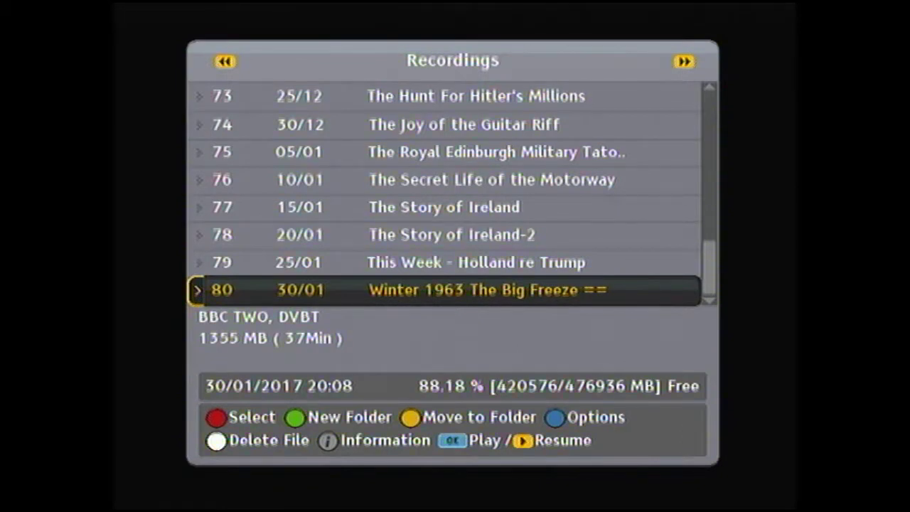
key("Down")
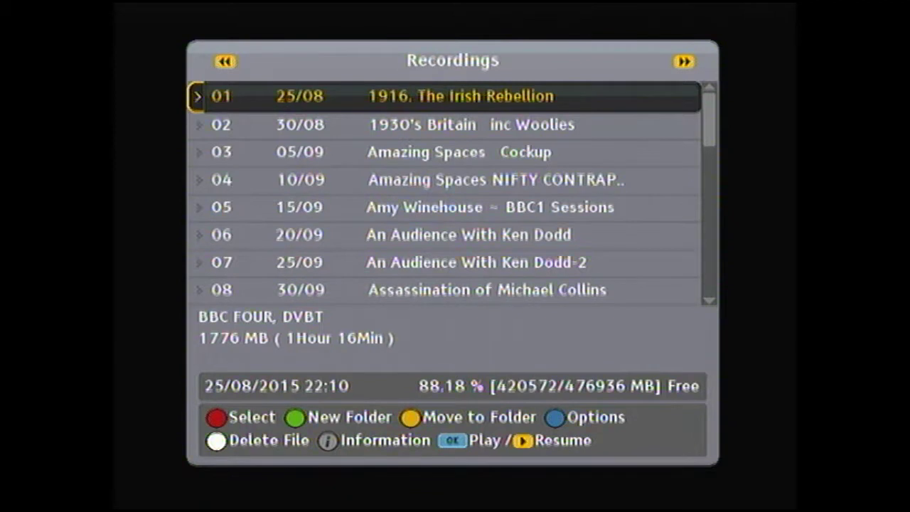
key("Down")
key("Down")
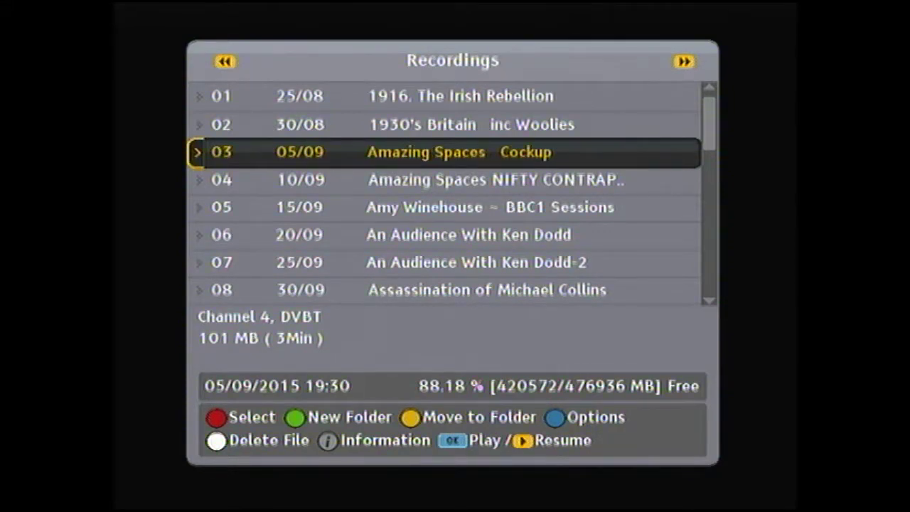
key("Escape")
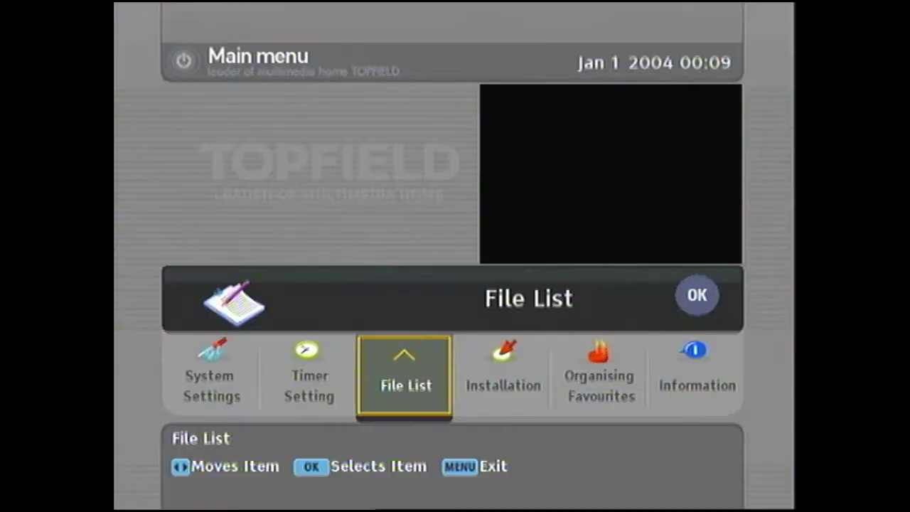
key("Left")
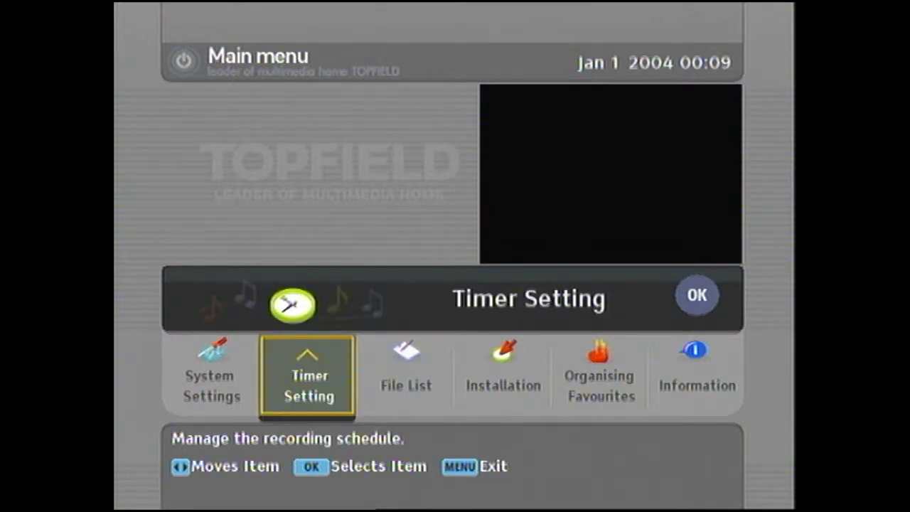
key("Left")
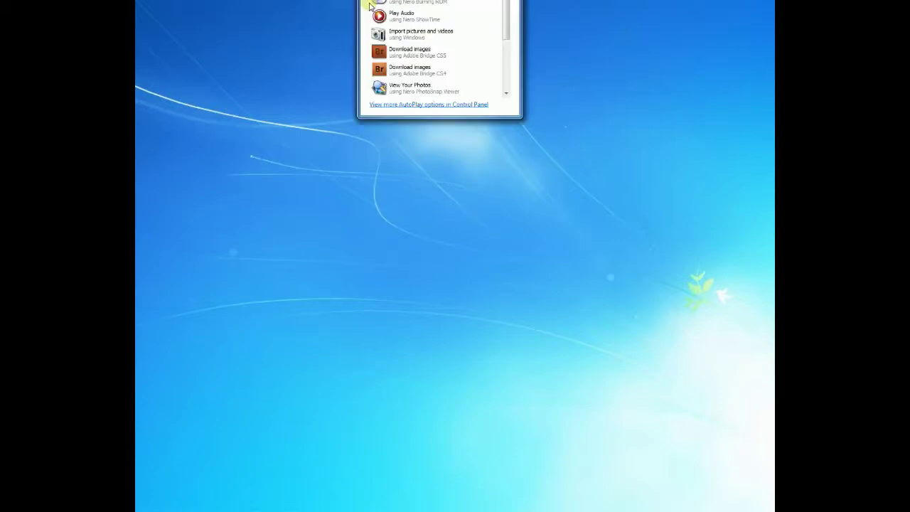
View the files on Seagate Backup Plus Drive (G:) and open its Toppy folder at the last recordings
left_click_drag(510, 155, 511, 229)
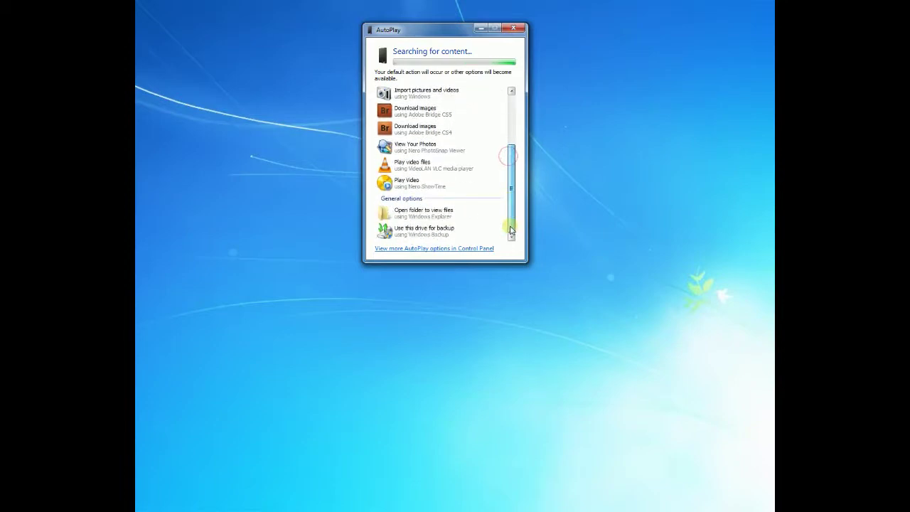
left_click(439, 207)
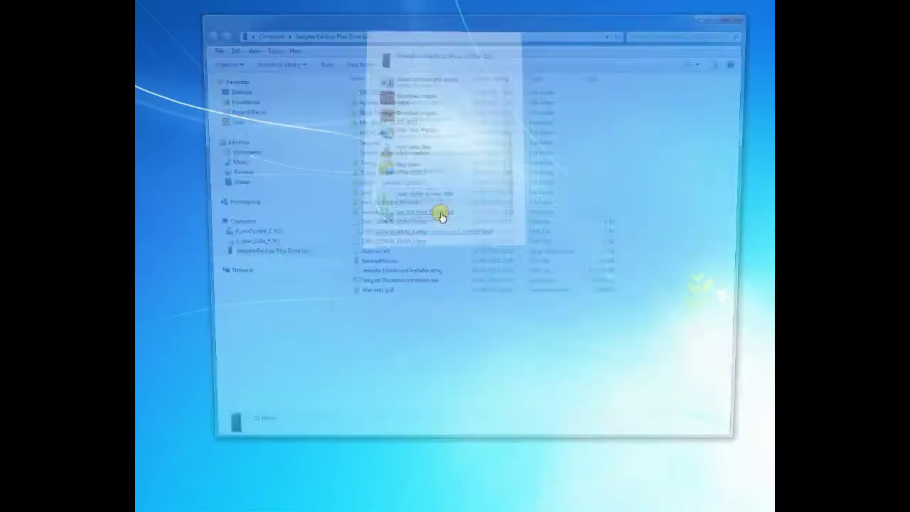
left_click(207, 258)
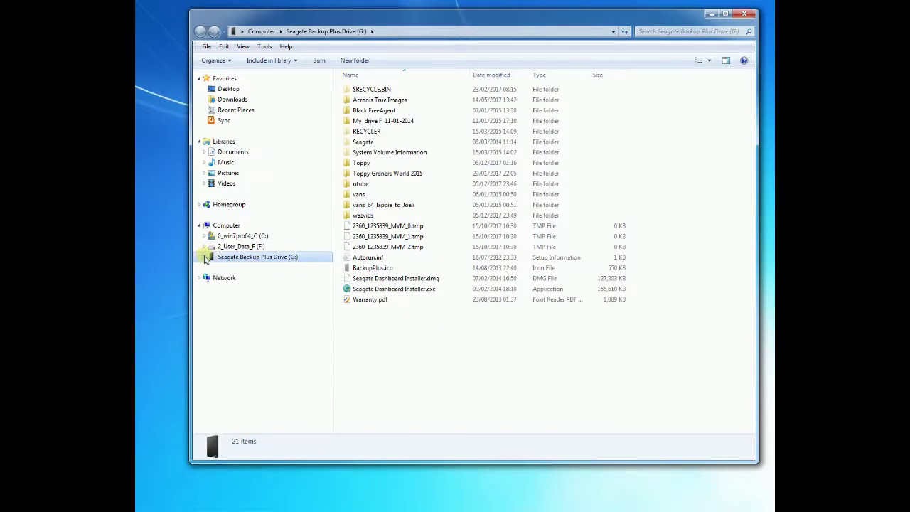
left_click(204, 256)
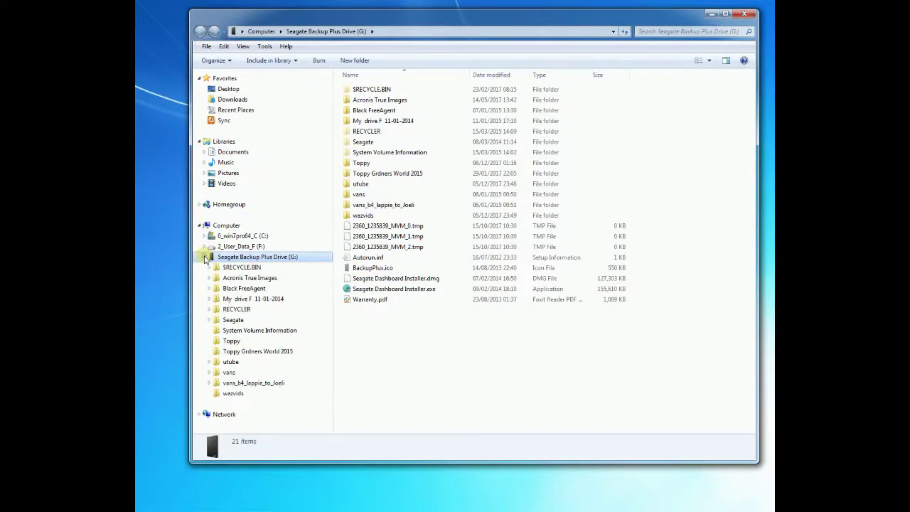
left_click(231, 342)
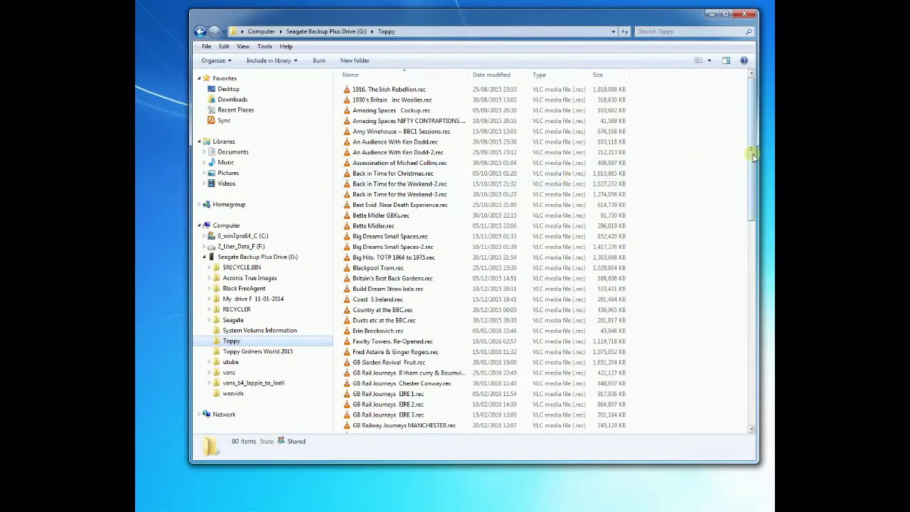
left_click_drag(752, 158, 751, 362)
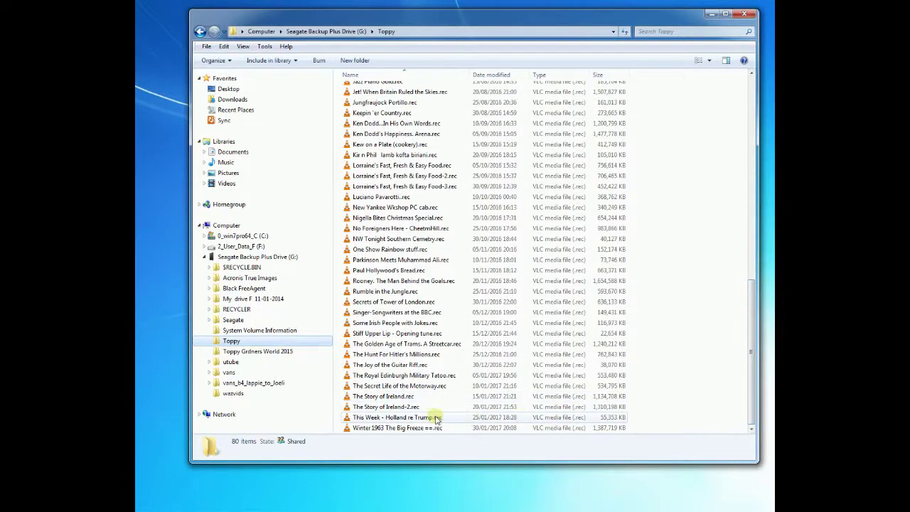
Rename the last recording, Winter 1963 The Big Freeze ==.rec, as 1963 Winter The Big Freeze.rec
left_click(391, 429)
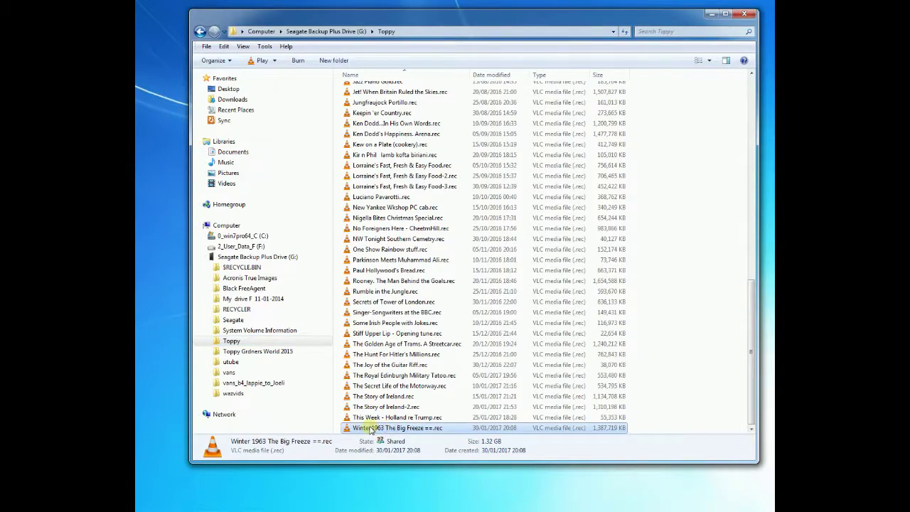
left_click(370, 429)
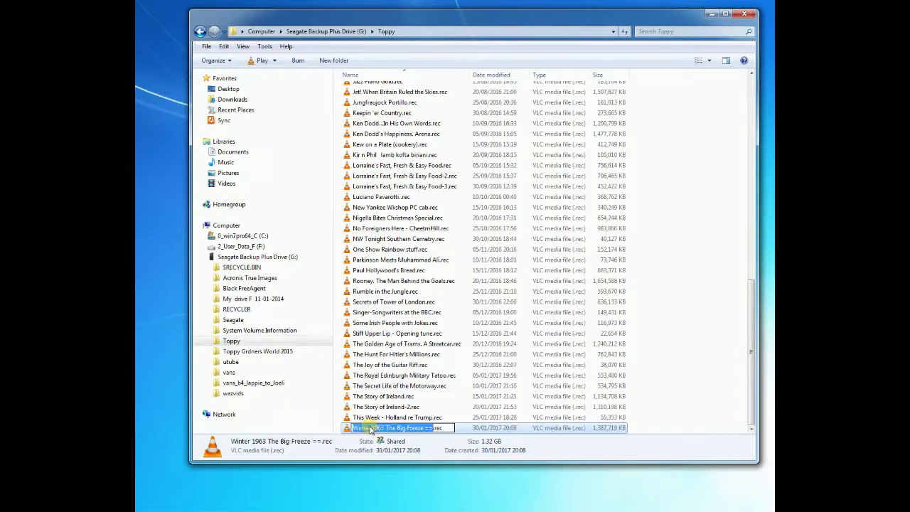
left_click(371, 427)
left_click_drag(371, 427, 346, 427)
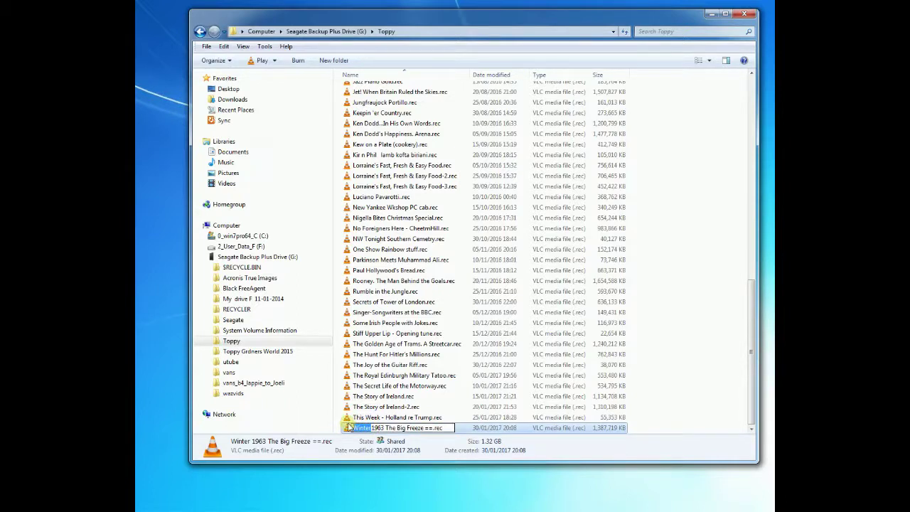
key("BackSpace")
key("Delete")
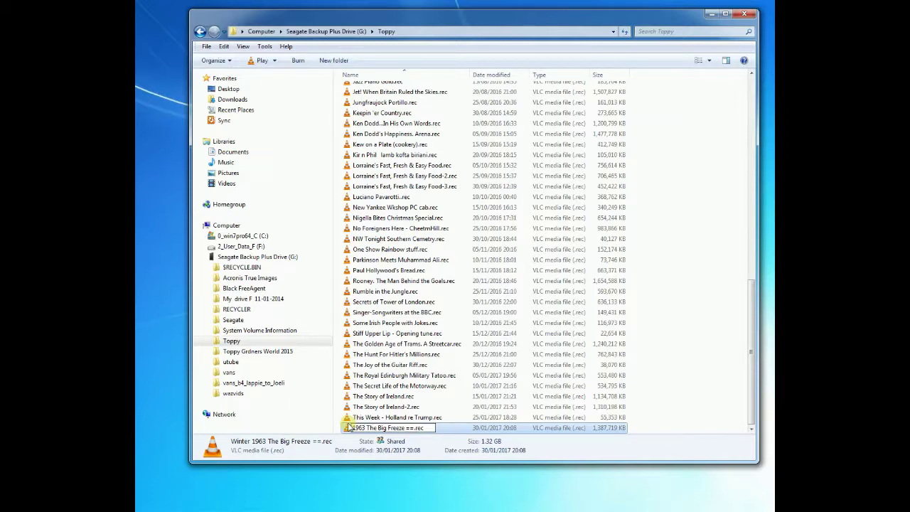
key("ctrl+shift+Right")
key("Right")
type("Winter")
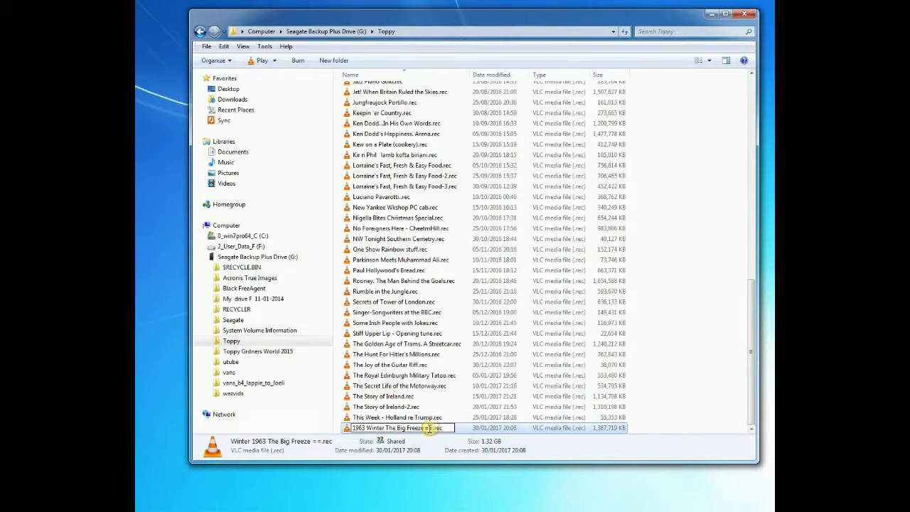
key("BackSpace")
key("BackSpace")
key("BackSpace")
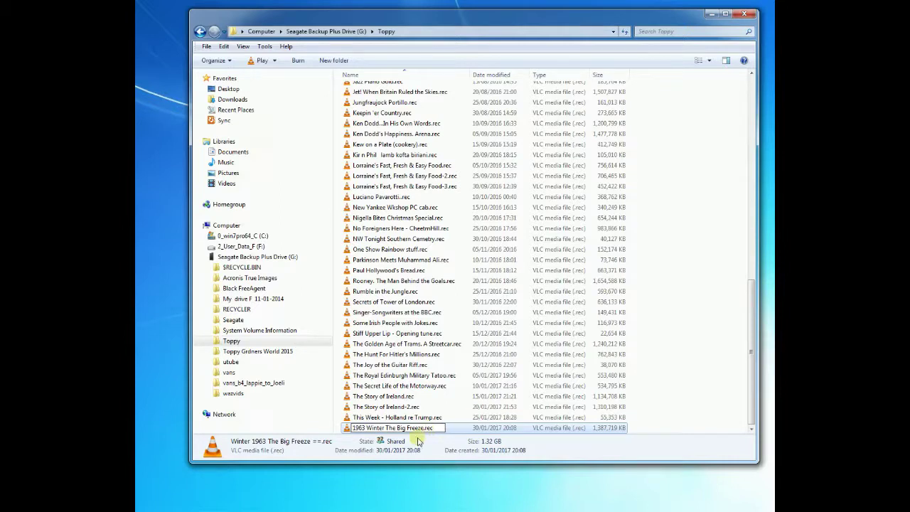
left_click(411, 418)
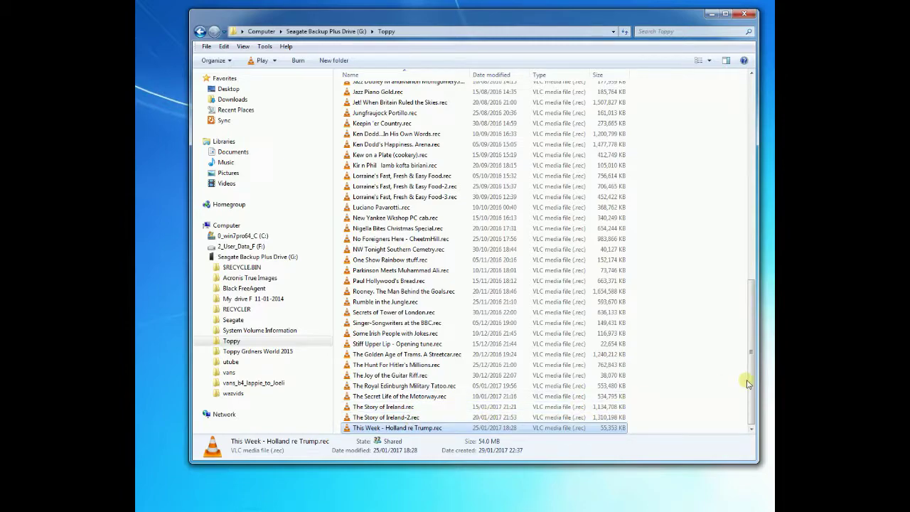
Find and select the renamed 1963 Winter The Big Freeze.rec near the start of the Toppy folder
left_click_drag(750, 381, 755, 332)
left_click_drag(756, 245, 754, 172)
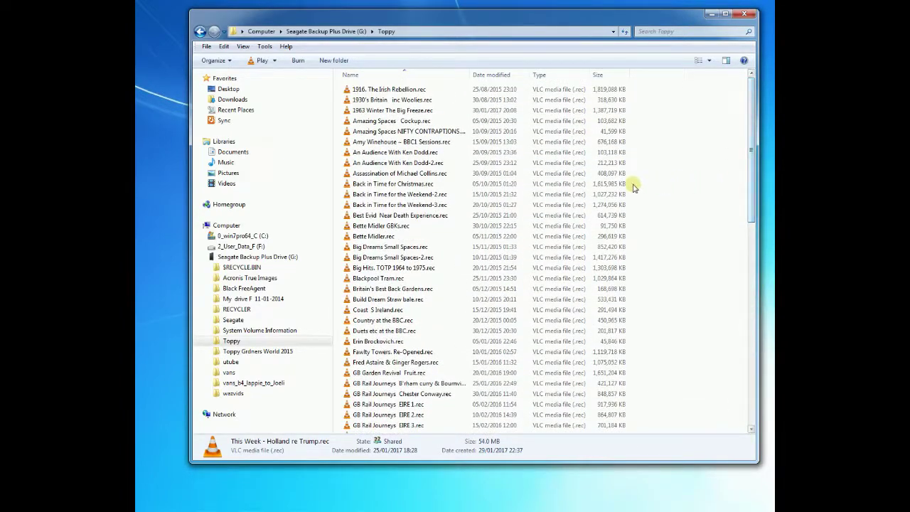
left_click(402, 114)
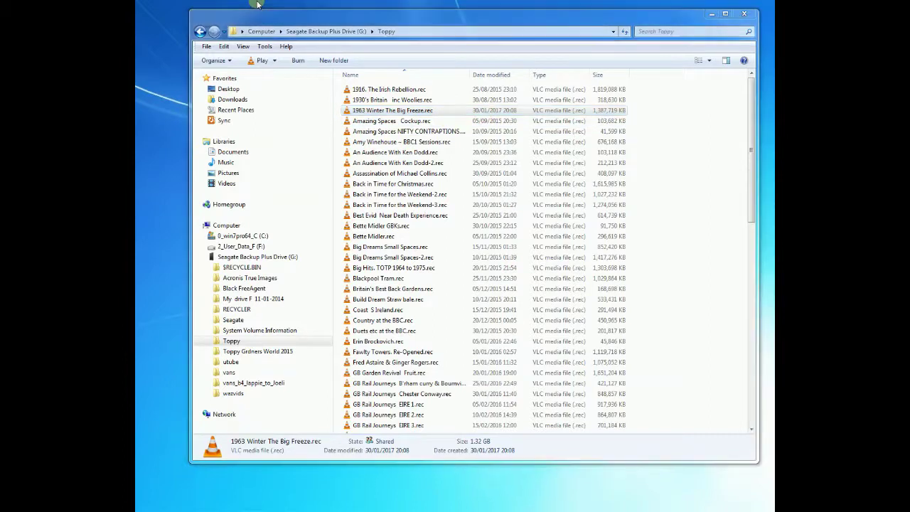
Launch Smart Time Stamp and mark the 1963 Winter recording in the Toppy folder on drive G: for a timestamp change
left_click_drag(136, 28, 164, 47)
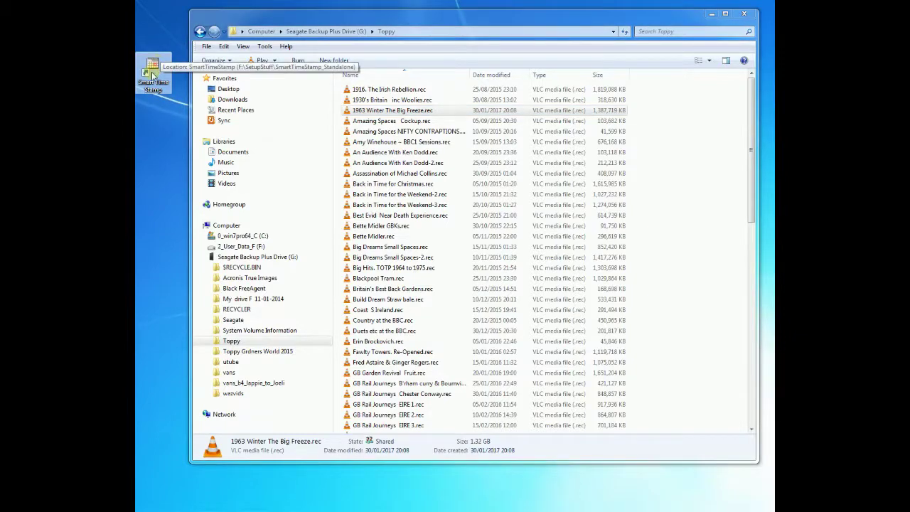
double_click(153, 74)
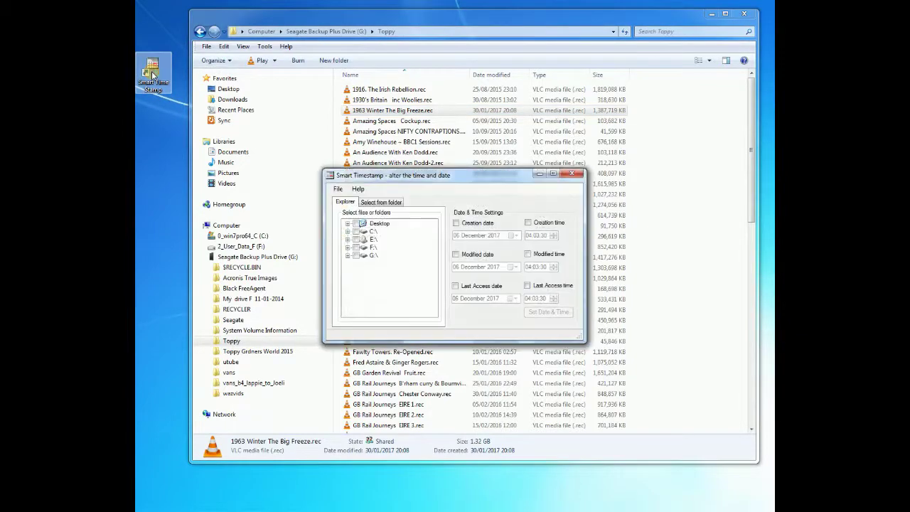
left_click(348, 255)
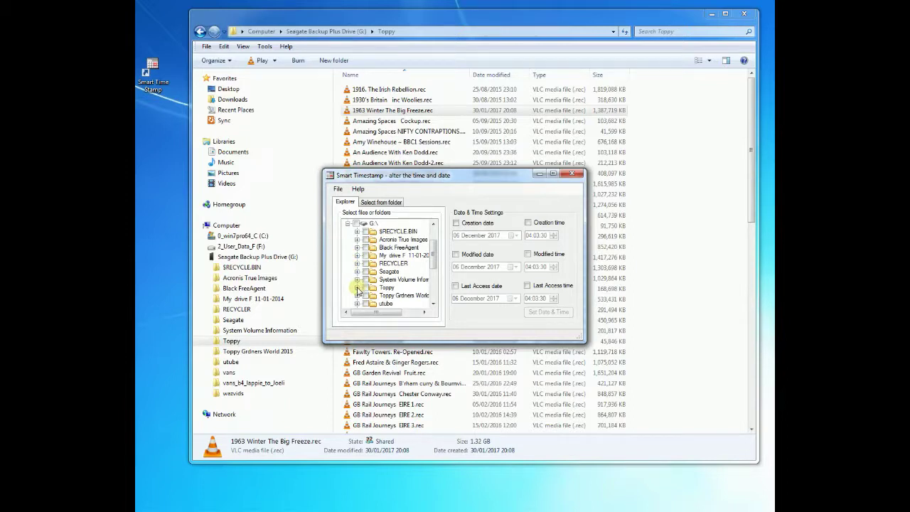
left_click(357, 288)
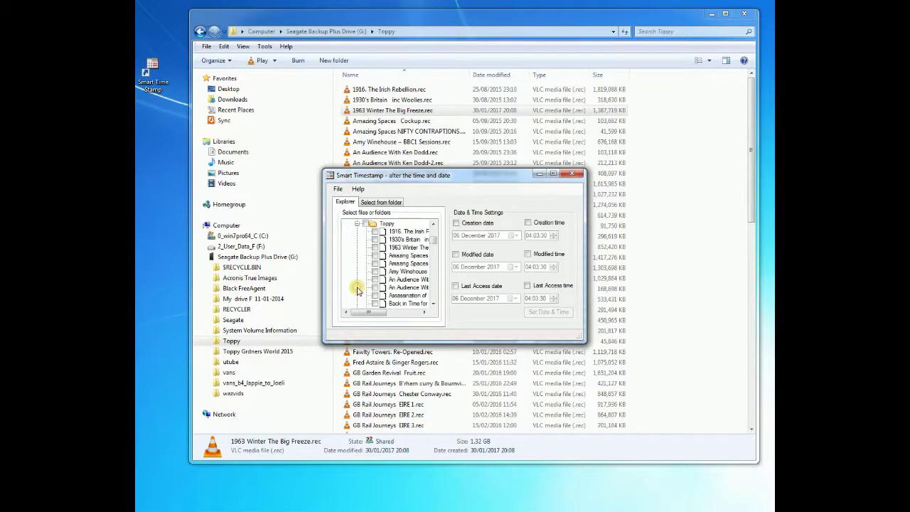
left_click(375, 248)
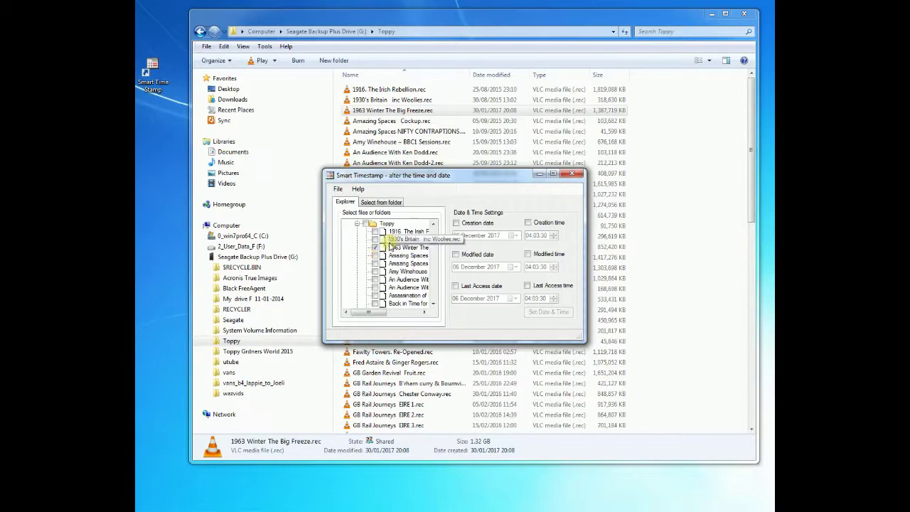
Enable changing the modified date, and check the modified dates of the recordings listed just before and after the 1963 Winter file
left_click(456, 255)
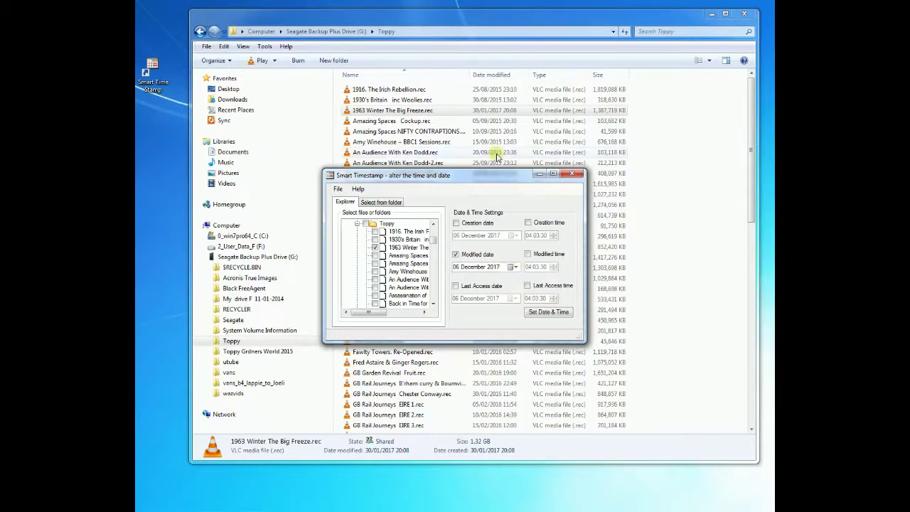
left_click(484, 101)
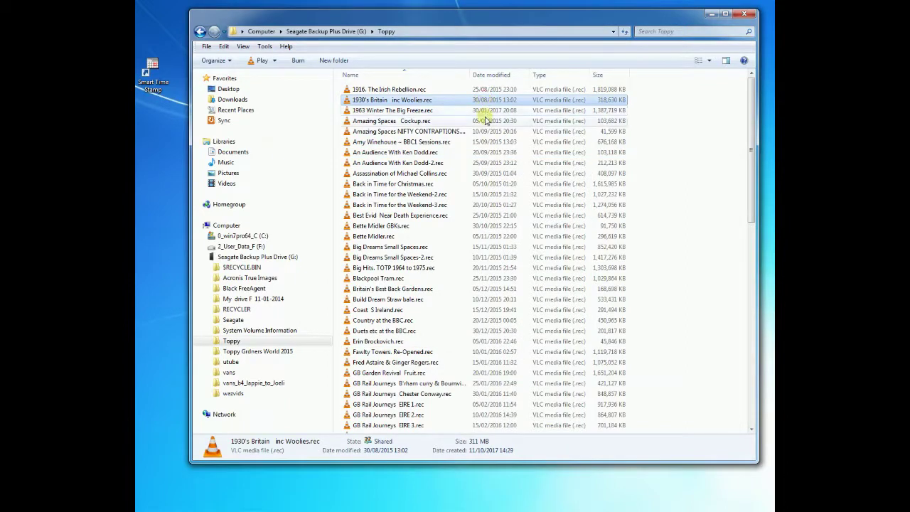
left_click(486, 122)
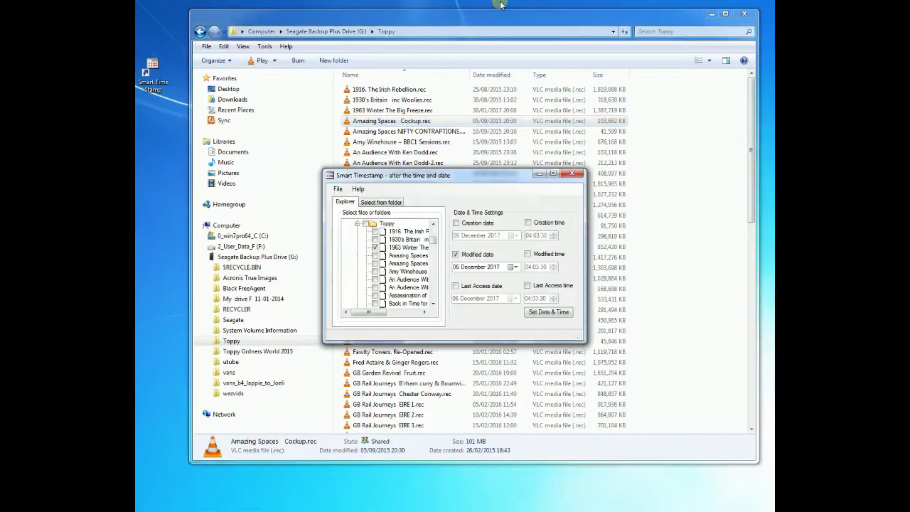
Set the modified date to 02 September 2015, apply it to the 1963 Winter recording and dismiss the information message
left_click(515, 267)
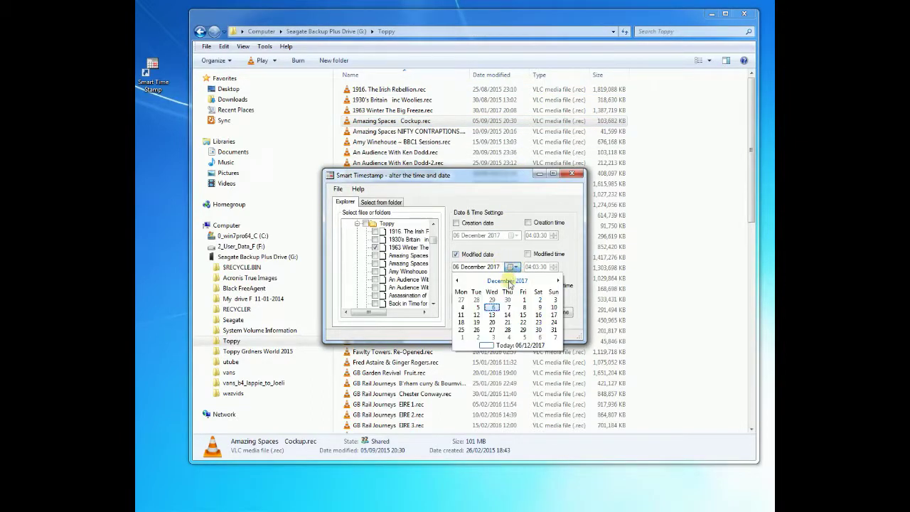
left_click(508, 281)
left_click(507, 281)
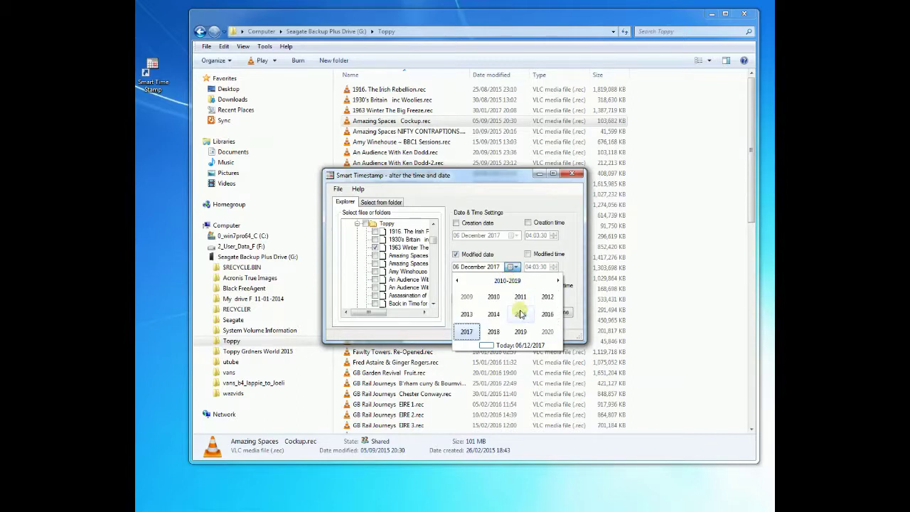
left_click(521, 315)
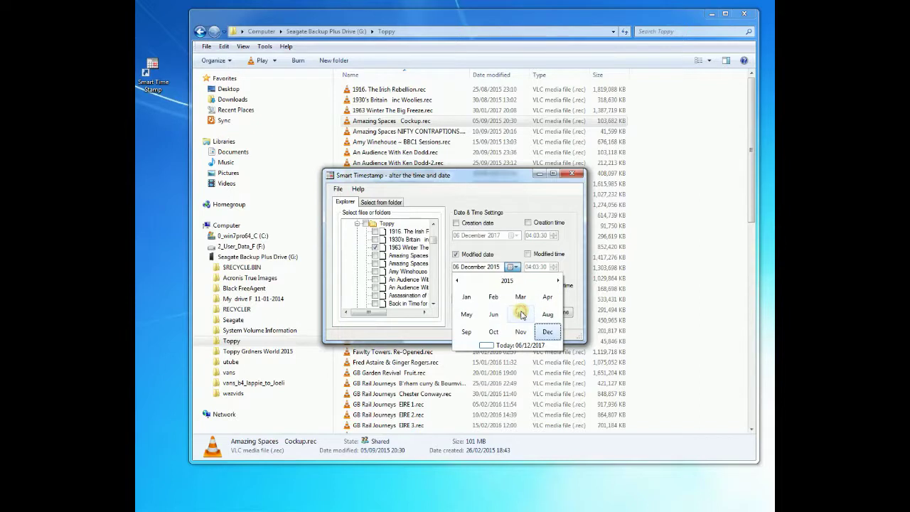
left_click(466, 332)
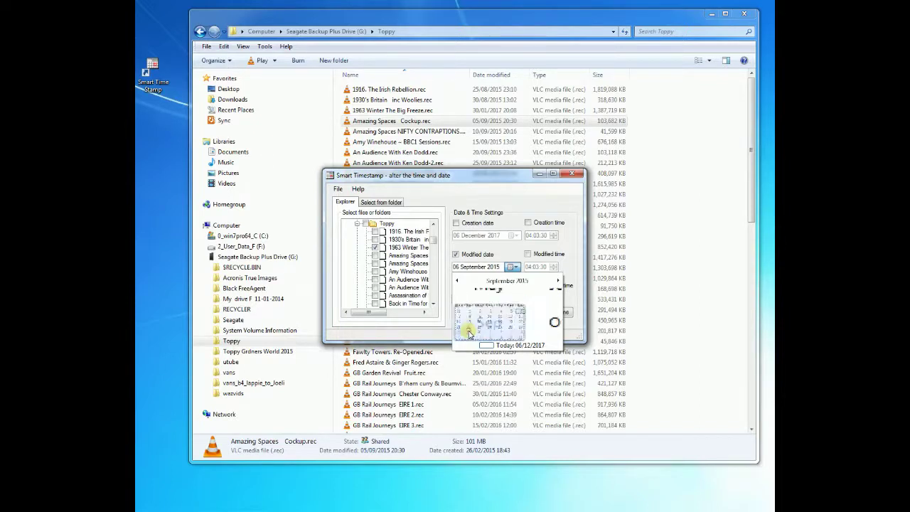
left_click(493, 300)
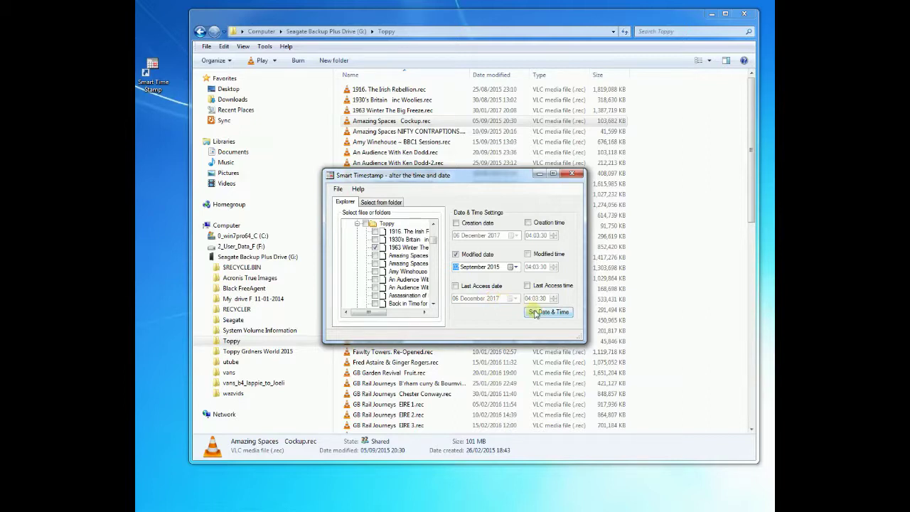
left_click(536, 314)
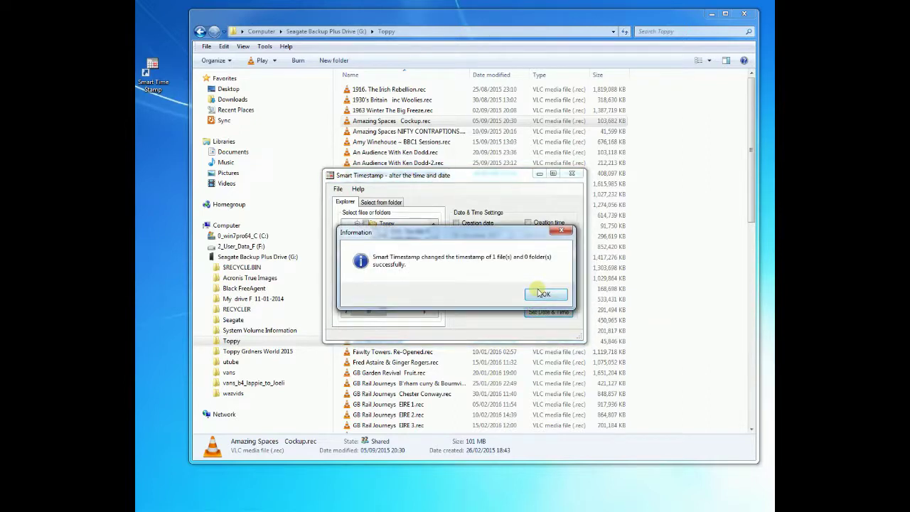
left_click(542, 294)
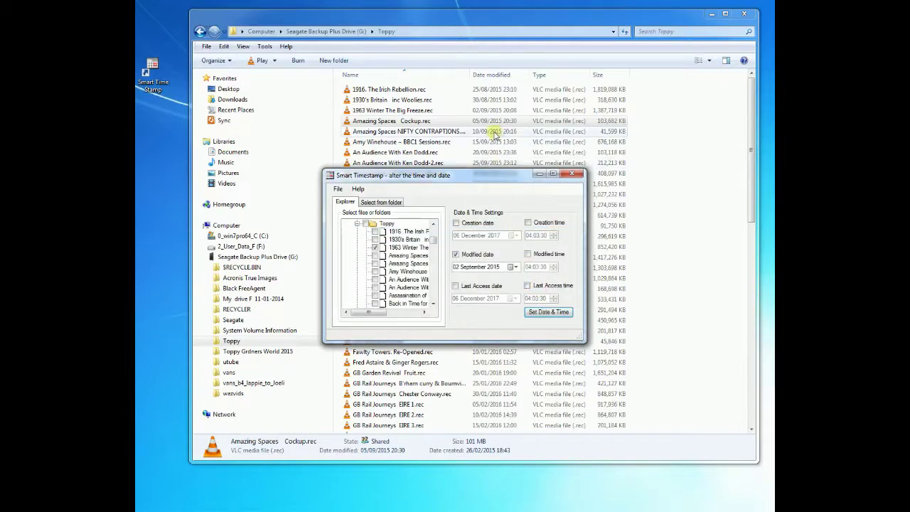
Check the 1963 Winter recording's modified date in the Toppy folder, and close Smart Timestamp and the folder window
left_click(487, 122)
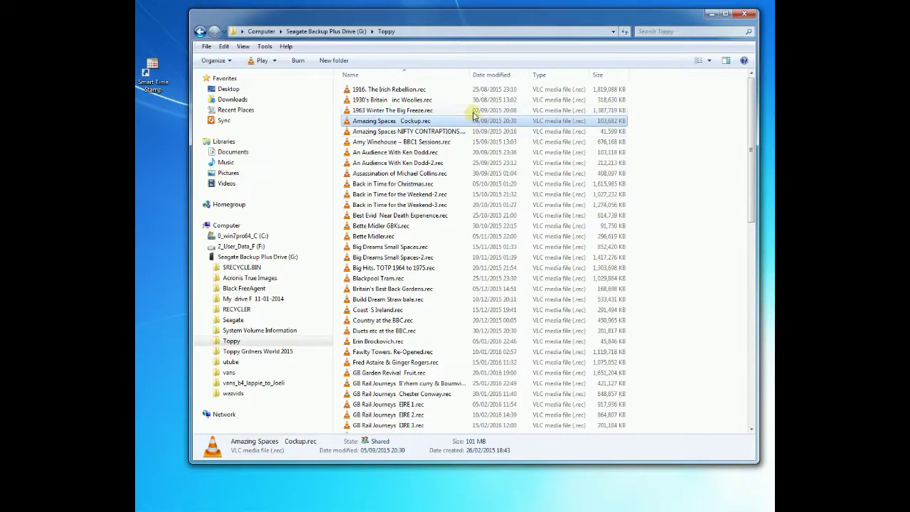
left_click(474, 111)
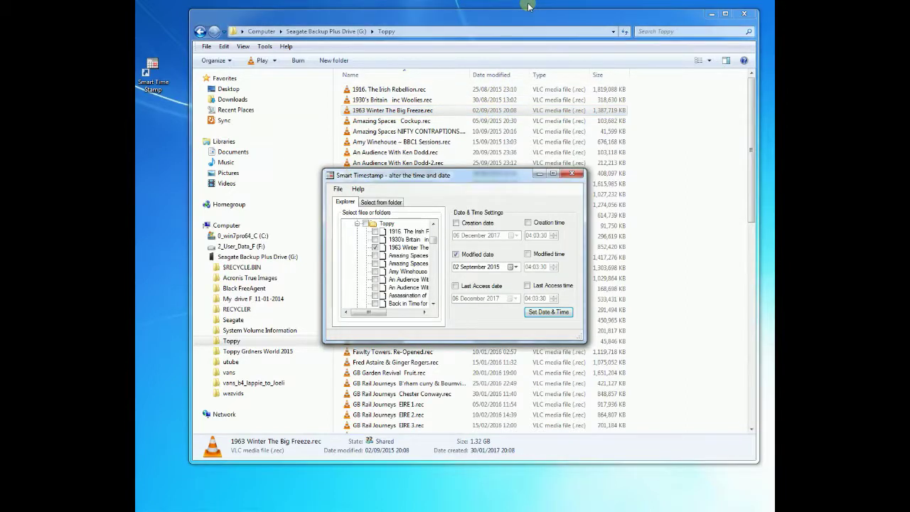
left_click(572, 174)
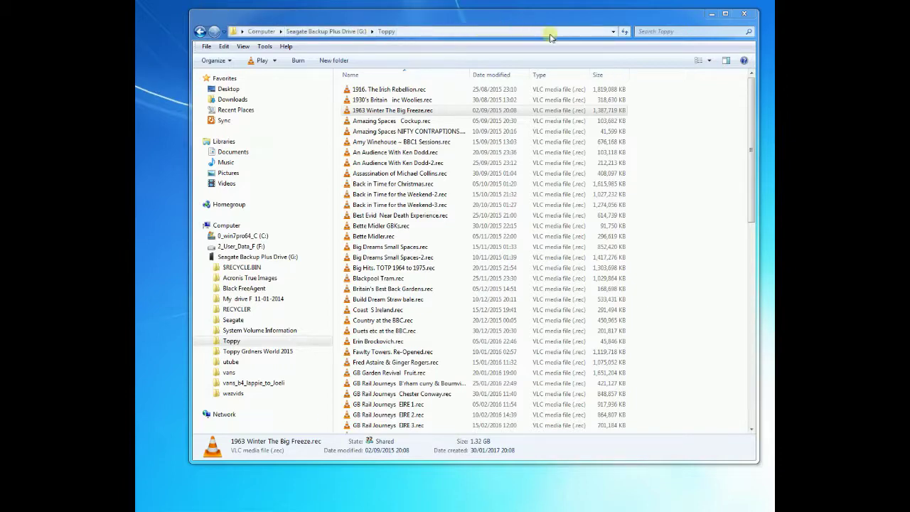
left_click(744, 14)
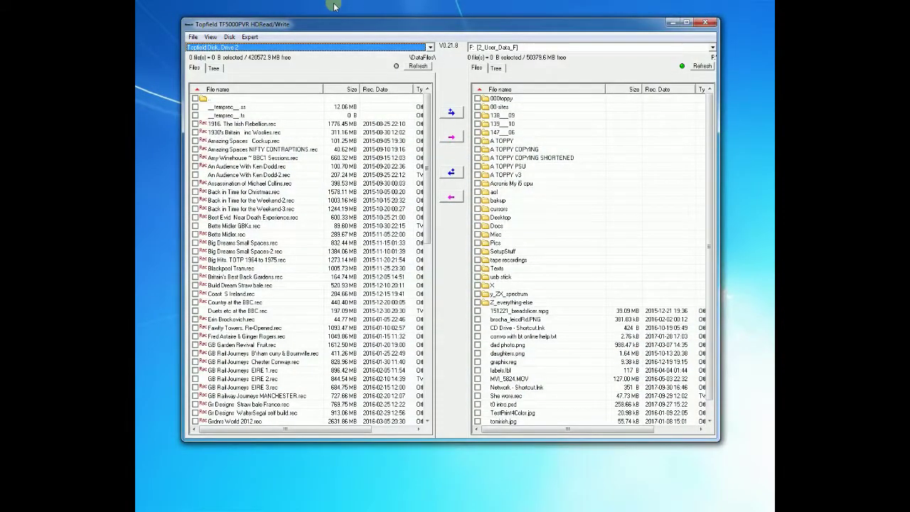
Copy 1963 Winter The Big Freeze.rec from the Toppy folder on drive G: to the Topfield disk with high process priority
left_click(479, 47)
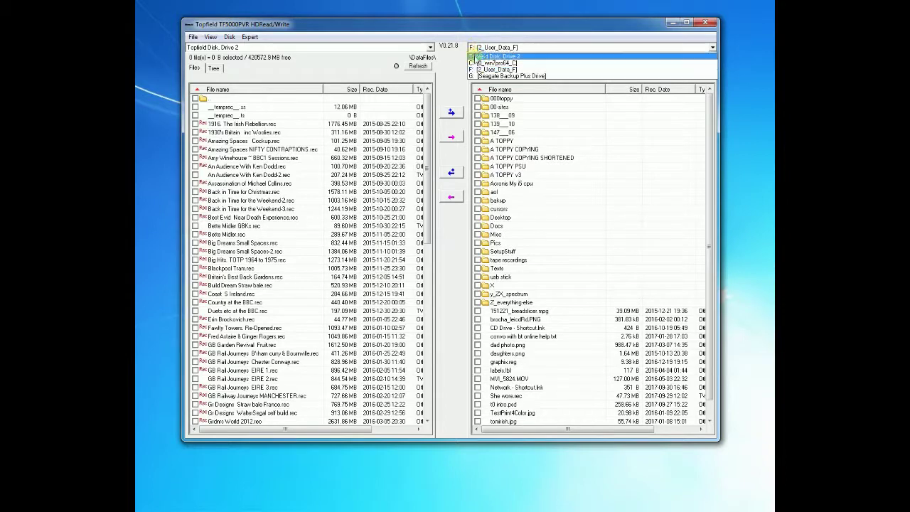
left_click(482, 75)
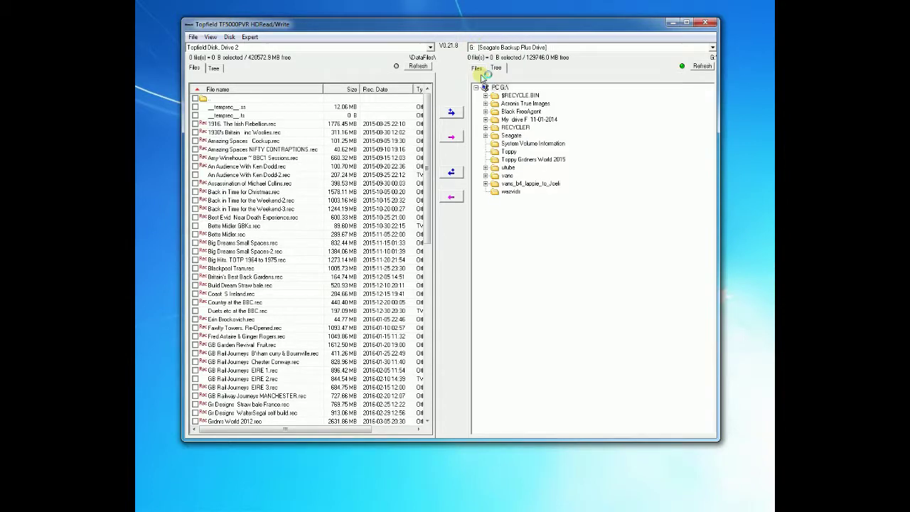
left_click(496, 153)
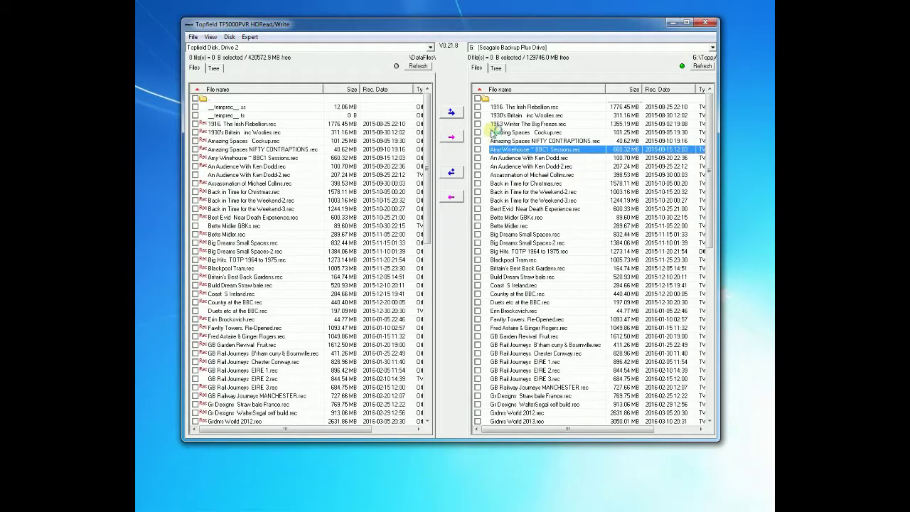
left_click(478, 124)
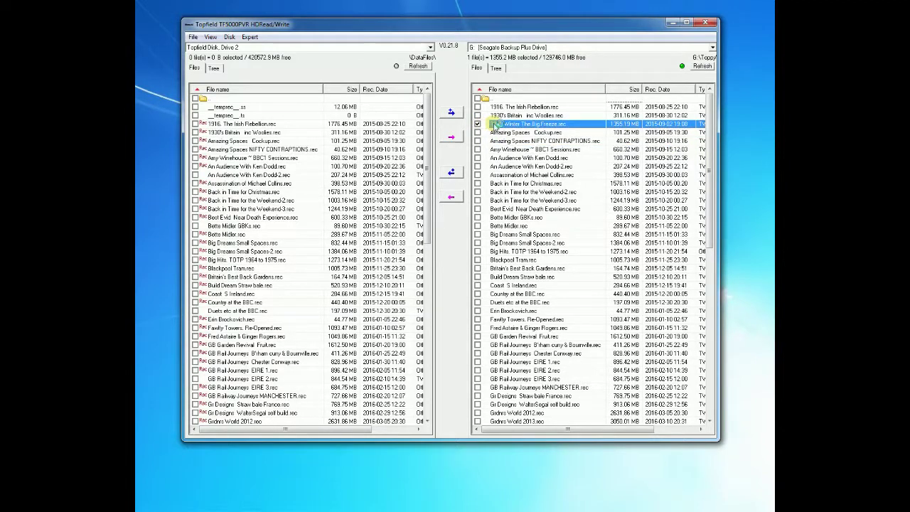
left_click(453, 172)
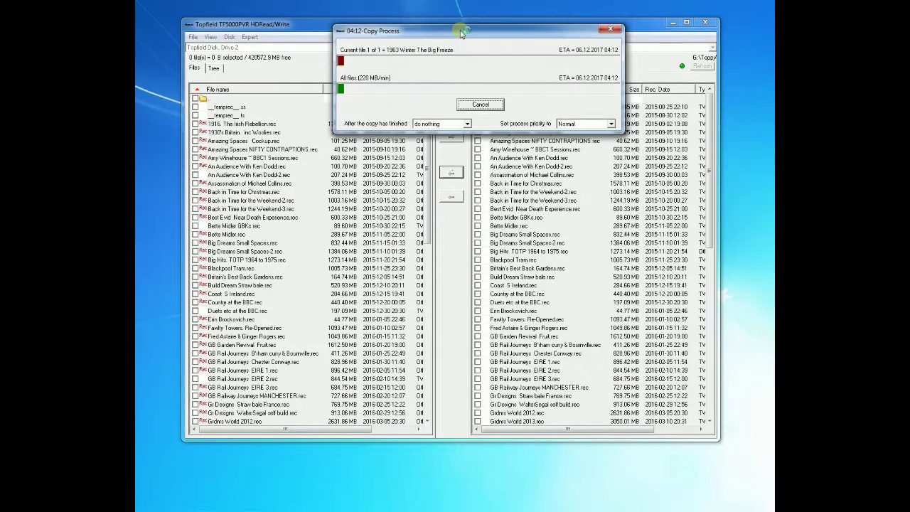
left_click(598, 124)
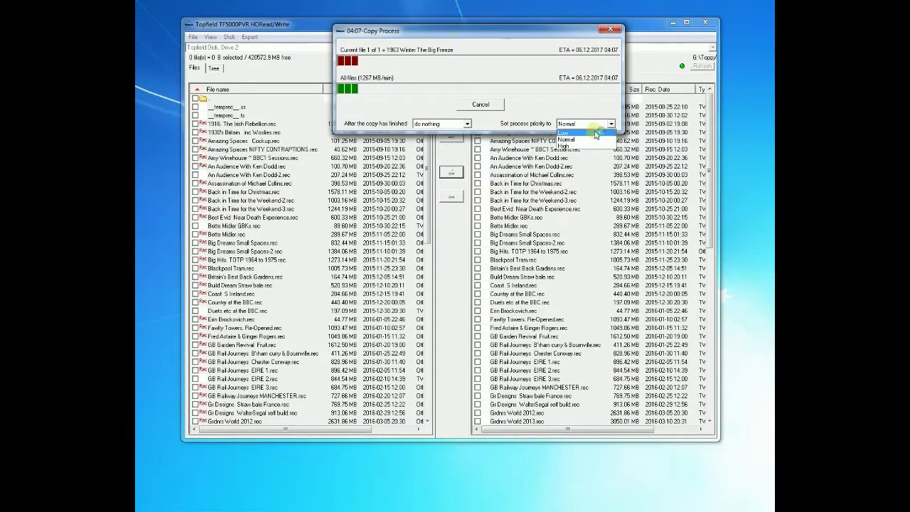
left_click(577, 147)
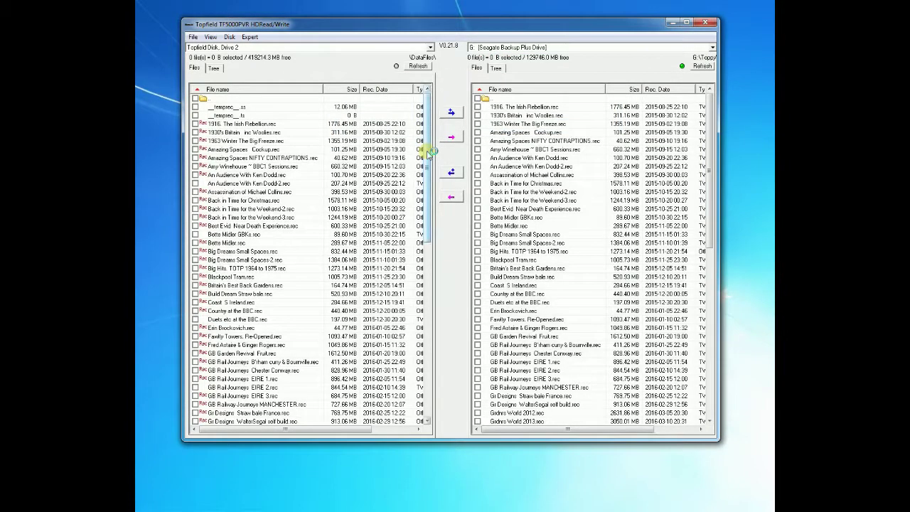
Erase the older Winter 1963 The Big Freeze recording at the end of the Topfield disk's list, and minimise the window
left_click_drag(429, 152, 409, 328)
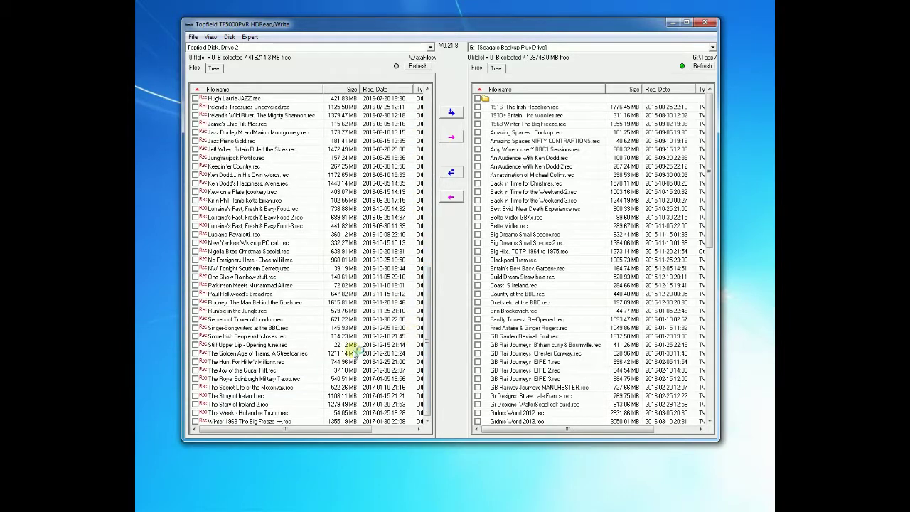
left_click(257, 421)
right_click(257, 422)
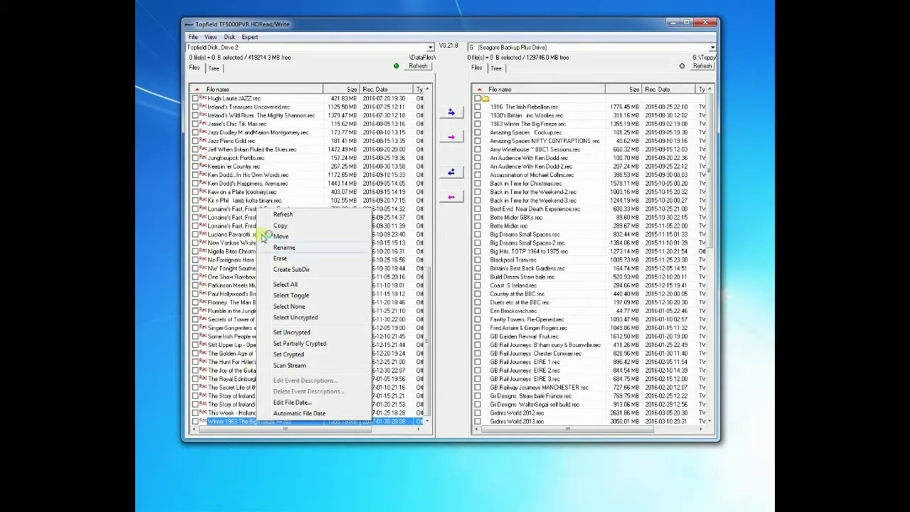
left_click(278, 258)
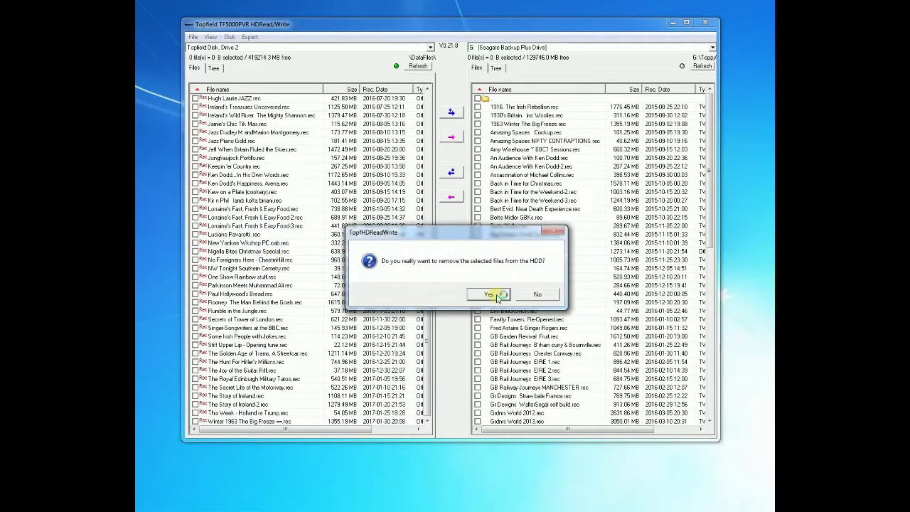
left_click(498, 295)
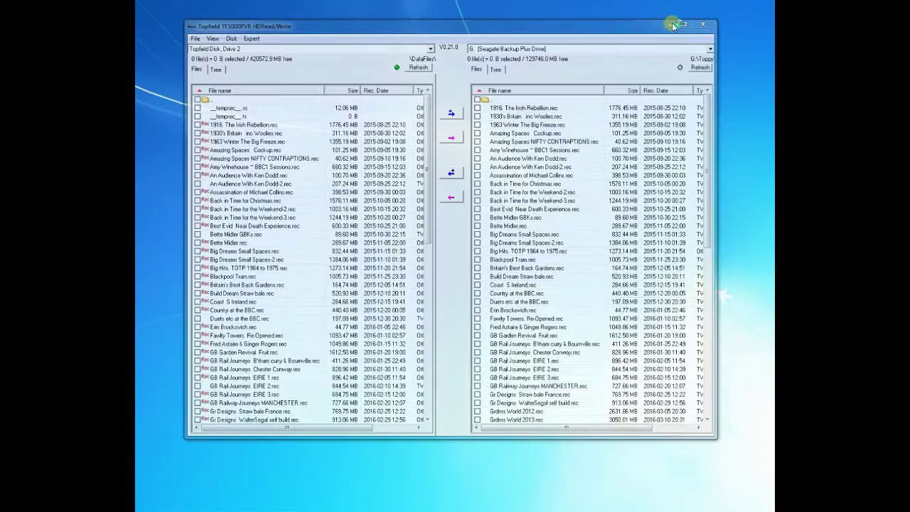
left_click(673, 25)
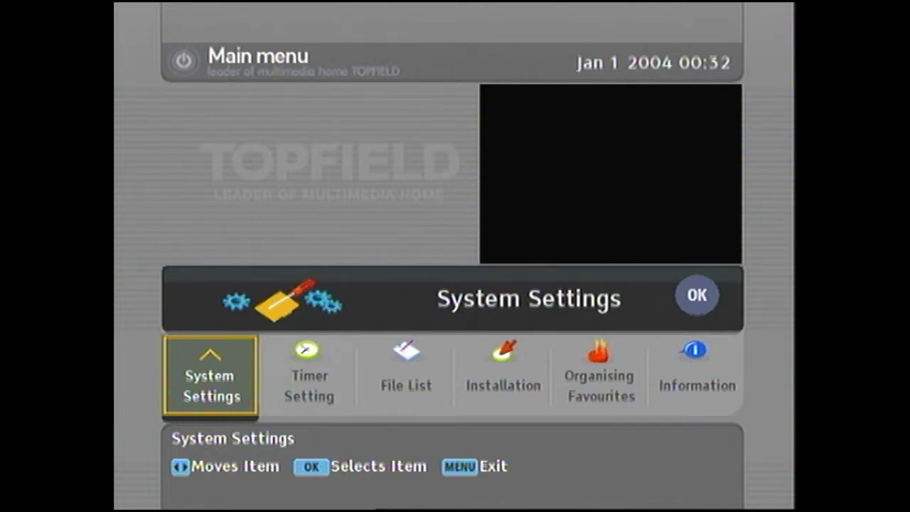
Check where 1963 Winter The Big Freeze is placed in the Topfield's File List of recordings, and return to the main menu
key("Right")
key("Right")
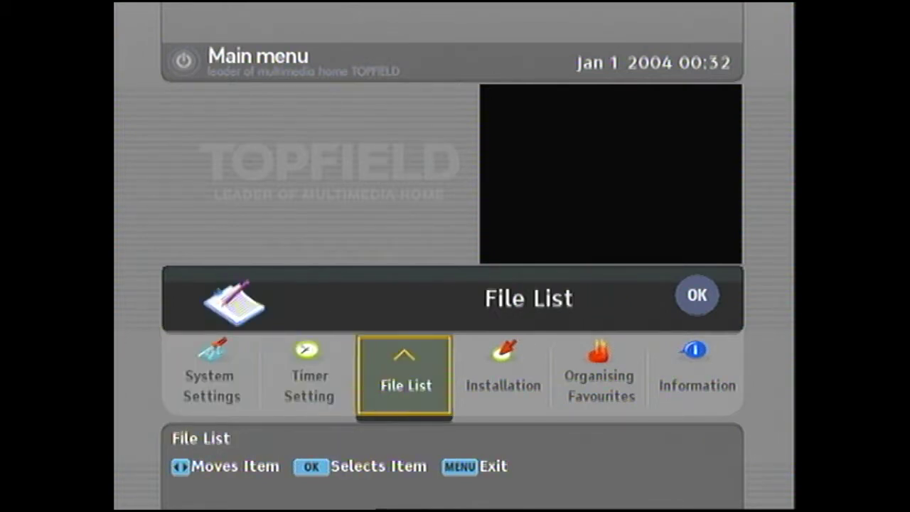
key("Return")
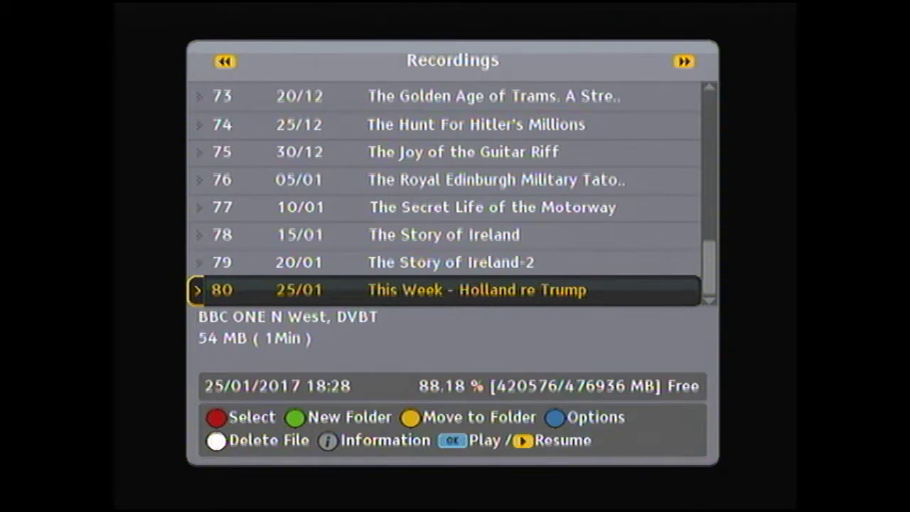
key("Down")
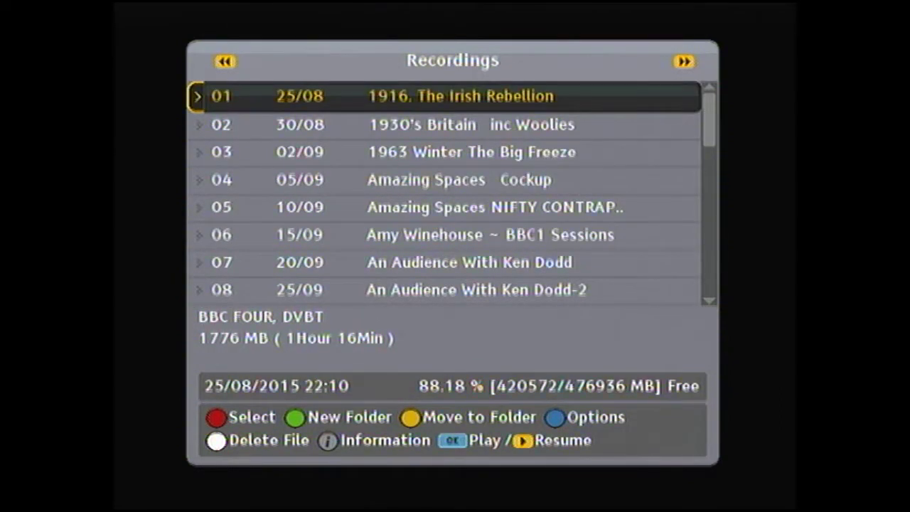
key("Down")
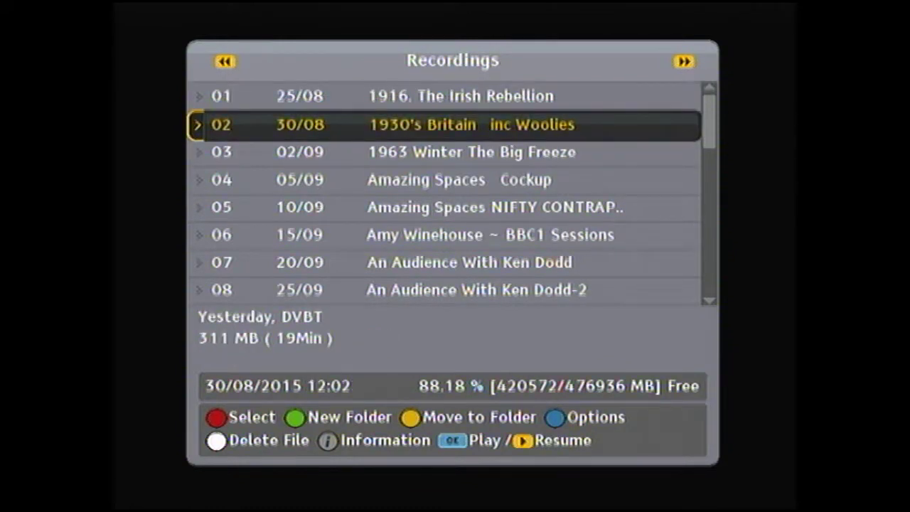
key("Down")
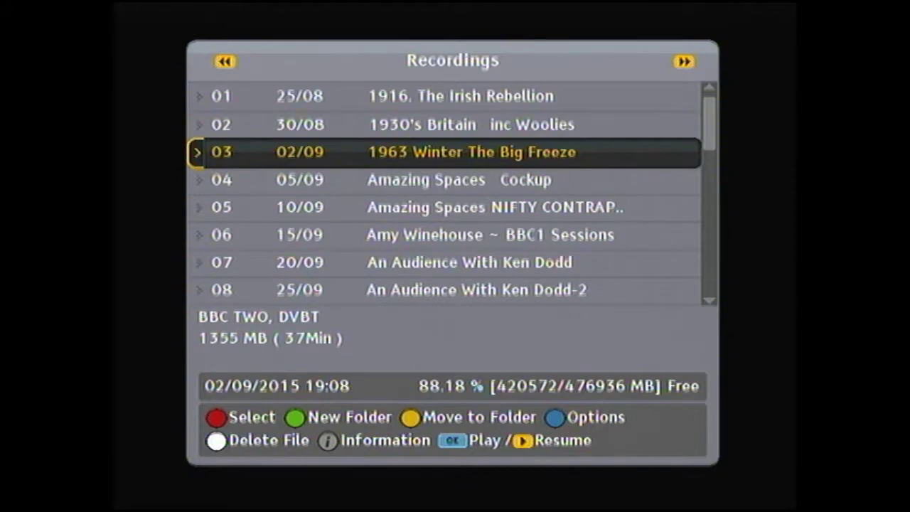
key("Escape")
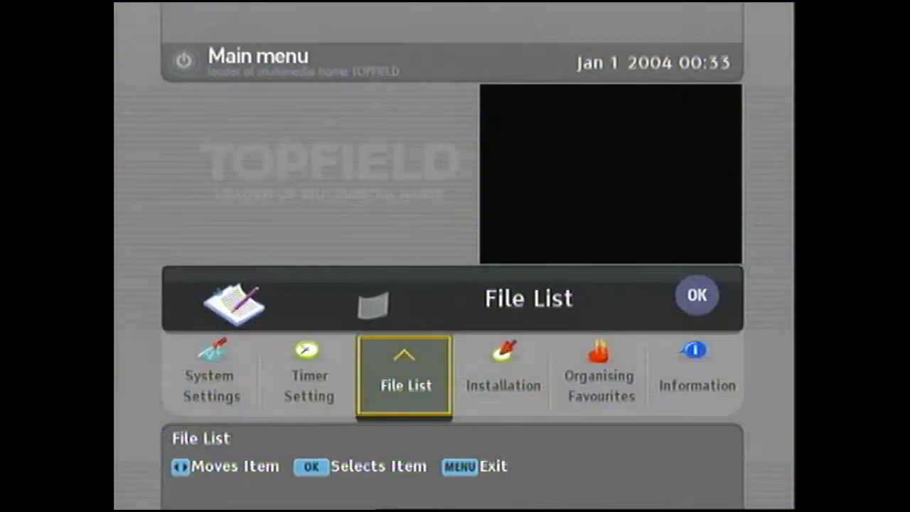
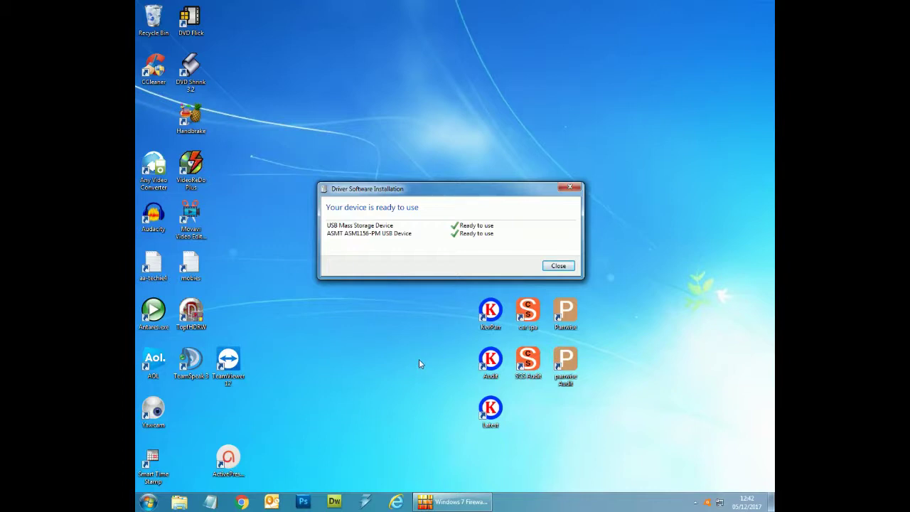
Dismiss the driver installation message, and launch TopfHDRW to look through the recordings on the Topfield disk
left_click(558, 266)
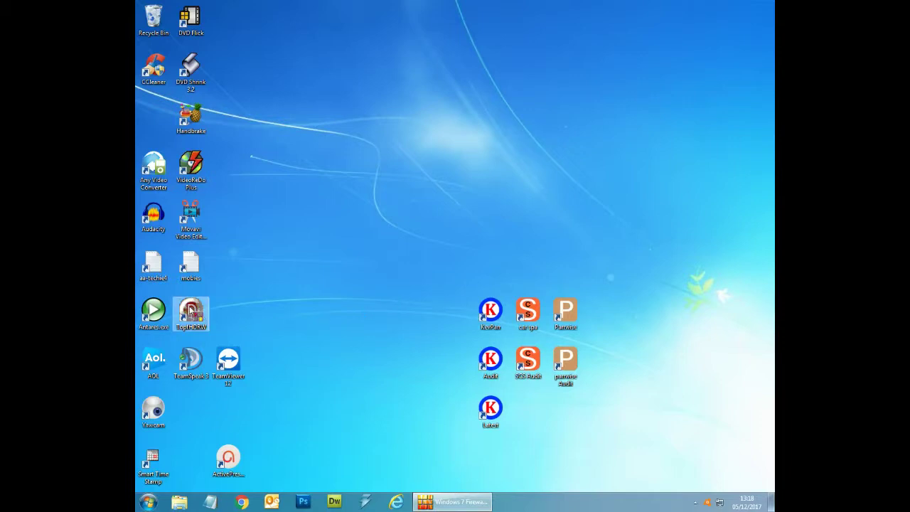
double_click(191, 313)
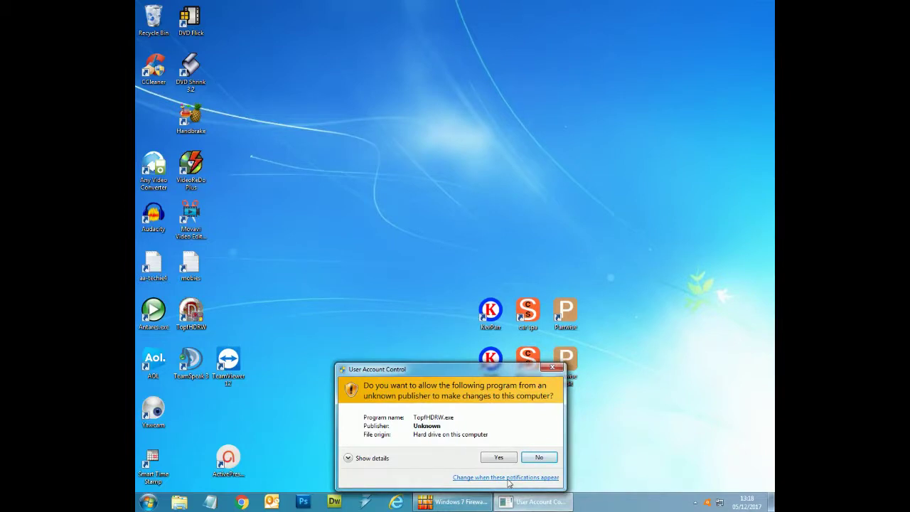
left_click(501, 459)
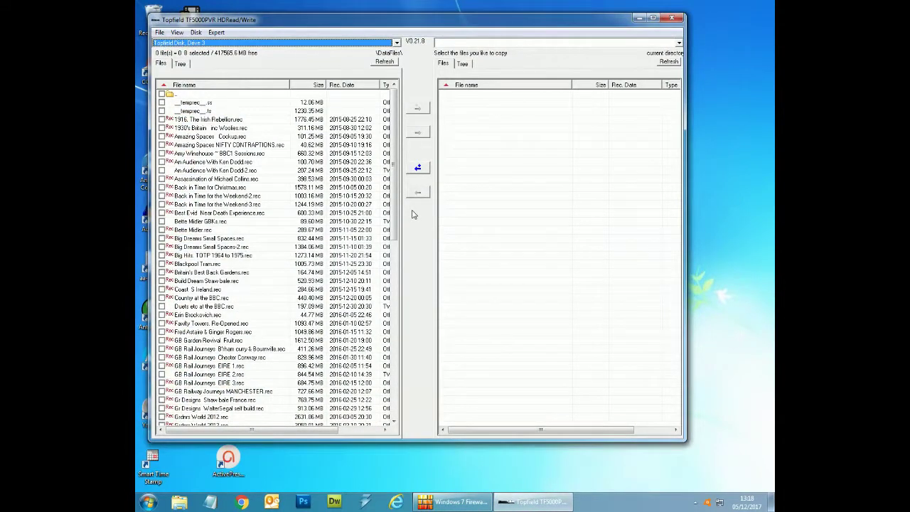
left_click_drag(394, 222, 391, 411)
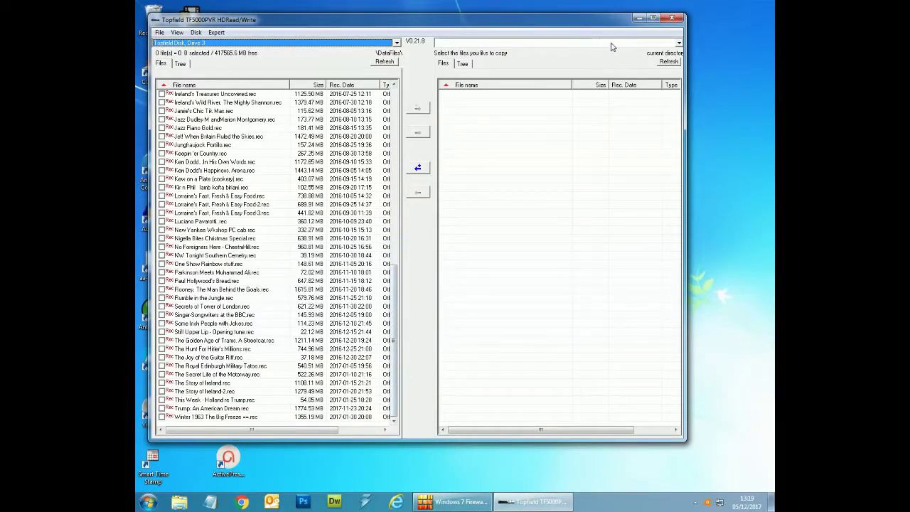
Minimise the HDRead/Write window and open the hardware removal options among the hidden notification icons
left_click(638, 18)
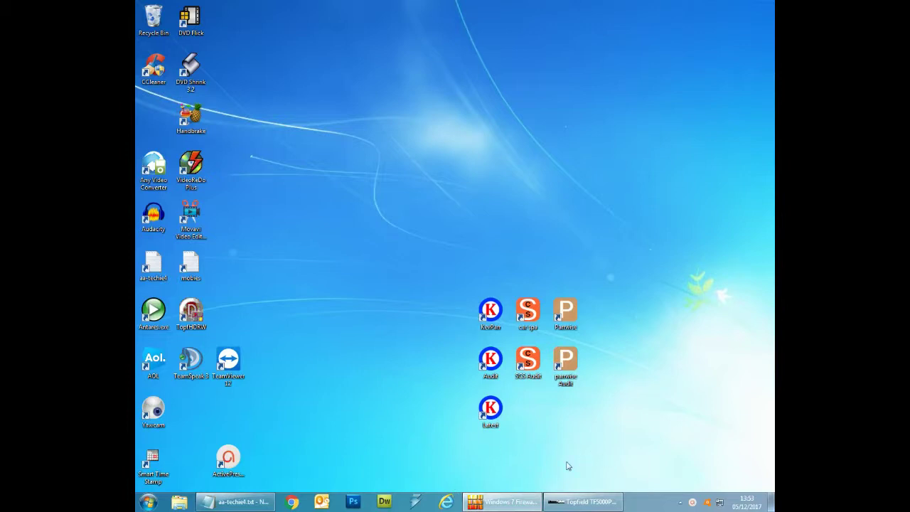
left_click(679, 503)
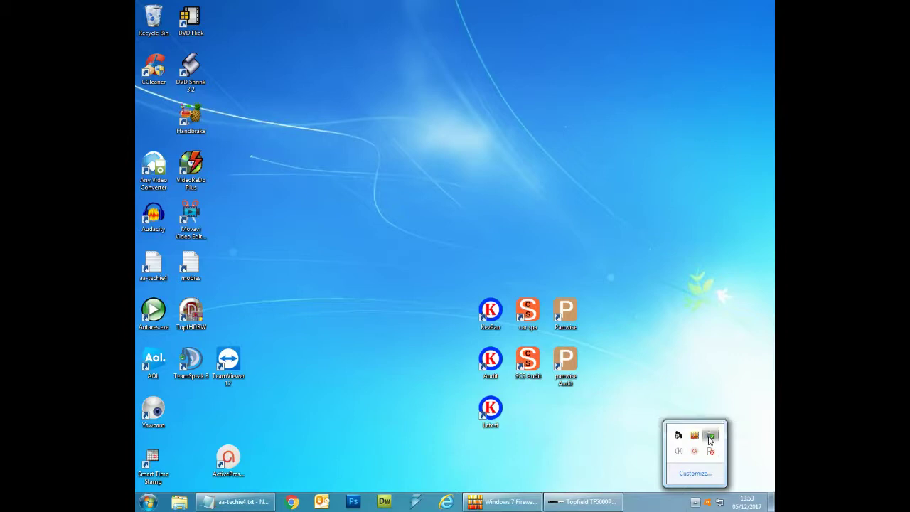
left_click(710, 438)
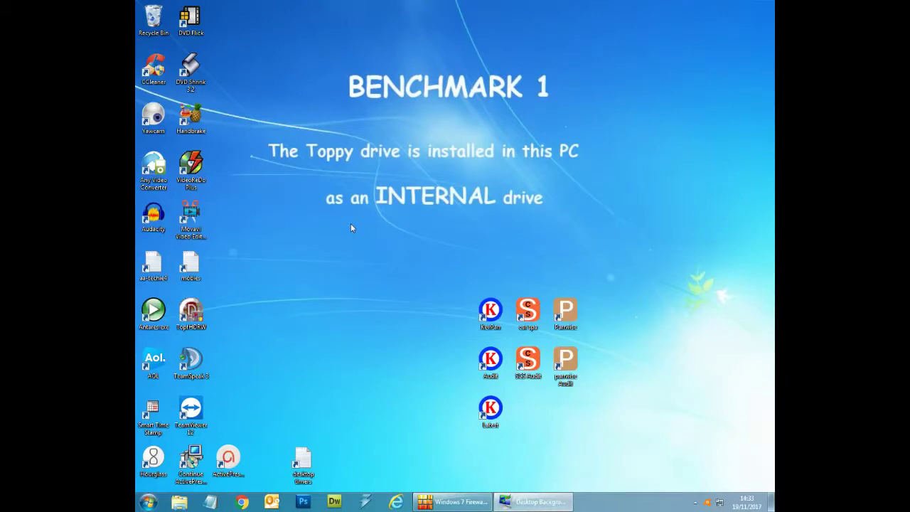
Launch TopfHDRW with permission to make changes, and open the Hourglass timer alongside it
double_click(193, 315)
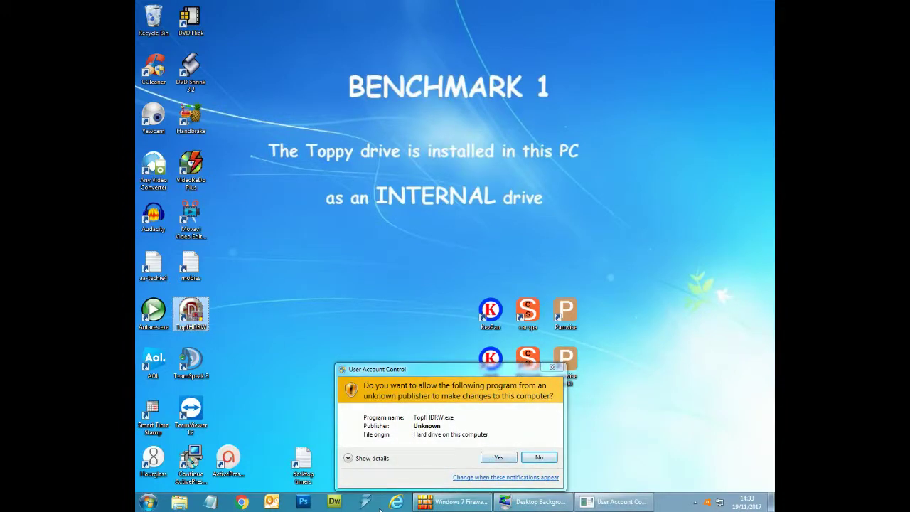
key("alt+y")
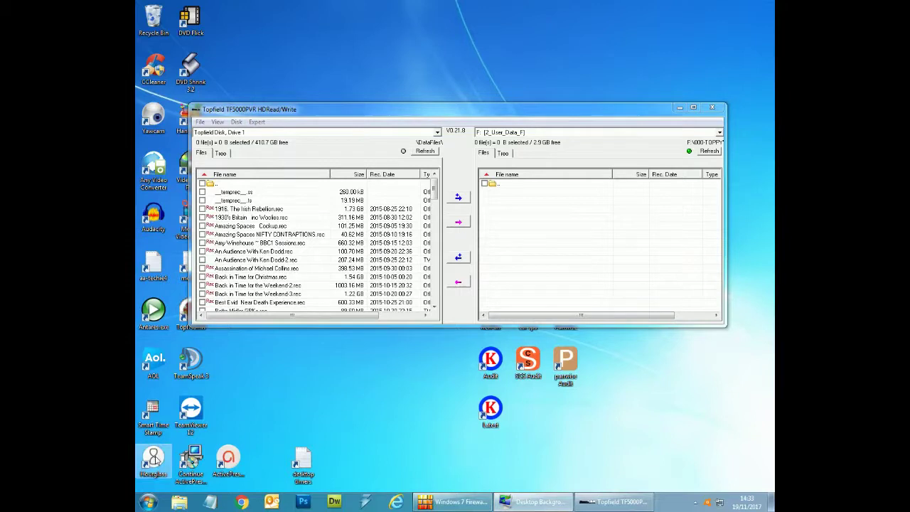
left_click(154, 459)
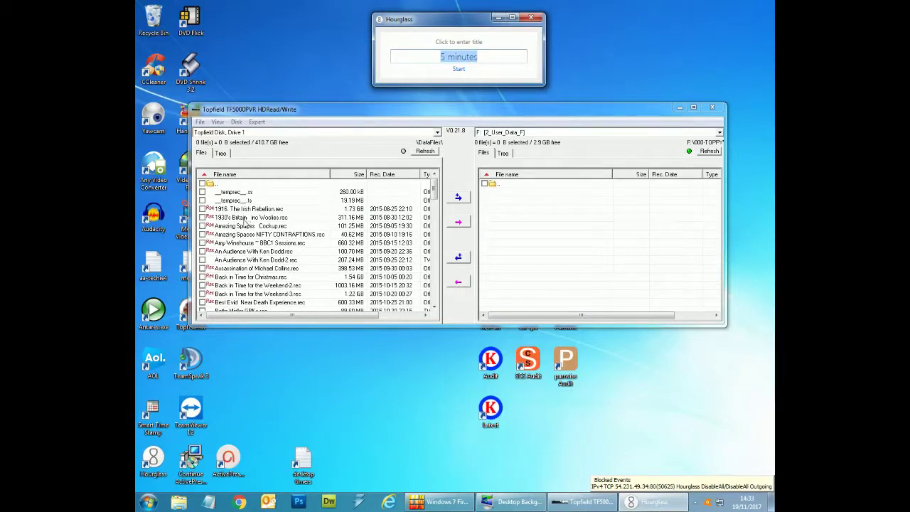
Copy 1930's Britain inc Woolies.rec from the Topfield disk to F:\000-TOPPY while timing the transfer with Hourglass
left_click(244, 219)
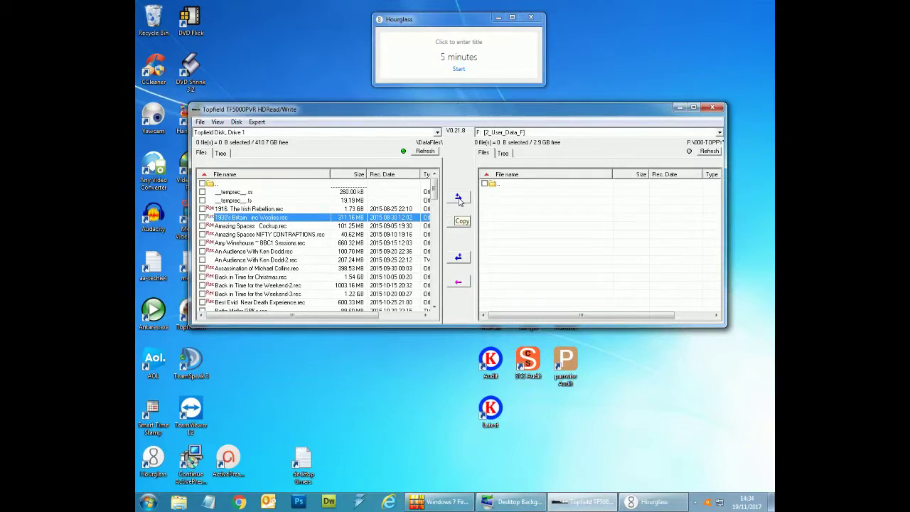
left_click(458, 70)
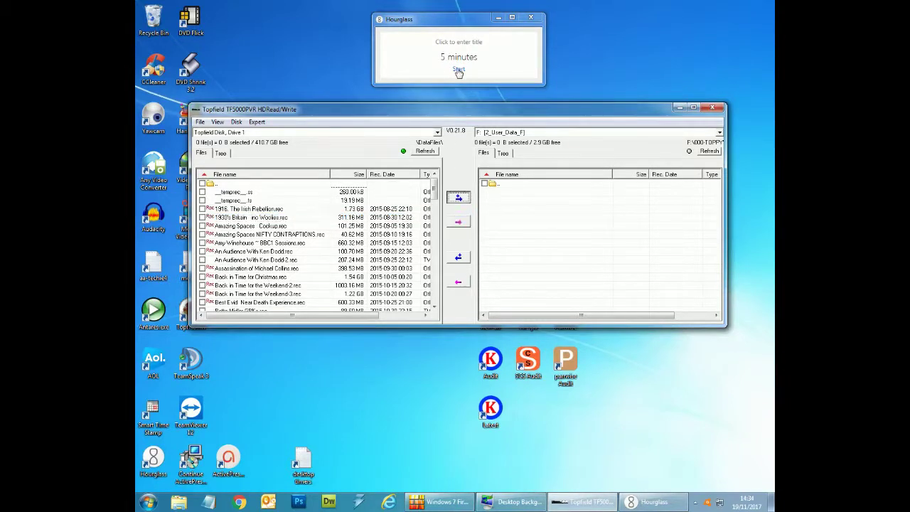
left_click(450, 71)
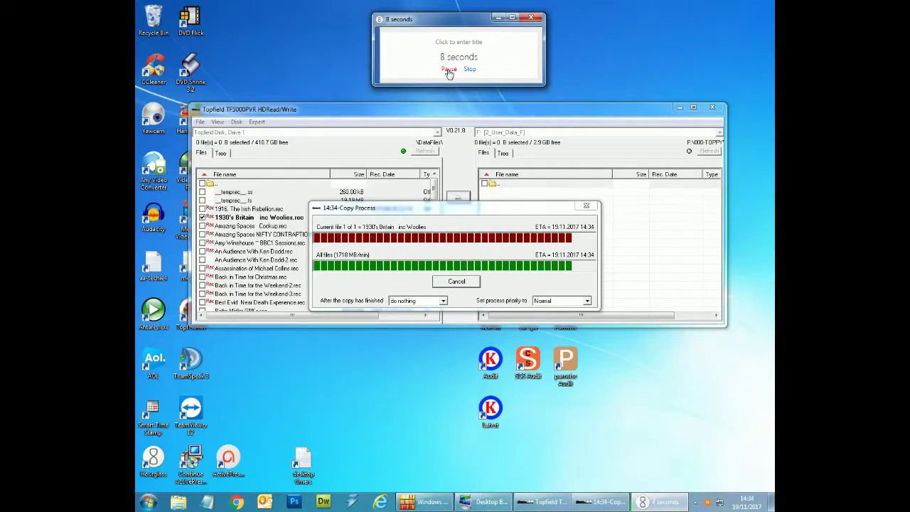
left_click(449, 72)
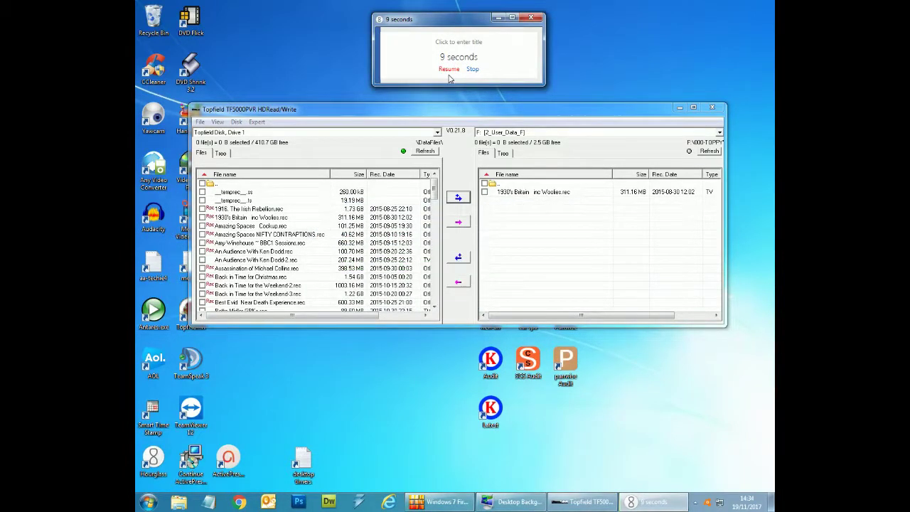
Enter 9 seconds for the internal drive in desktop timers.txt, and close the text file and the Hourglass timer
left_click(301, 462)
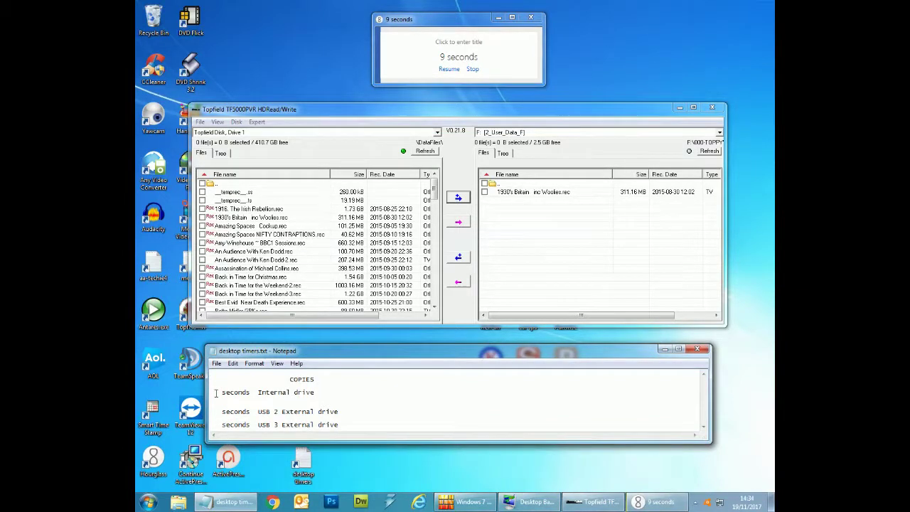
left_click(214, 392)
type("9")
key("alt+f")
key("Escape")
key("alt+F4")
left_click(529, 22)
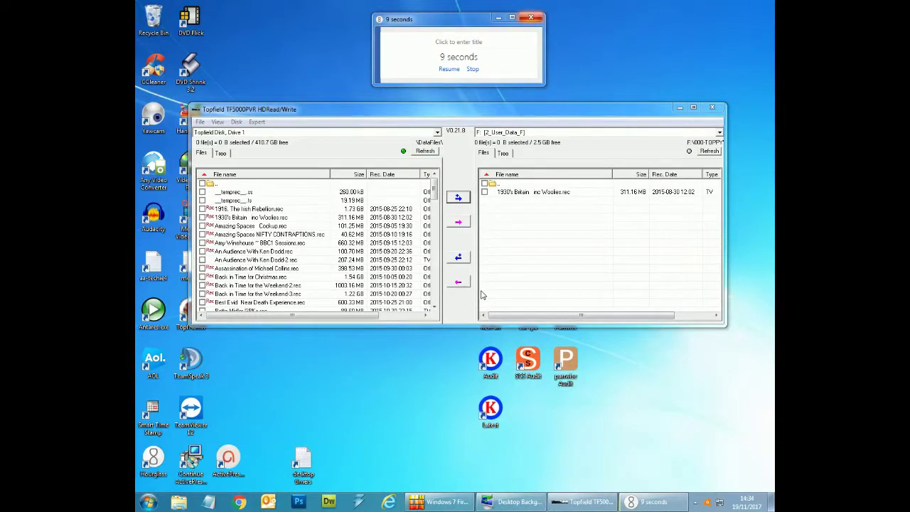
Erase the copied 1930's Britain inc Woolies.rec from F:\000-TOPPY and close the HDRead/Write window
key("Return")
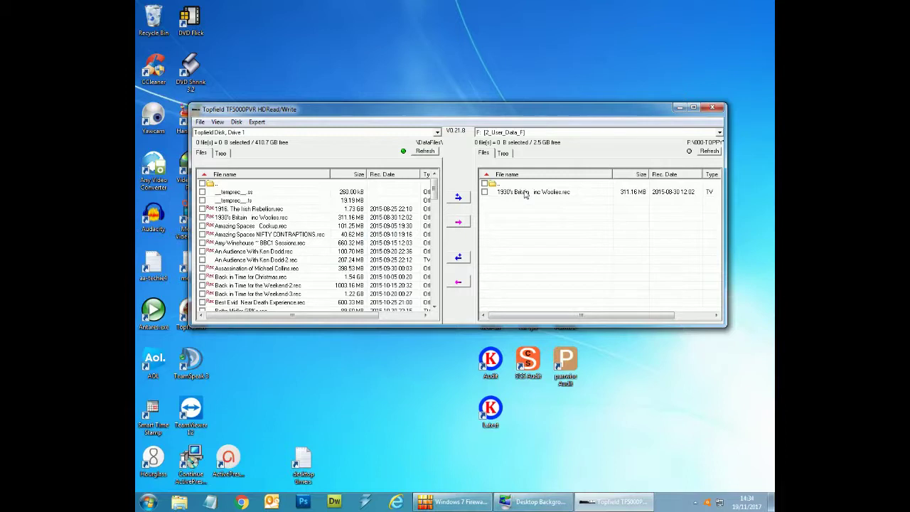
left_click(525, 193)
right_click(525, 193)
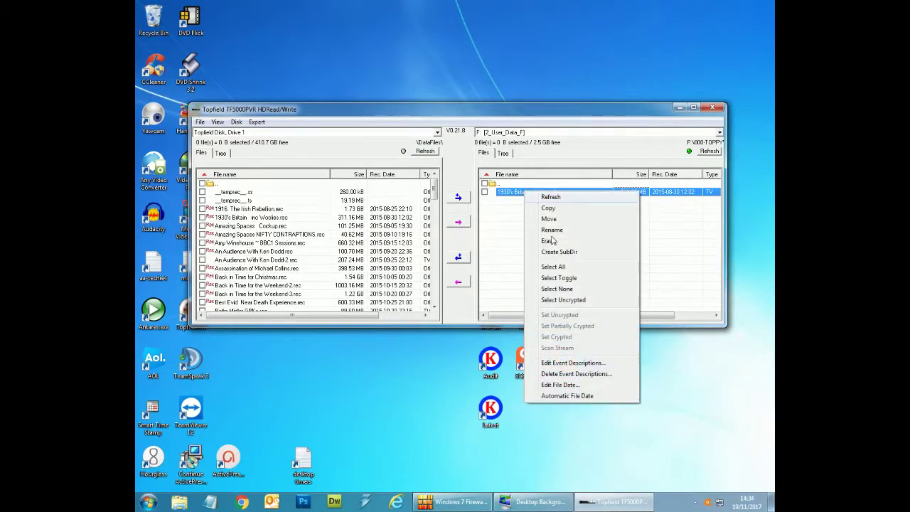
left_click(548, 241)
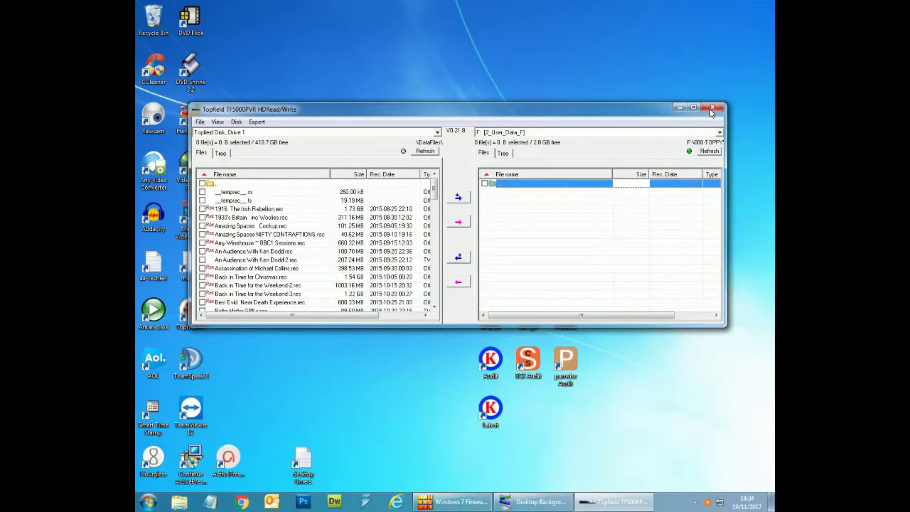
left_click(712, 109)
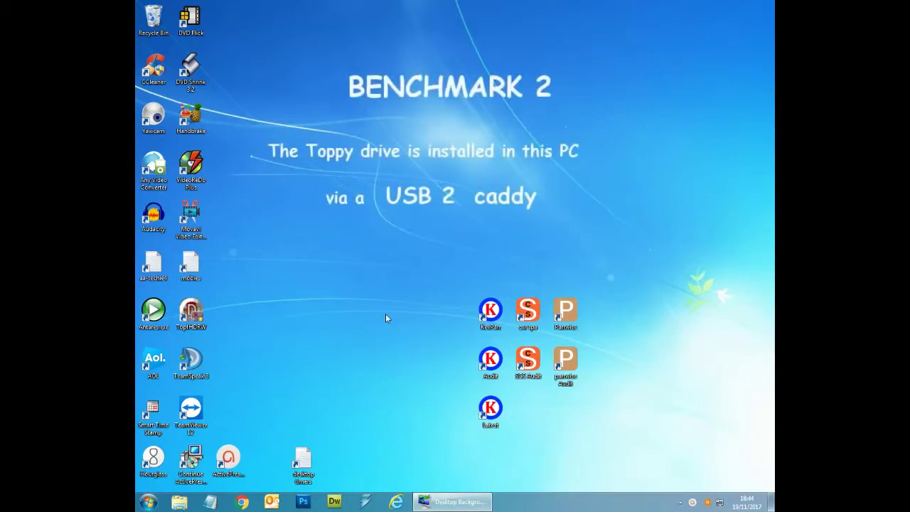
Launch TopfHDRW with permission to make changes for the USB 2 benchmark, and open the Hourglass timer
left_click(196, 313)
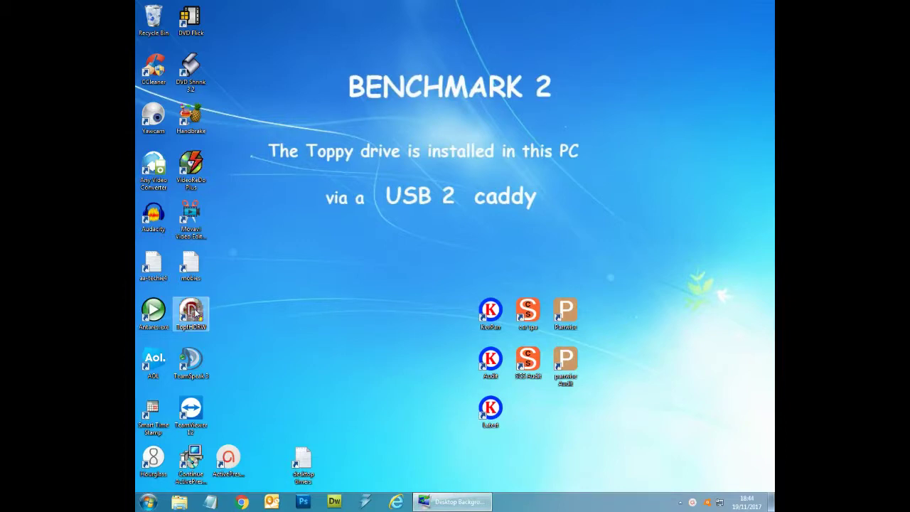
left_click(499, 457)
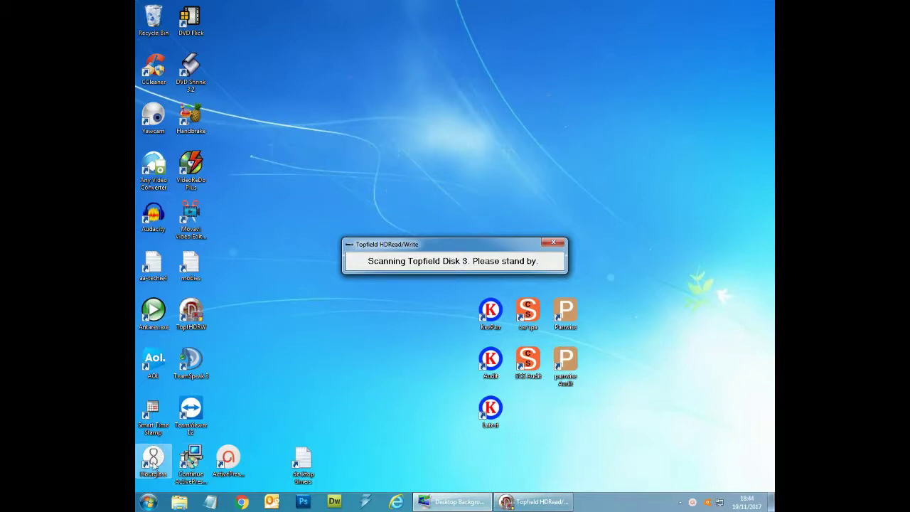
left_click(153, 460)
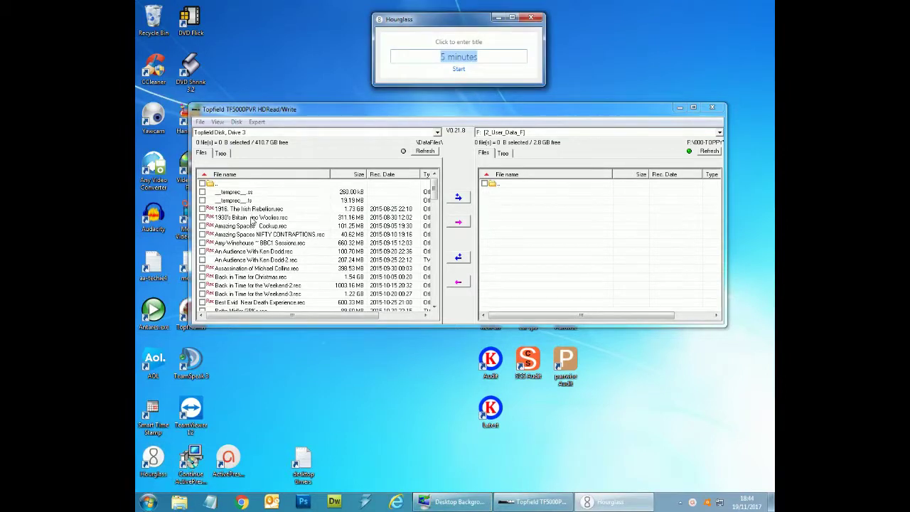
Copy 1930's Britain inc Woolies.rec from Topfield disk drive 3 to F:\000-TOPPY, timing the transfer with Hourglass, and close the timer
left_click(329, 217)
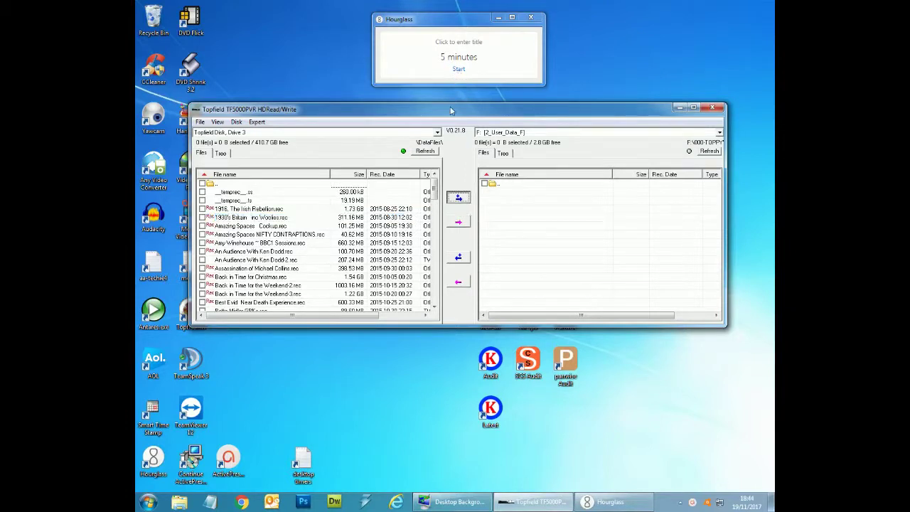
left_click(458, 68)
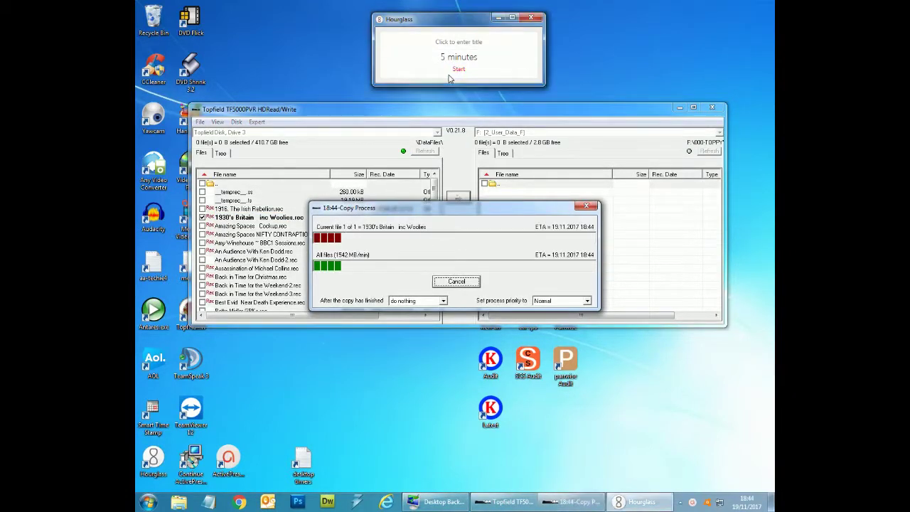
mouse_move(451, 79)
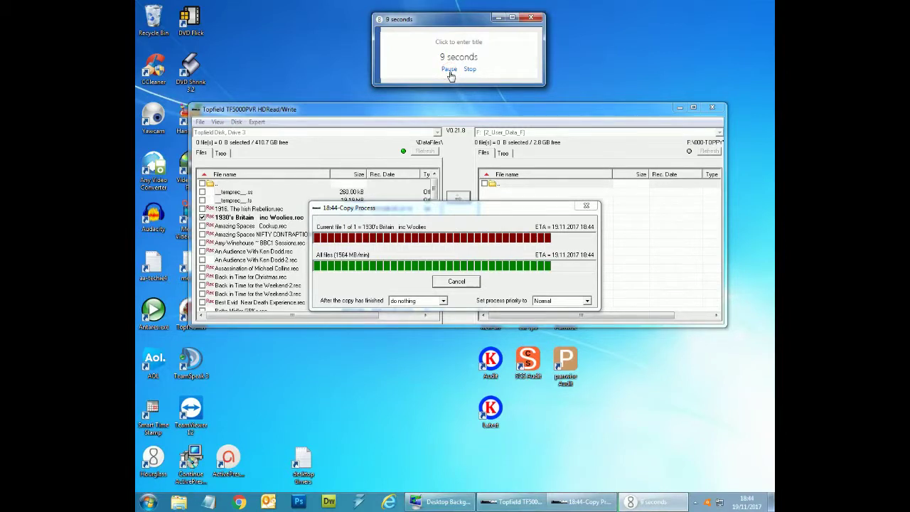
left_click(449, 70)
left_click(449, 74)
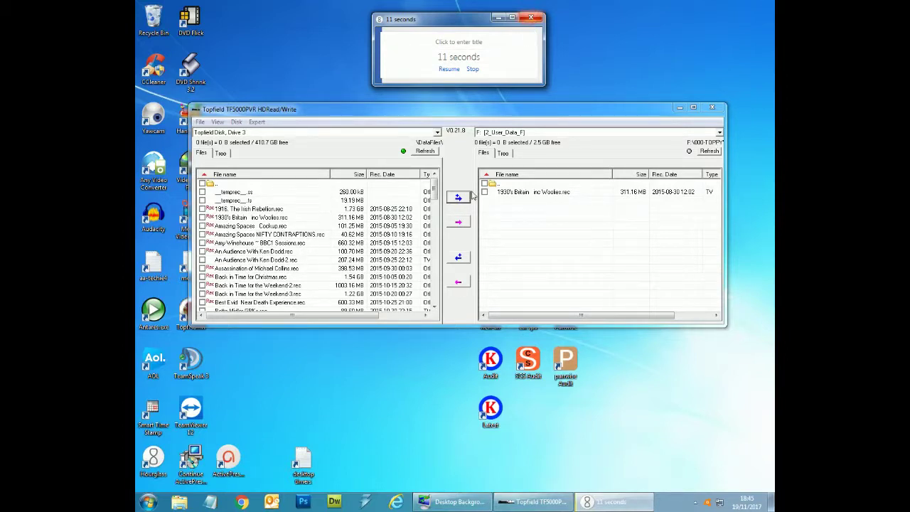
key("alt+F4")
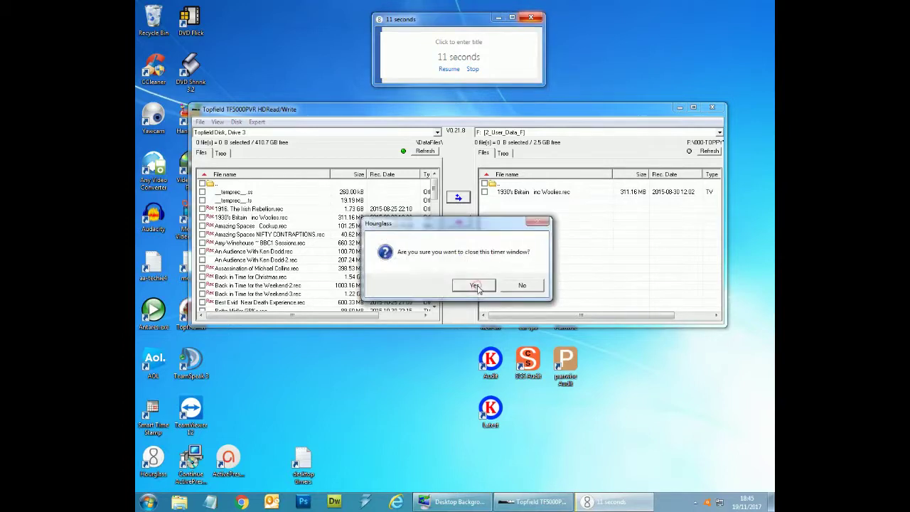
key("Return")
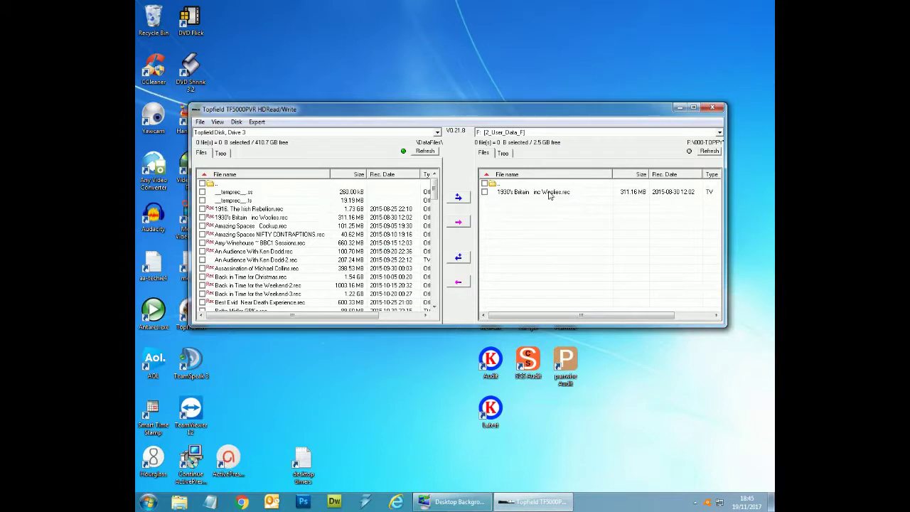
Erase the copied 1930's Britain inc Woolies.rec from the F:\000-TOPPY folder
left_click(567, 225)
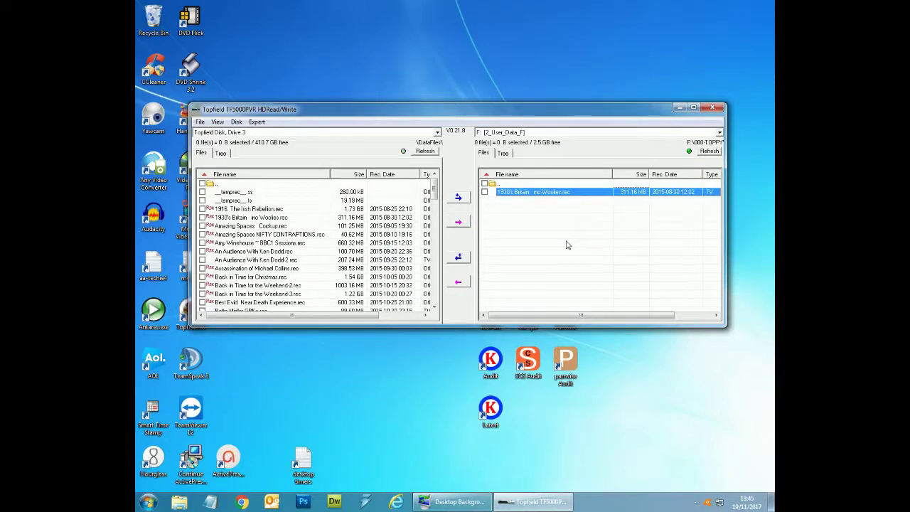
key("shift+F10")
key("Down")
key("Down")
key("Down")
key("Down")
key("Down")
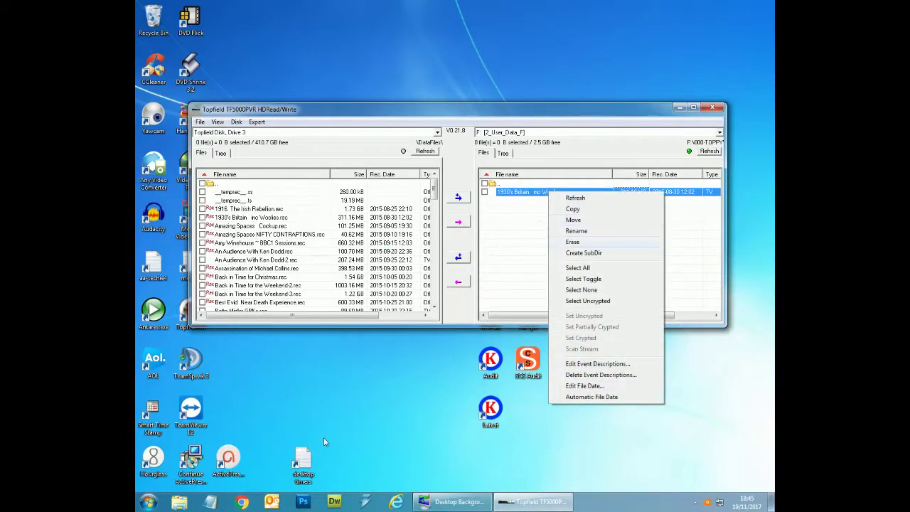
key("Return")
key("Return")
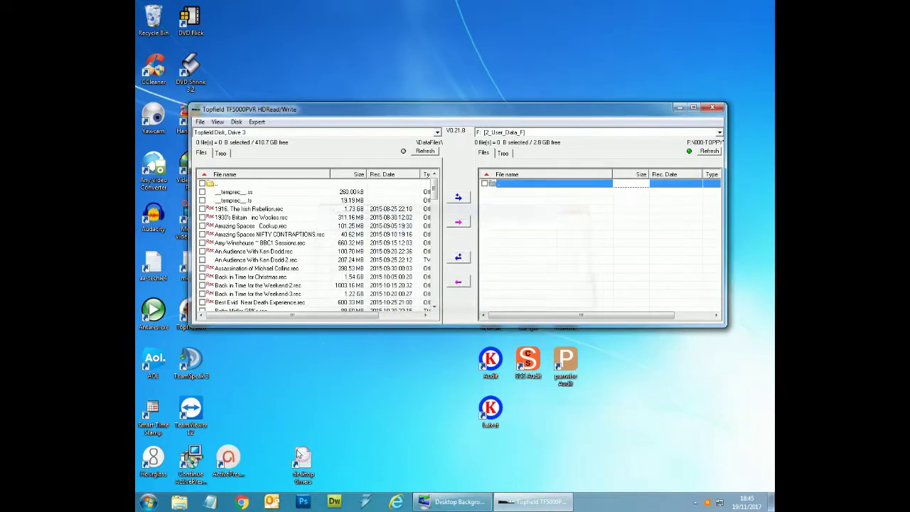
Enter 11 seconds for the USB 2 External drive in desktop timers.txt, save it, and close the text file and HDRead/Write
double_click(303, 461)
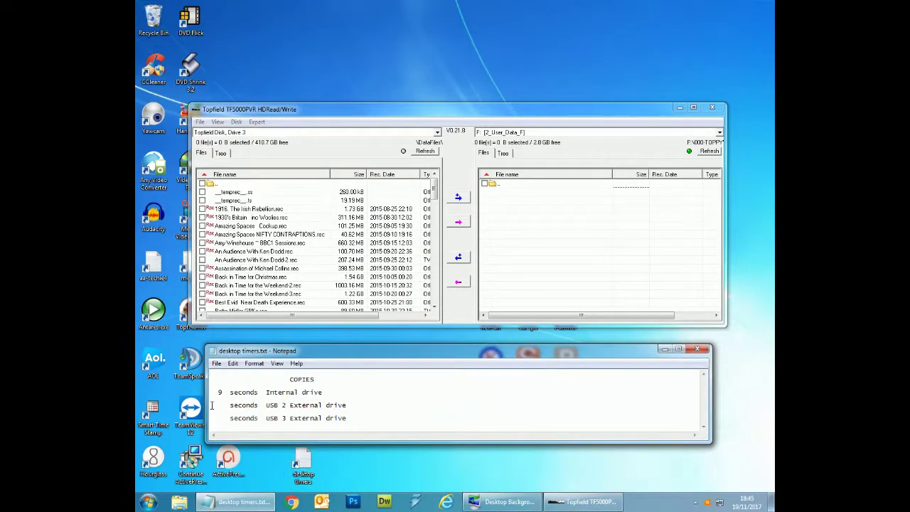
left_click_drag(211, 405, 224, 405)
type("11")
key("alt+f")
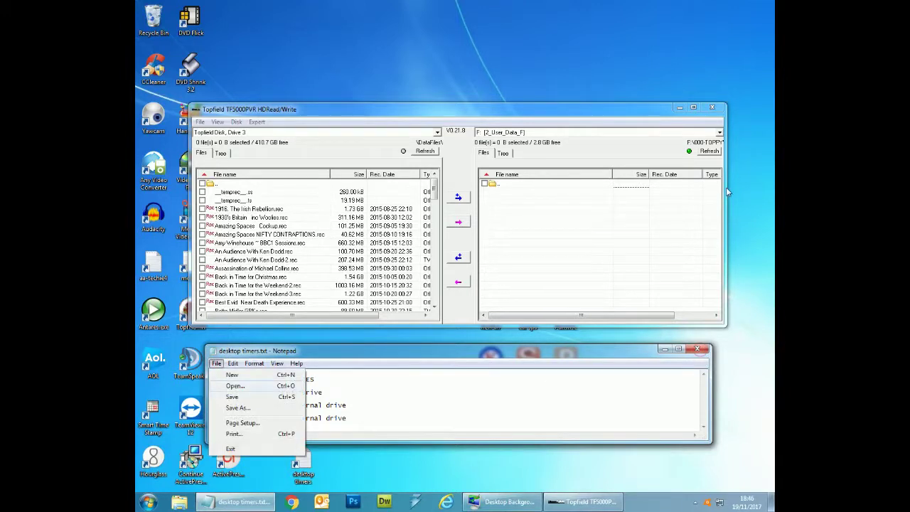
key("s")
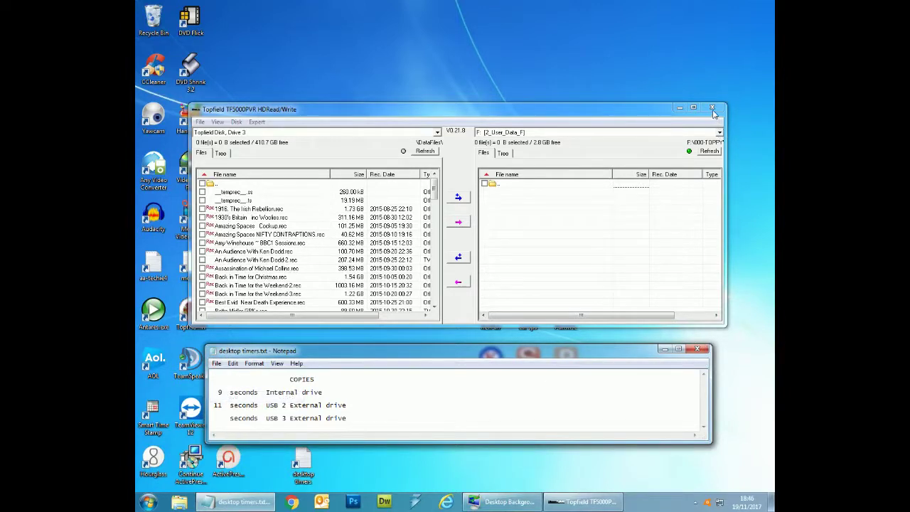
key("alt+F4")
left_click(713, 110)
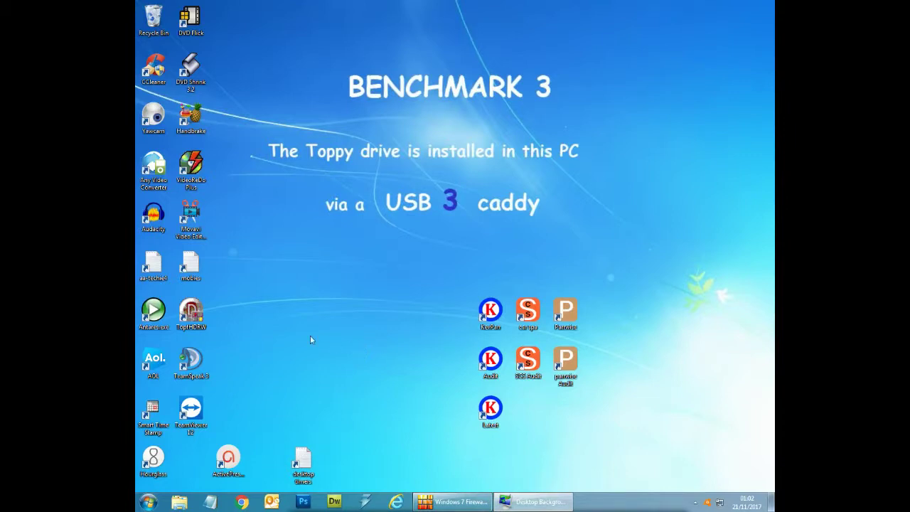
Launch TopfHDRW with permission to make changes for the USB 3 benchmark, and open the Hourglass timer
left_click(196, 318)
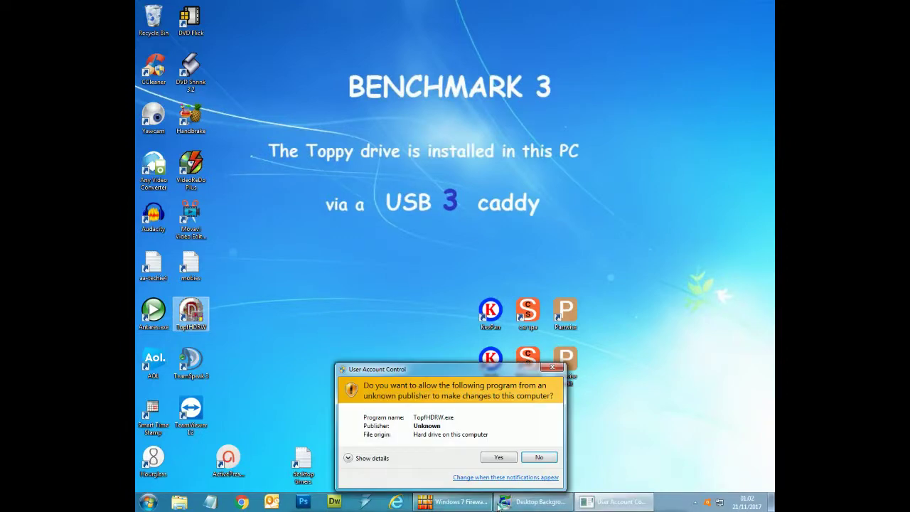
left_click(498, 457)
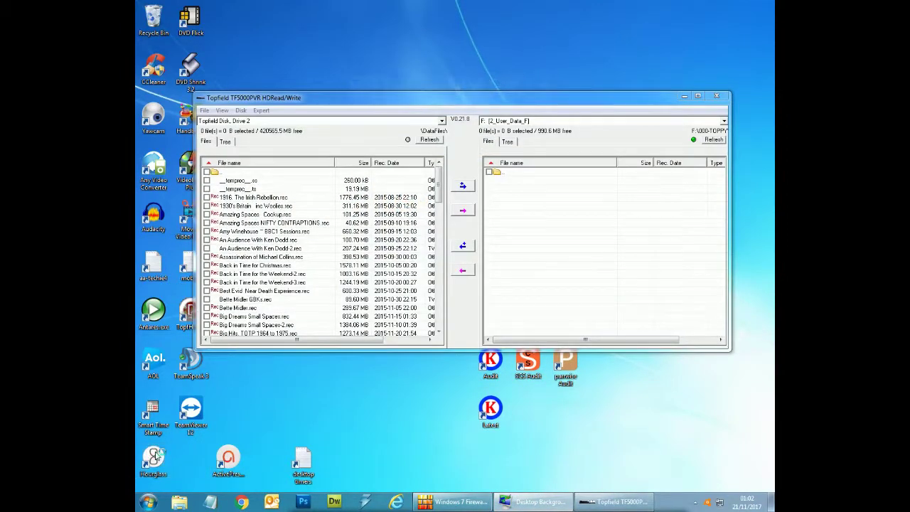
double_click(153, 459)
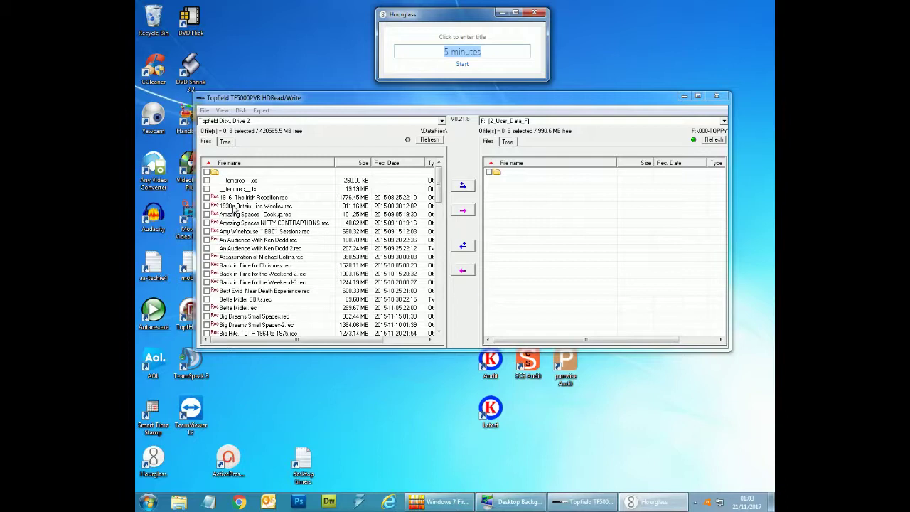
Copy 1930's Britain inc Woolies.rec from Topfield disk drive 2 to F:\000-TOPPY, timing the transfer with Hourglass
left_click(465, 187)
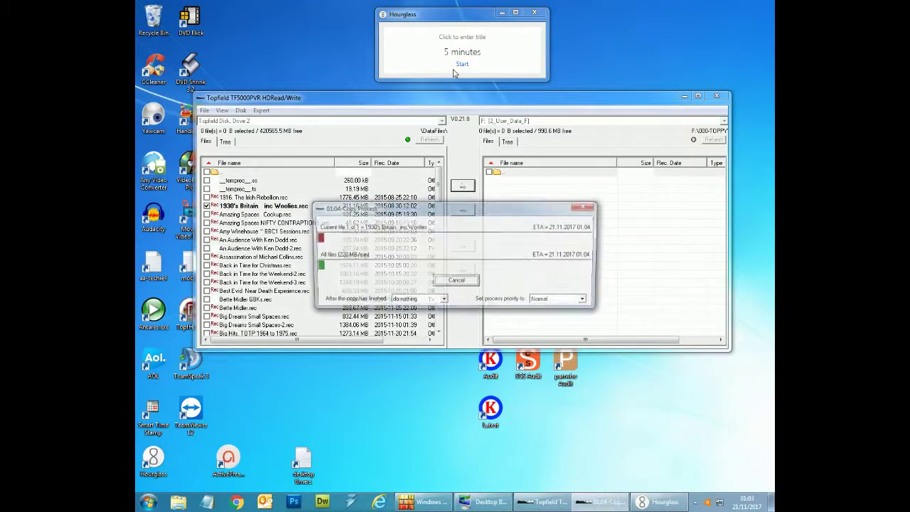
left_click(455, 68)
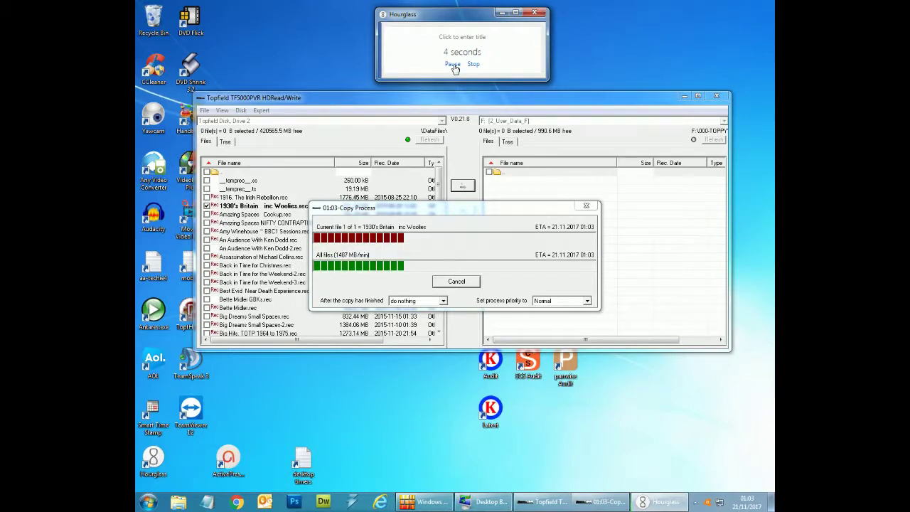
left_click(453, 65)
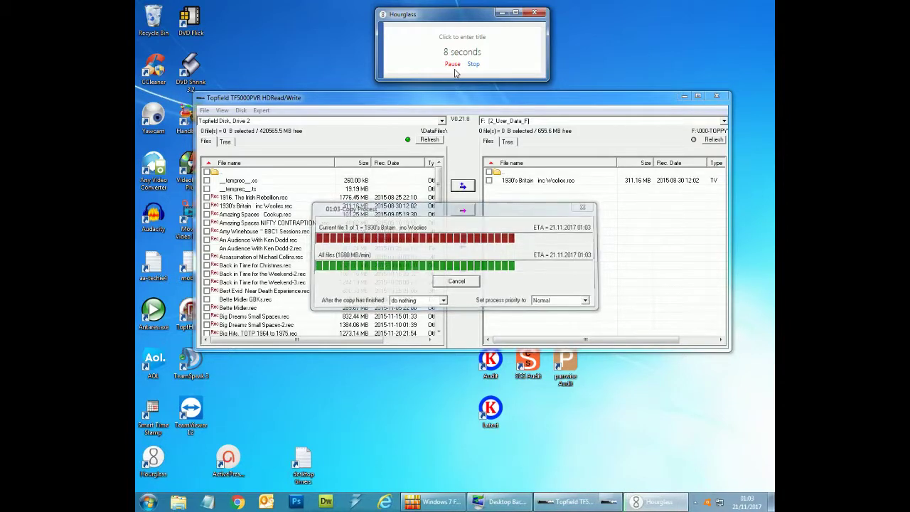
left_click(455, 70)
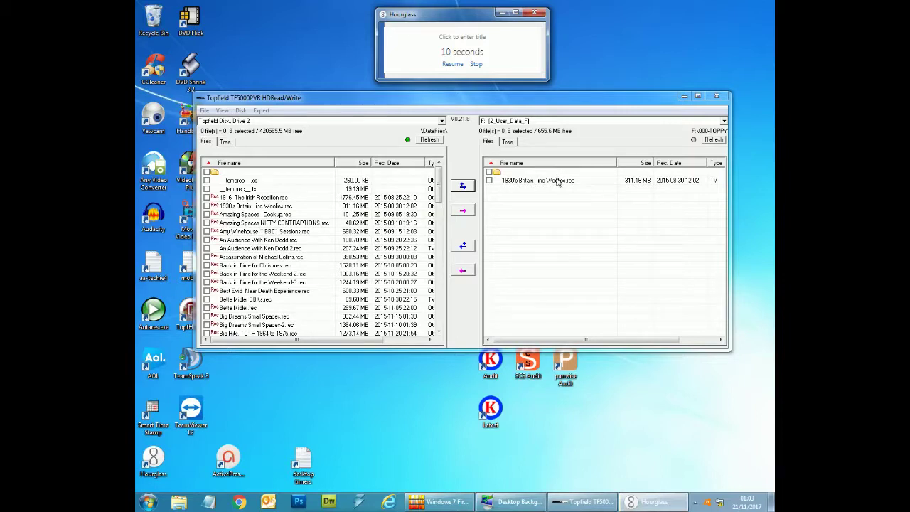
Erase the copied 1930's Britain inc Woolies.rec from F:\000-TOPPY and close HDRead/Write
left_click(569, 229)
right_click(566, 229)
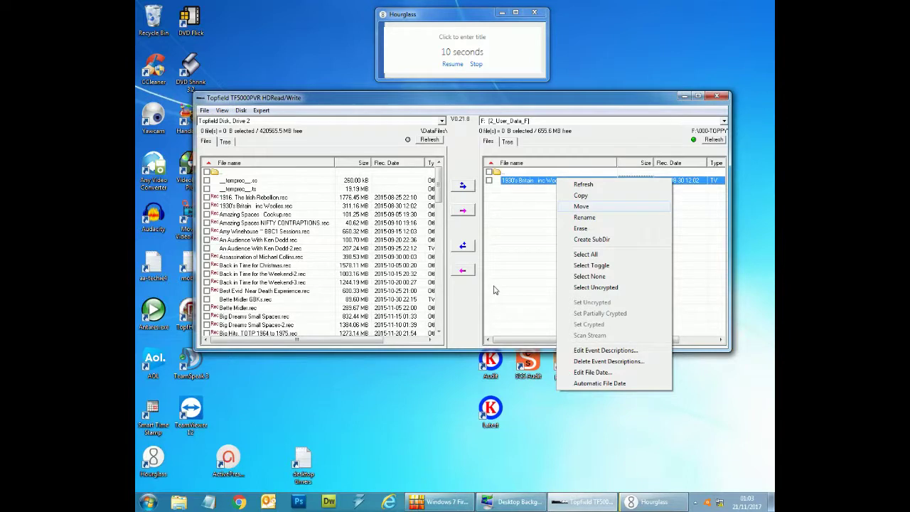
left_click(581, 228)
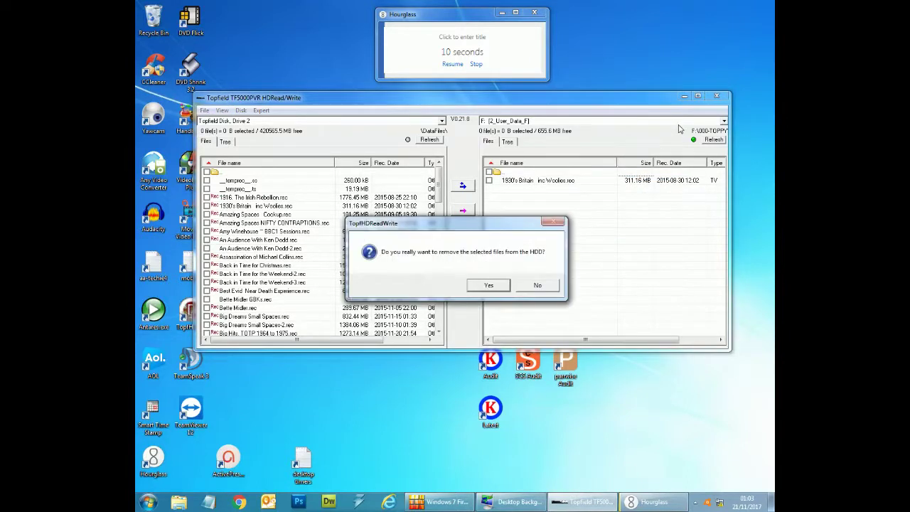
key("Return")
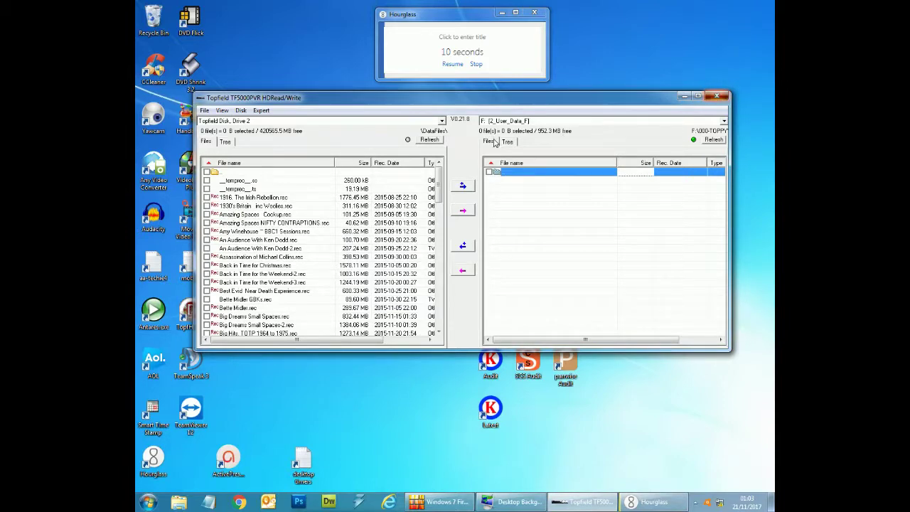
key("alt+F4")
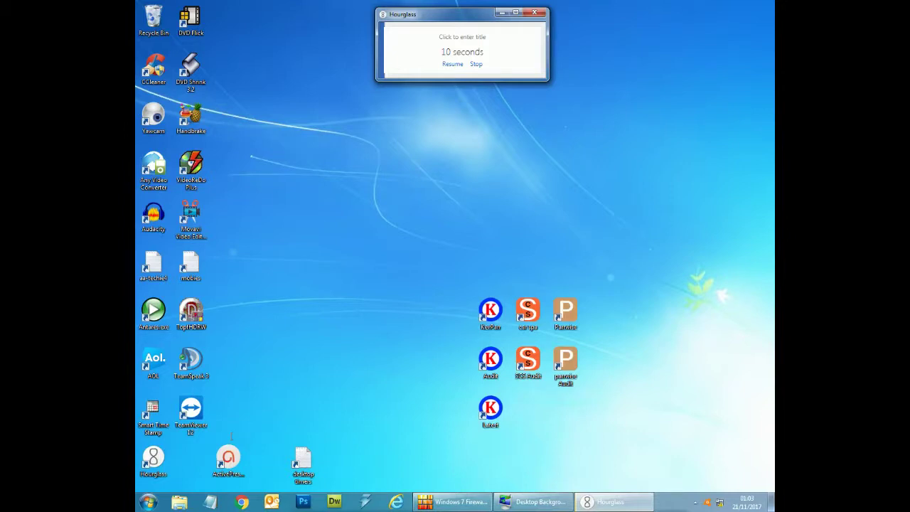
Enter 10 seconds for the USB 3 External drive in desktop timers.txt and save the file
double_click(302, 462)
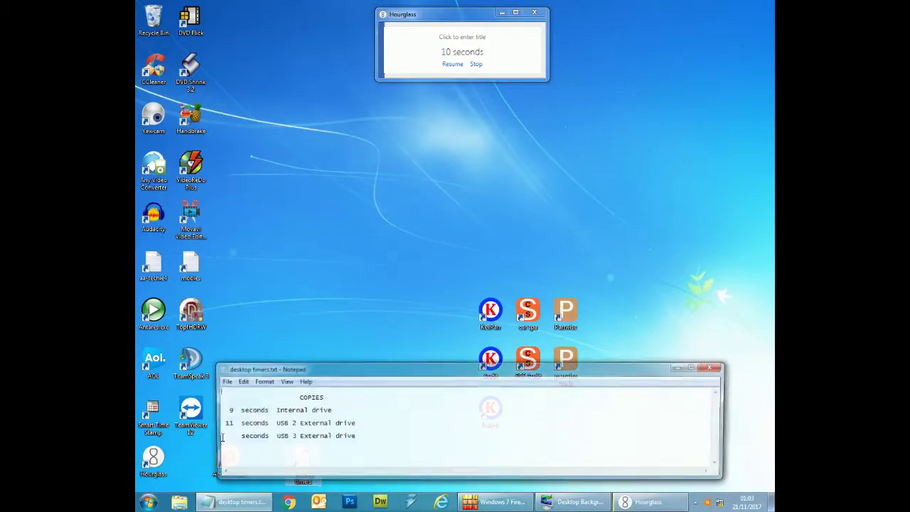
double_click(222, 438)
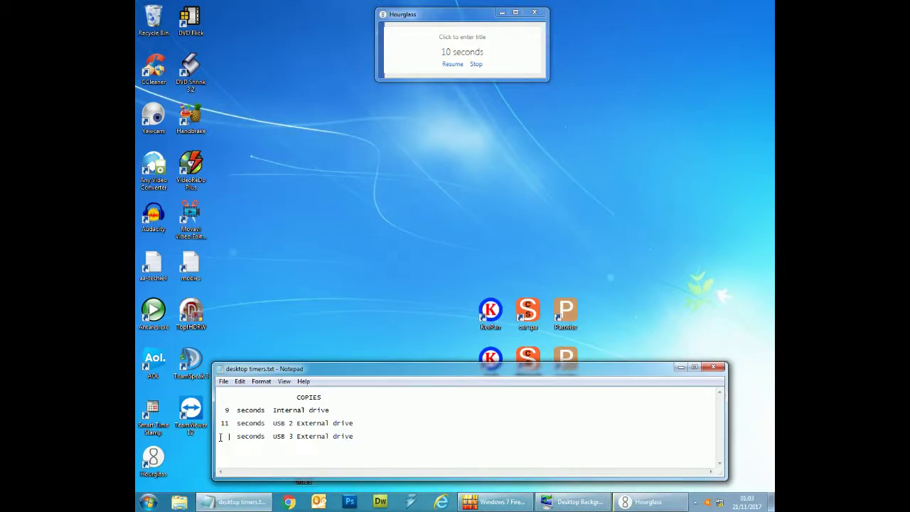
type("10")
left_click(223, 381)
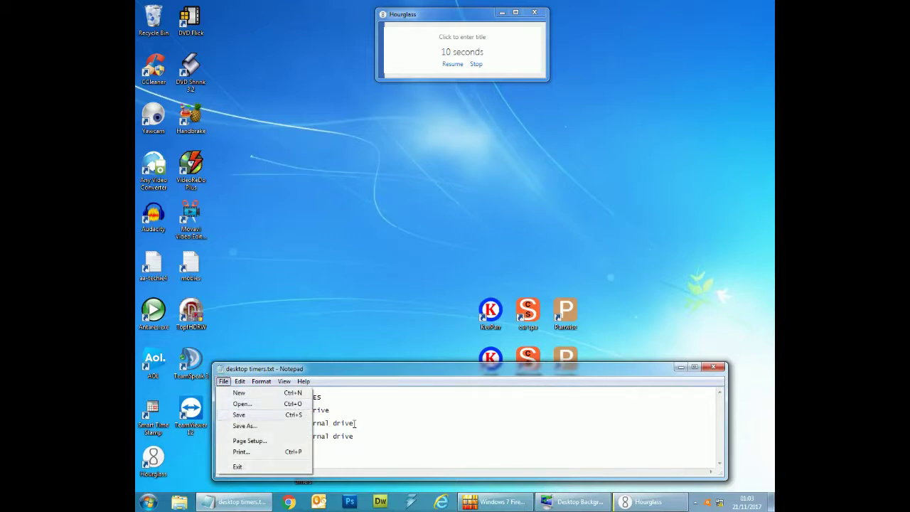
left_click(316, 418)
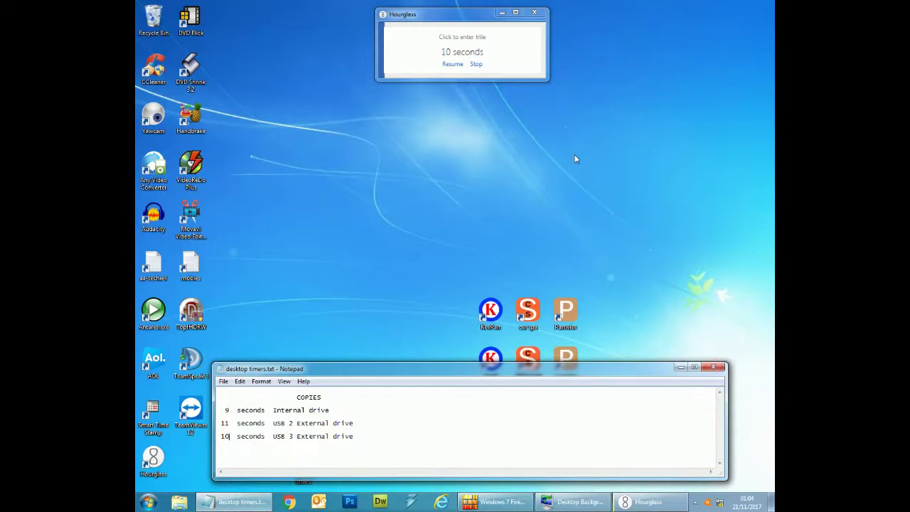
Close desktop timers.txt and the Hourglass timer window, confirming that the timer should be closed
key("alt+F4")
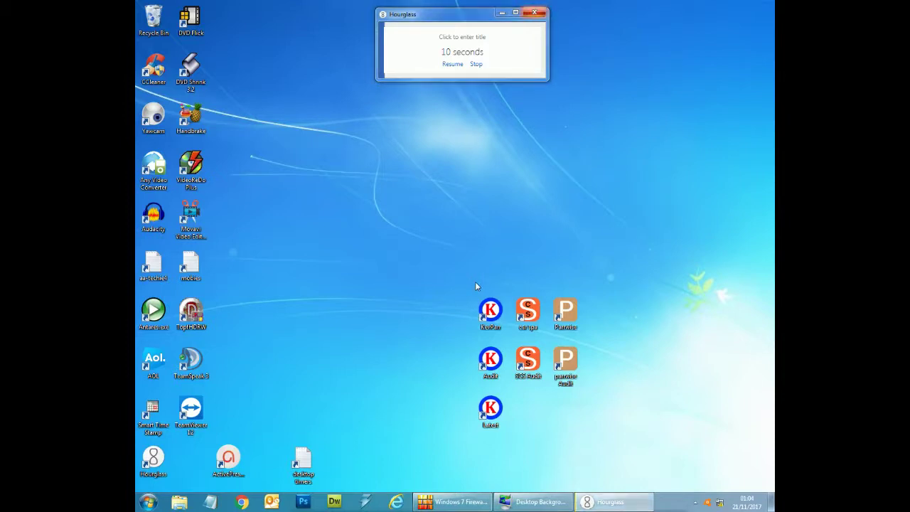
key("alt+F4")
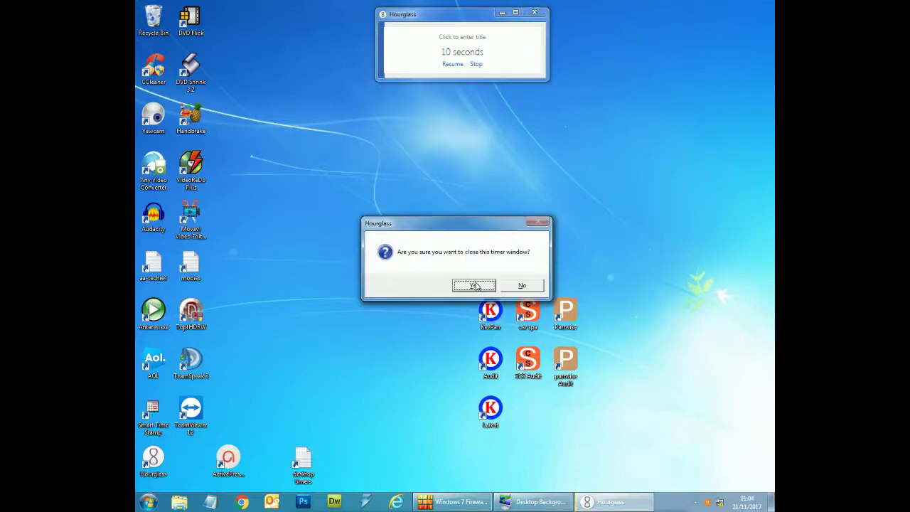
left_click(475, 285)
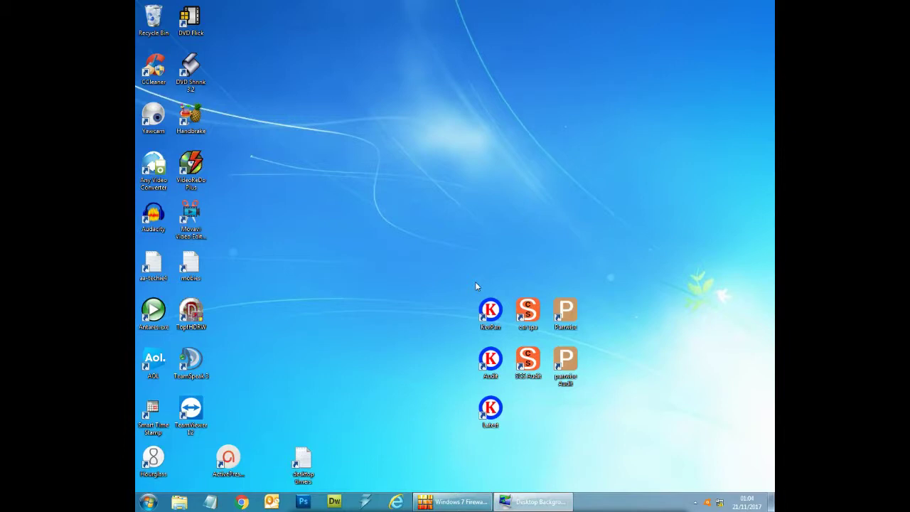
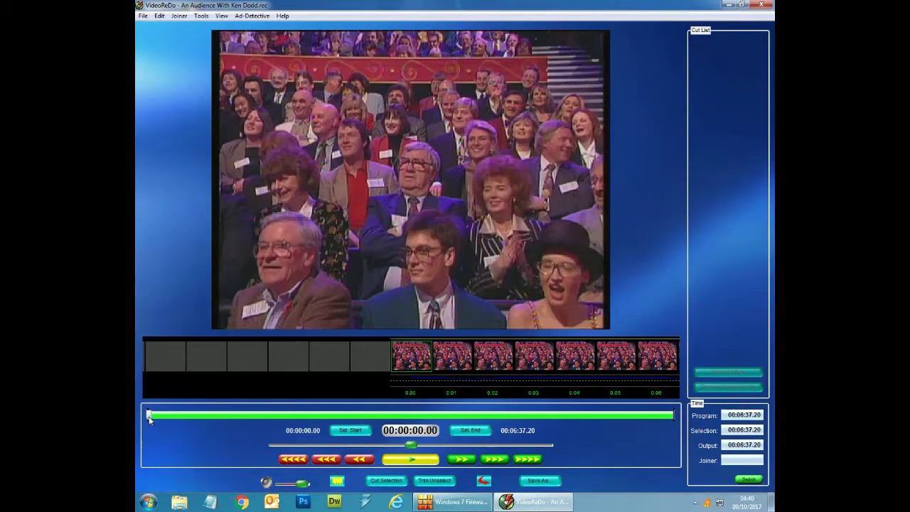
In VideoReDo, cut the opening section of An Audience With Ken Dodd.rec from 00:00:00.00 to 00:02:37.18
left_click_drag(150, 420, 153, 418)
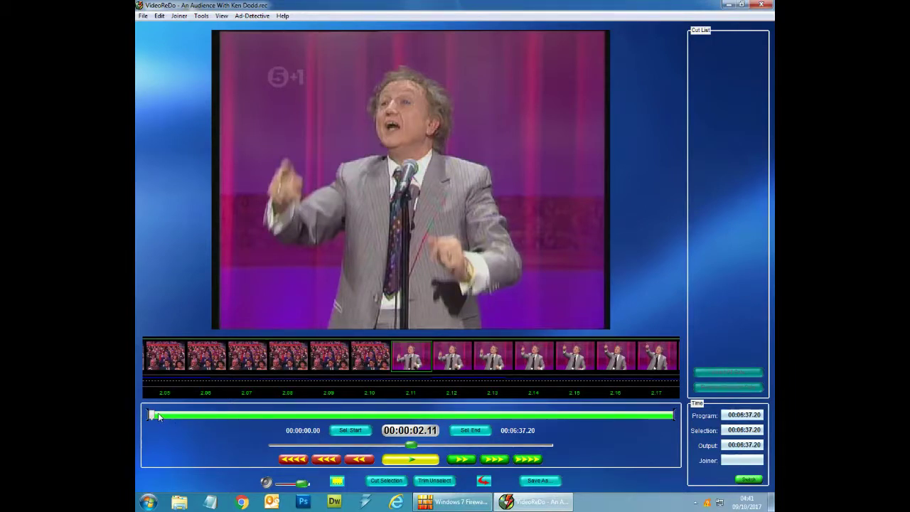
left_click_drag(151, 416, 357, 417)
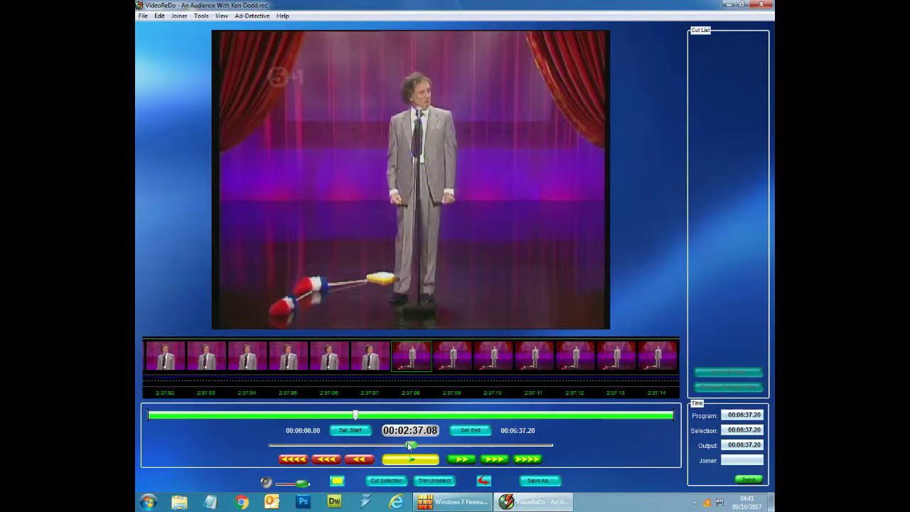
left_click_drag(409, 446, 401, 444)
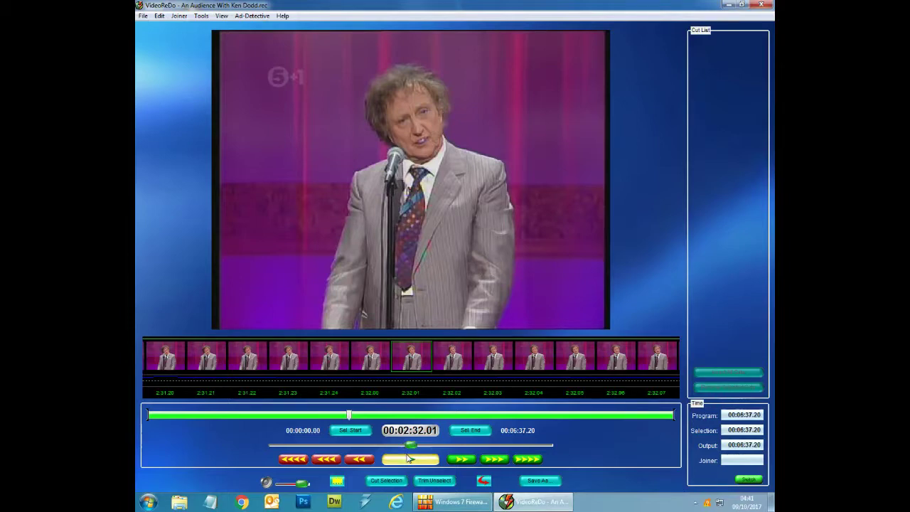
left_click(408, 459)
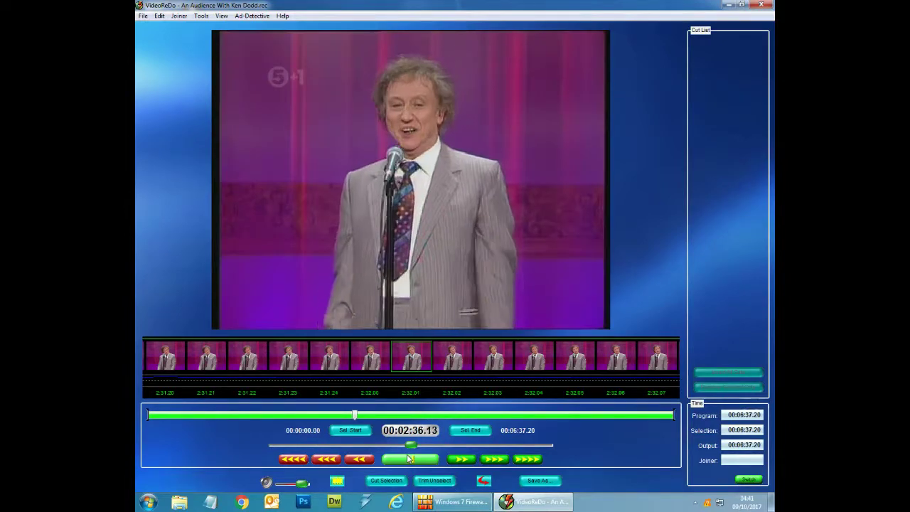
left_click(408, 459)
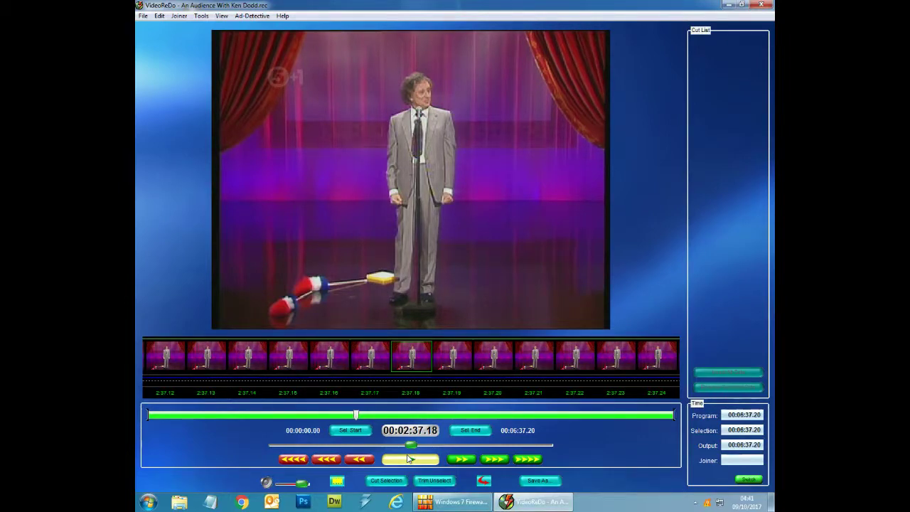
left_click(377, 365)
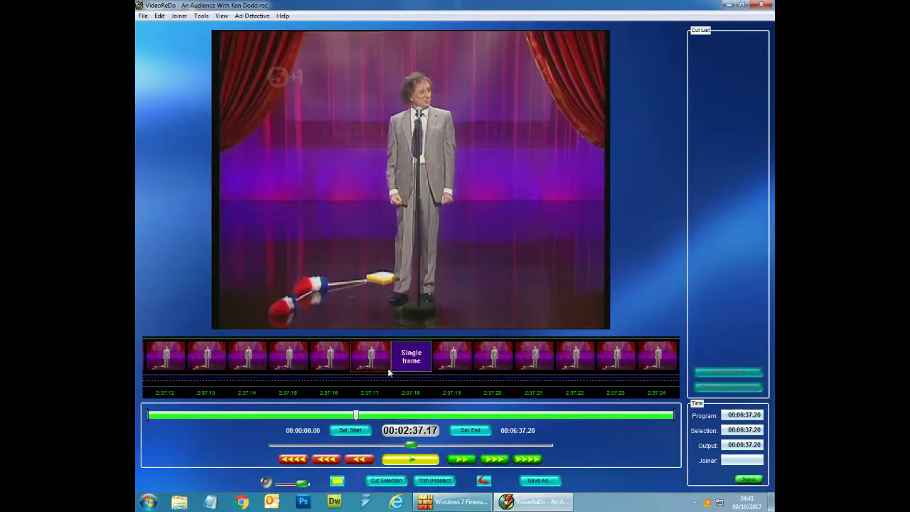
left_click(455, 357)
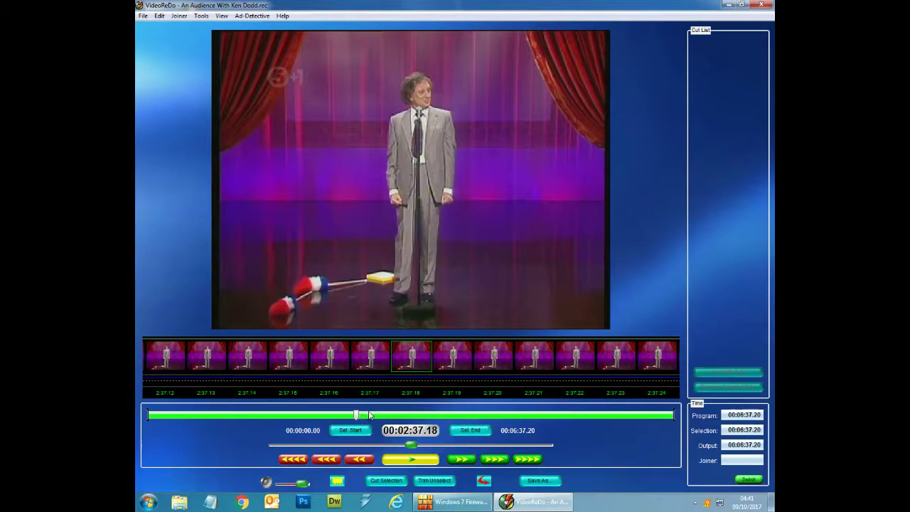
left_click(470, 430)
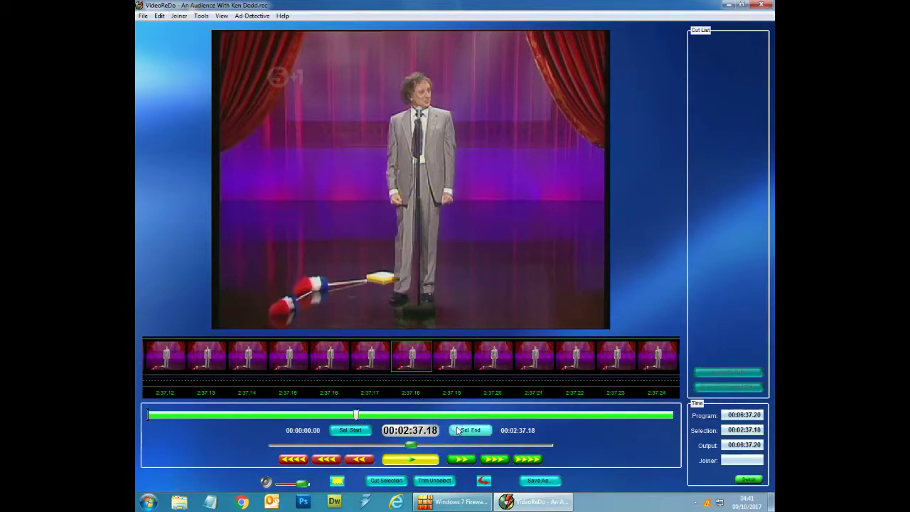
left_click(385, 481)
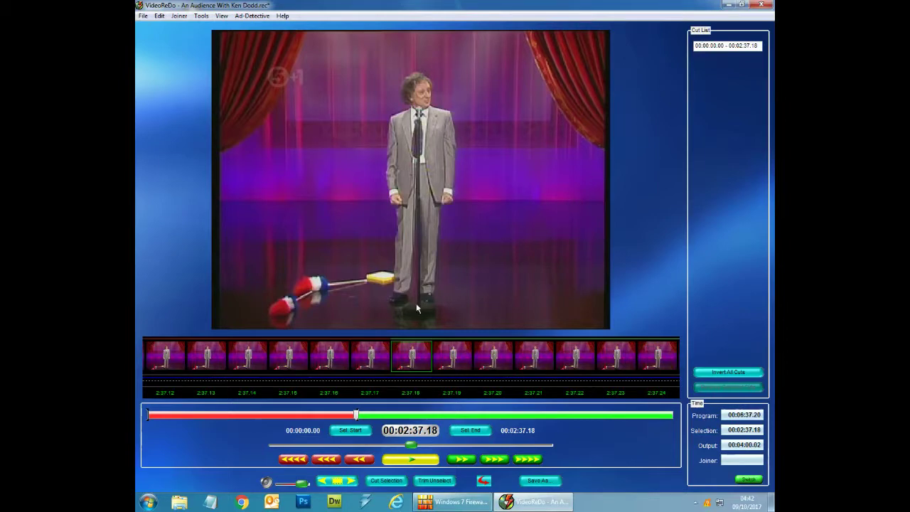
Cut the closing section of the recording from 00:03:12.17 to the end at 00:06:37.20
left_click(410, 460)
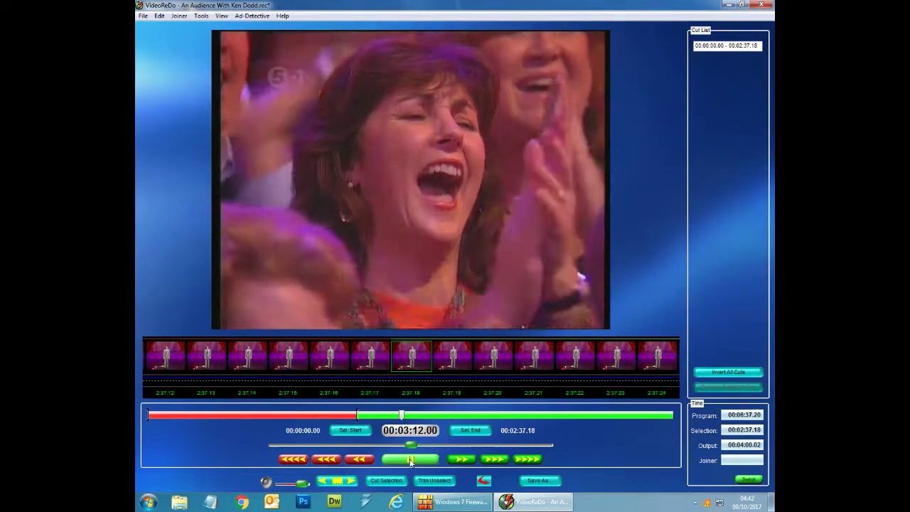
left_click(411, 460)
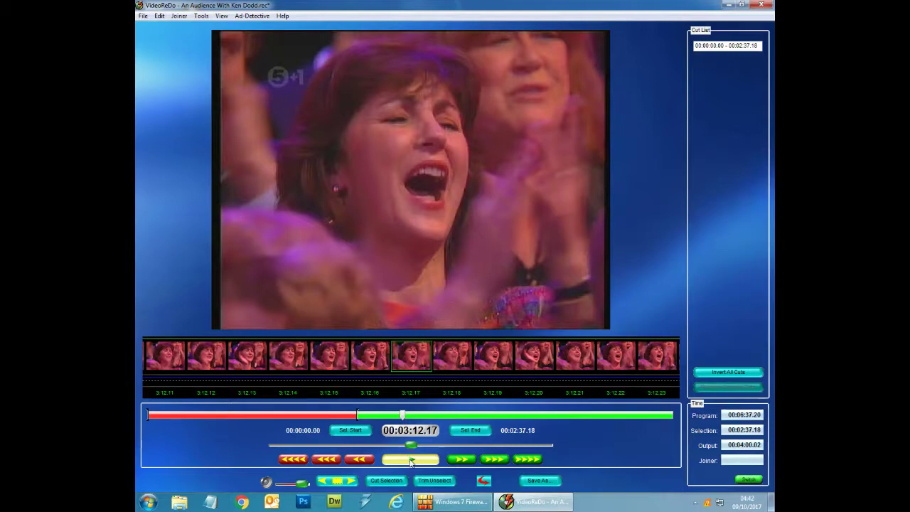
left_click(372, 364)
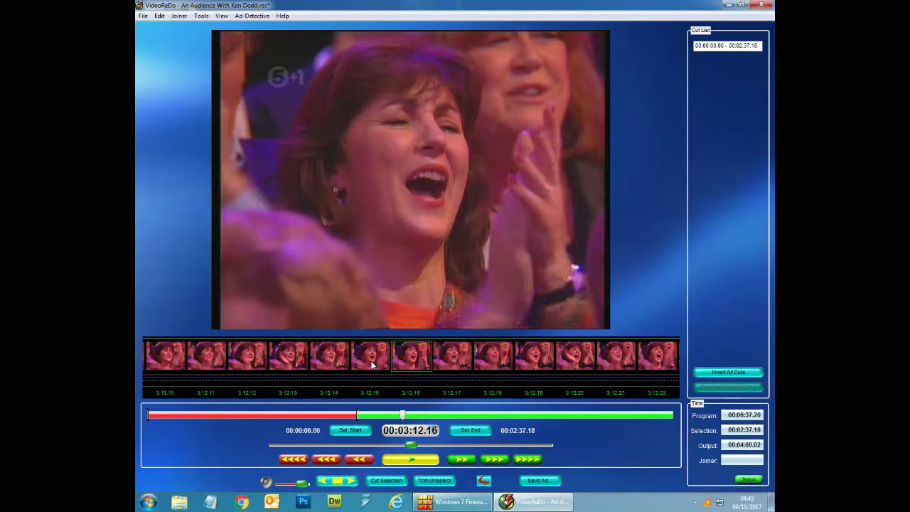
left_click(448, 354)
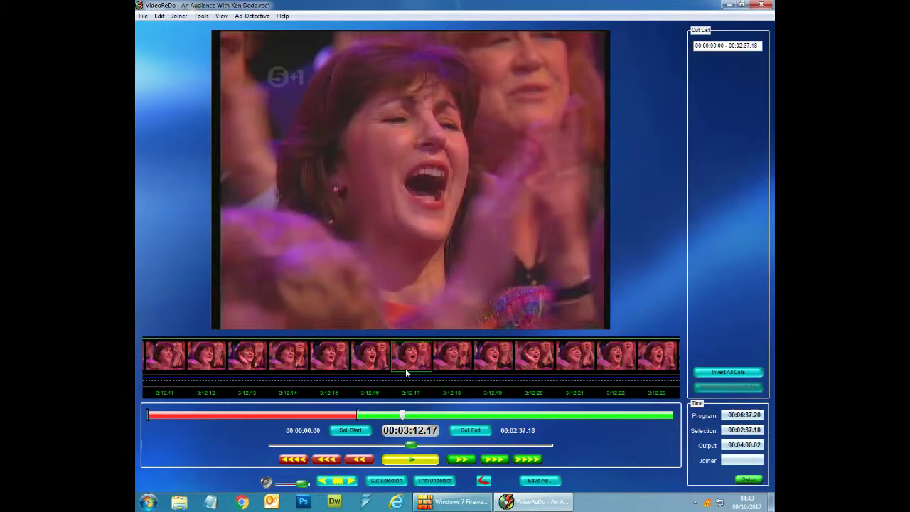
left_click(360, 430)
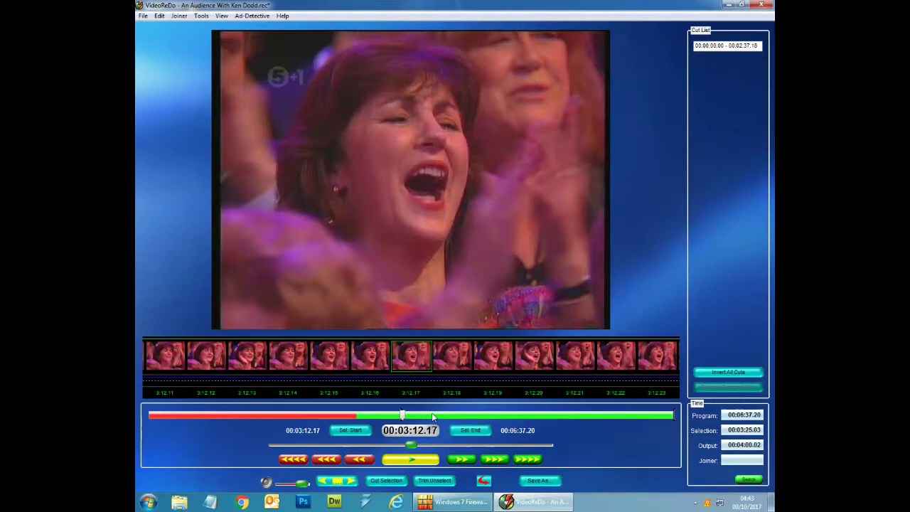
left_click(391, 480)
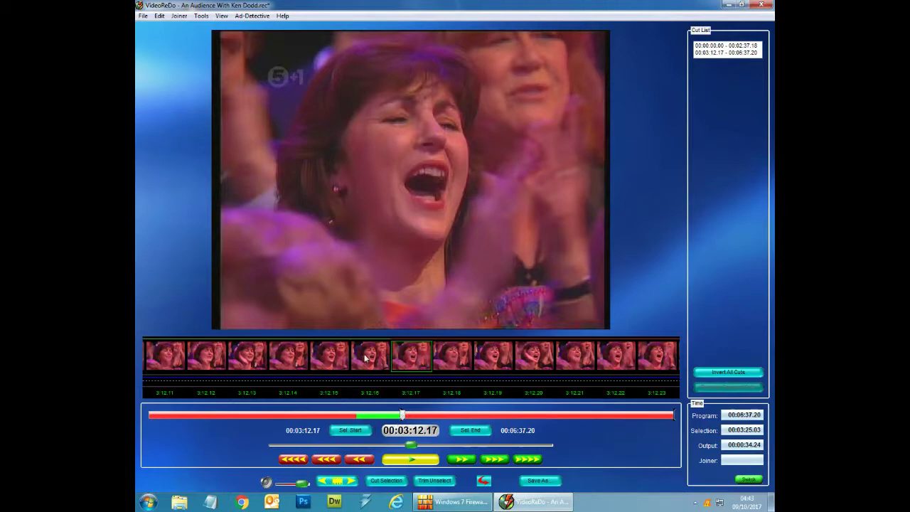
Save the edited video to F:\000toppy as Doddy Tenor.rec in Topfield REC format, and close VideoReDo
left_click(144, 17)
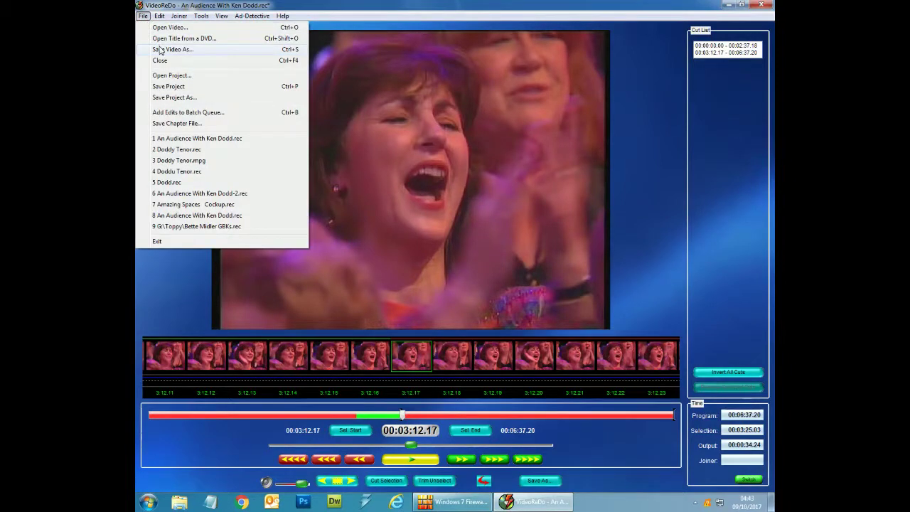
left_click(160, 49)
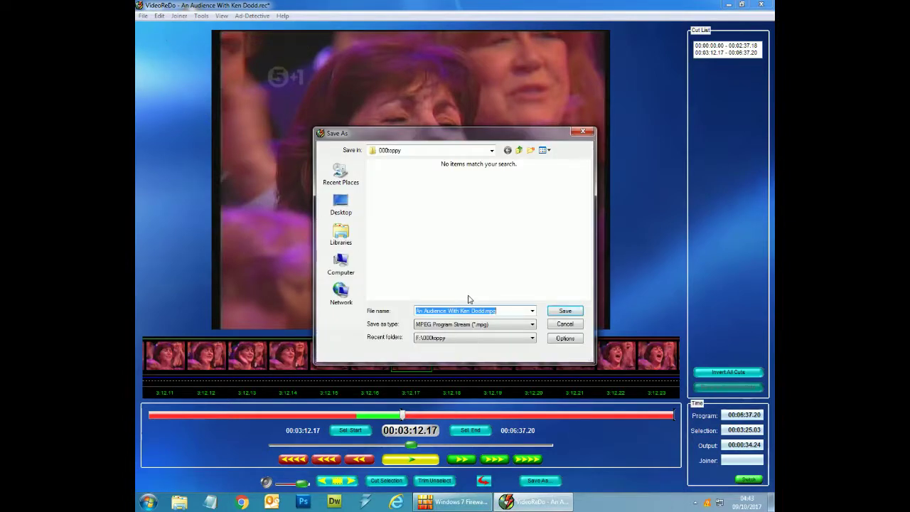
left_click_drag(473, 311, 420, 311)
key("BackSpace")
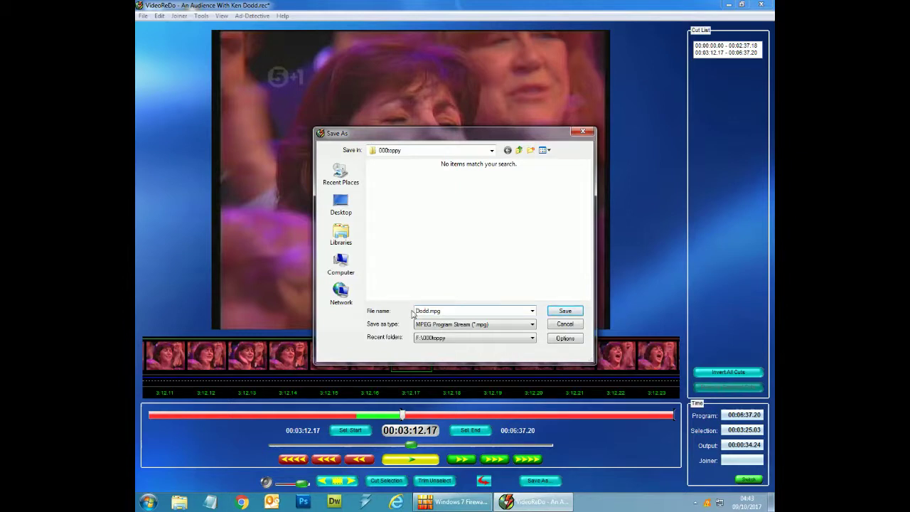
type("y Tenor")
left_click_drag(460, 310, 449, 312)
left_click(446, 326)
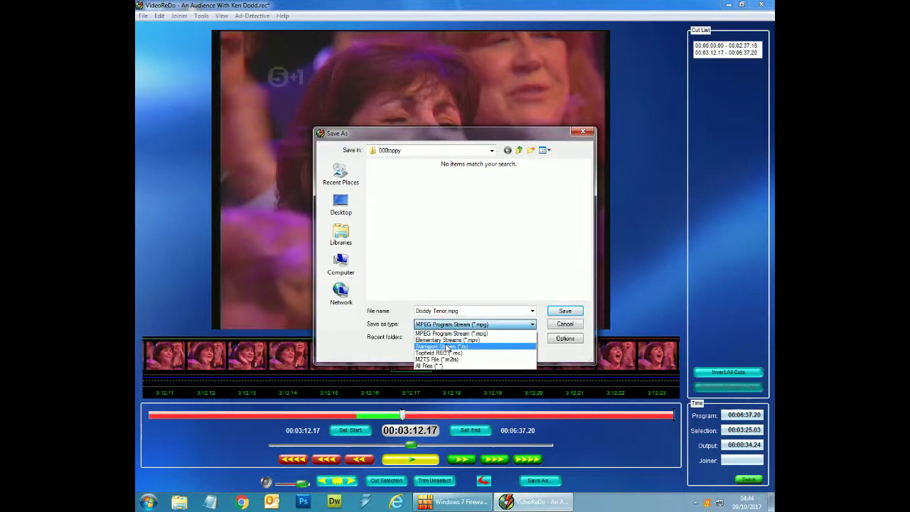
left_click(443, 354)
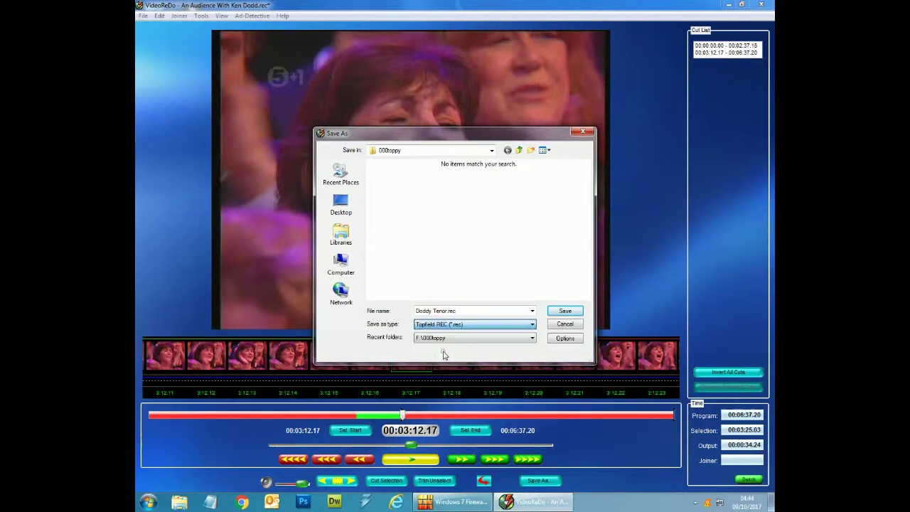
left_click(563, 311)
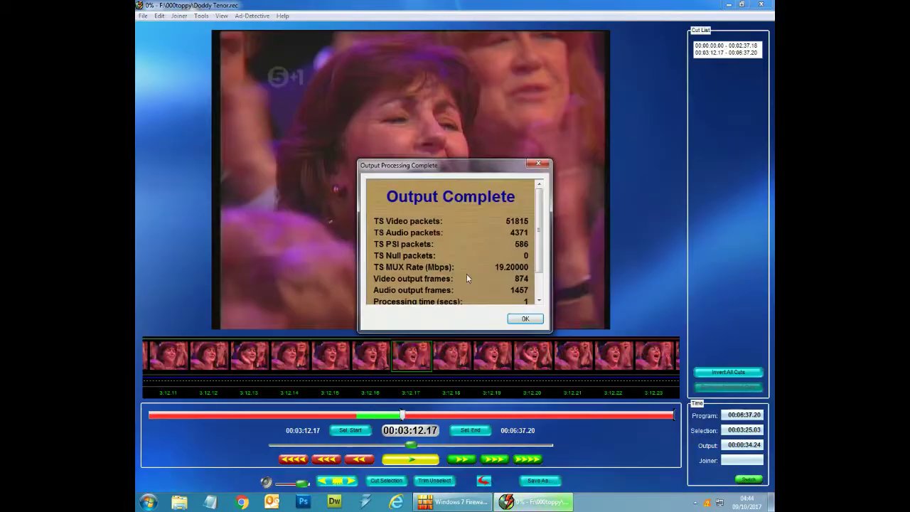
left_click(525, 318)
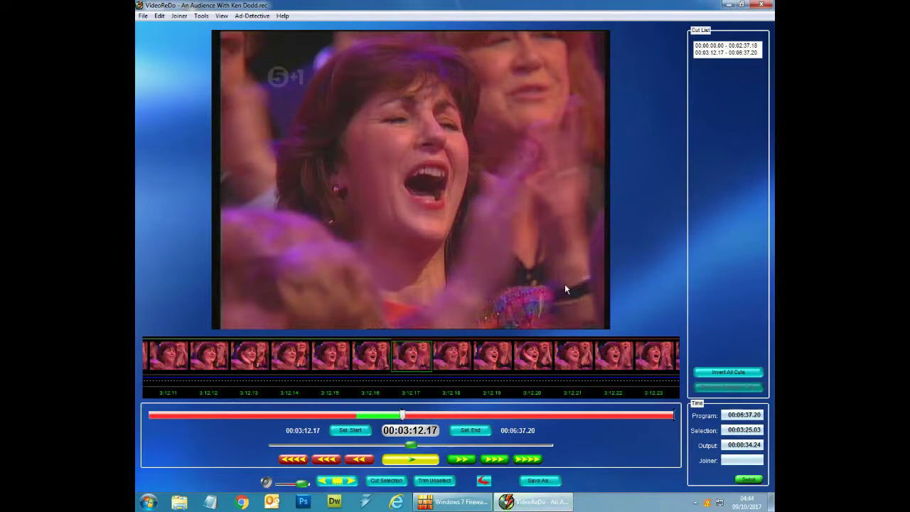
left_click(758, 6)
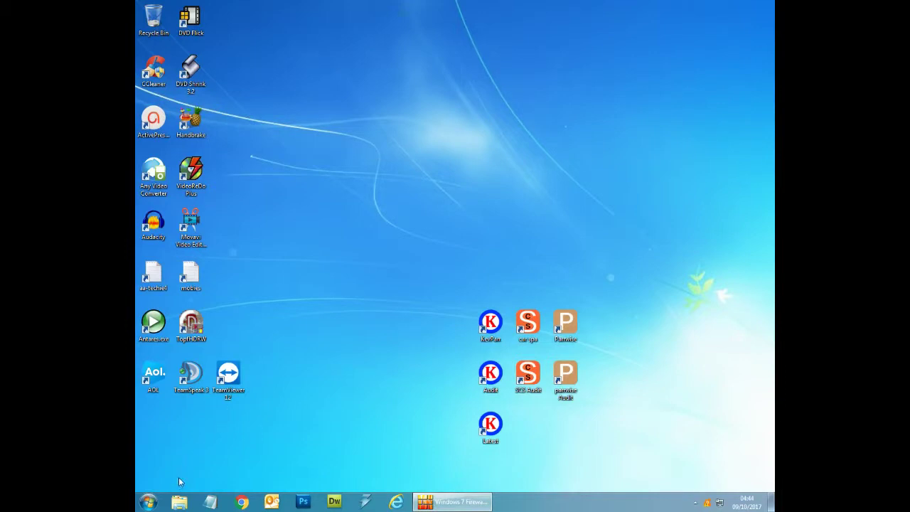
Open the 000toppy folder on drive F in Windows Explorer, play Doddy Tenor.rec in VLC, and close the player
left_click(180, 503)
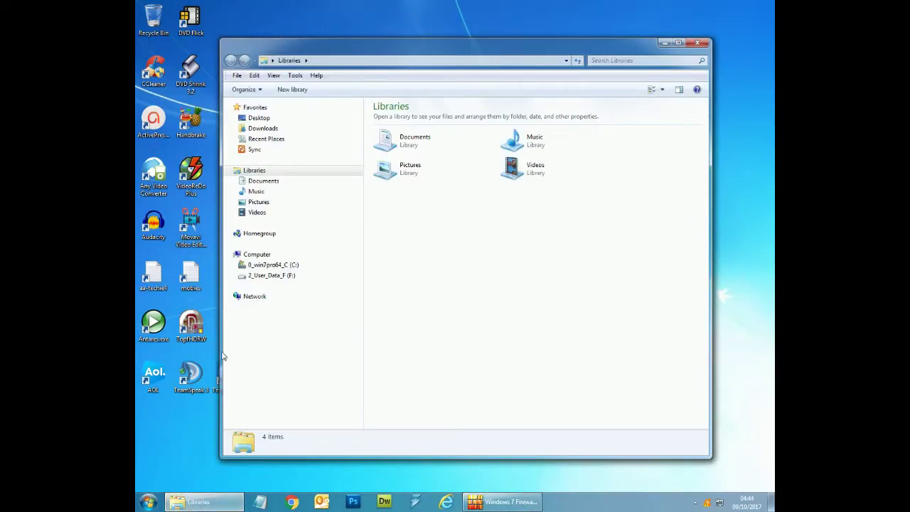
left_click(235, 275)
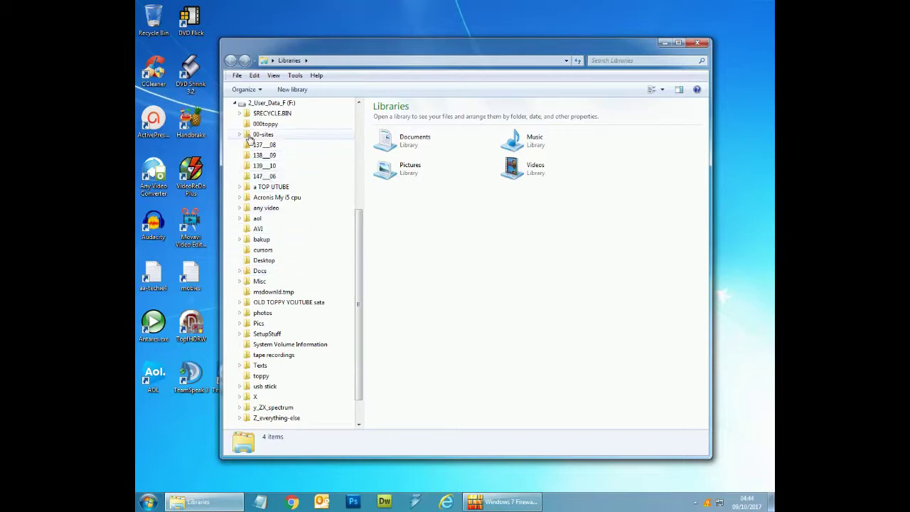
left_click(260, 124)
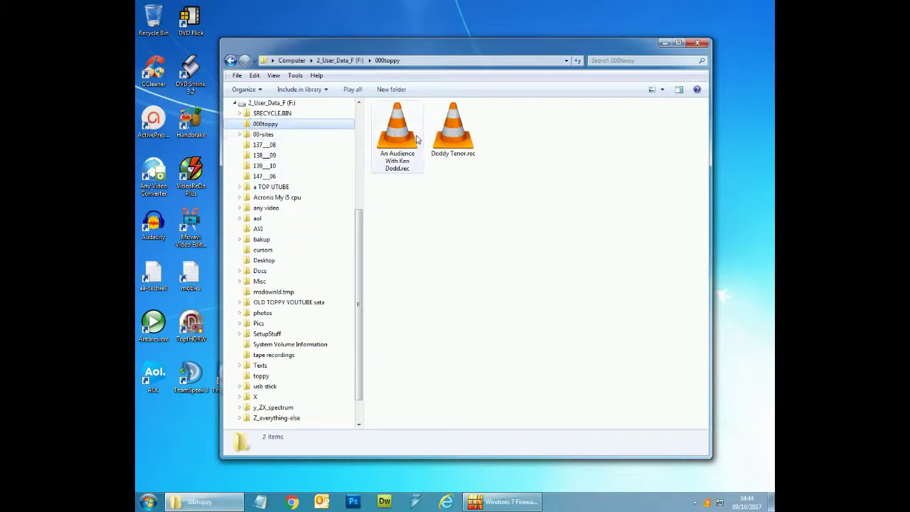
mouse_move(451, 137)
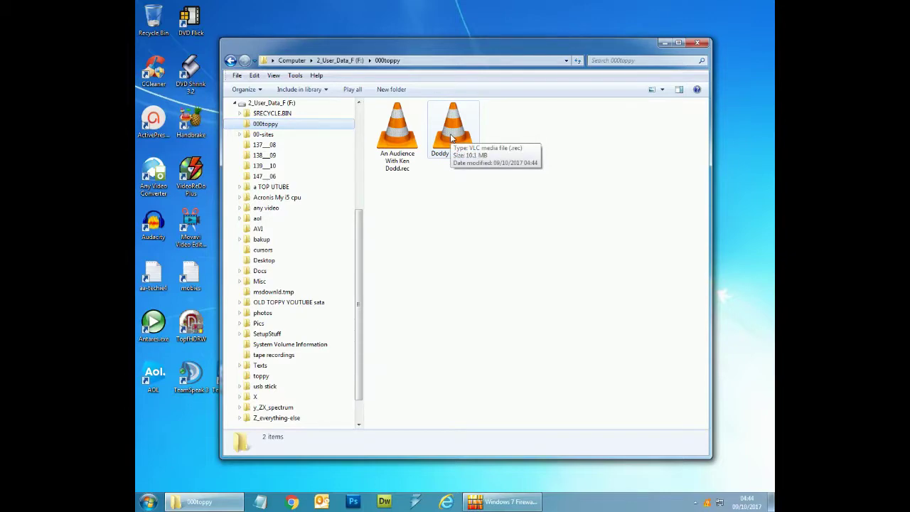
double_click(451, 135)
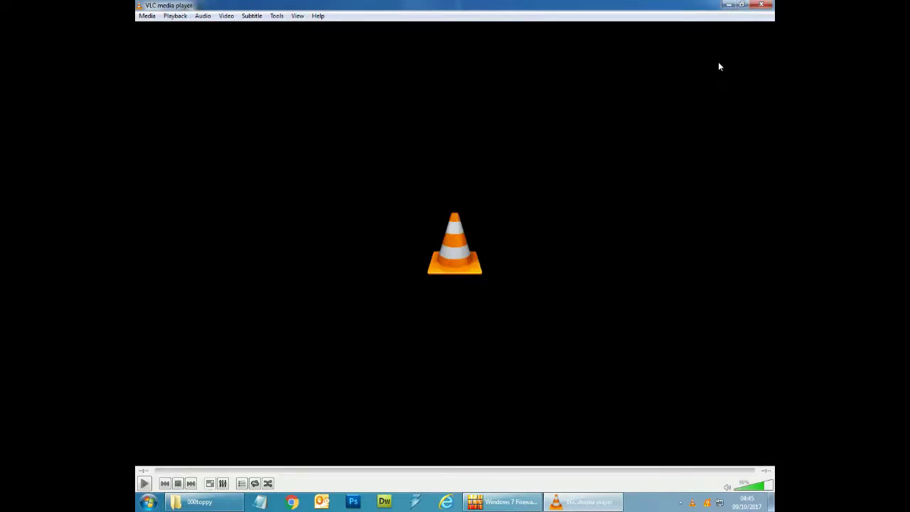
left_click(760, 5)
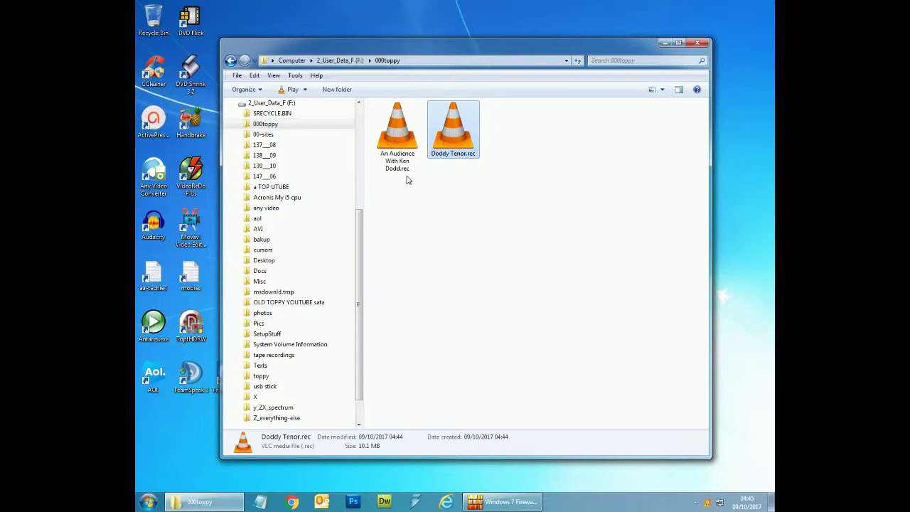
Delete the 000toppy folder from drive F and close the Explorer window
left_click(275, 125)
right_click(276, 124)
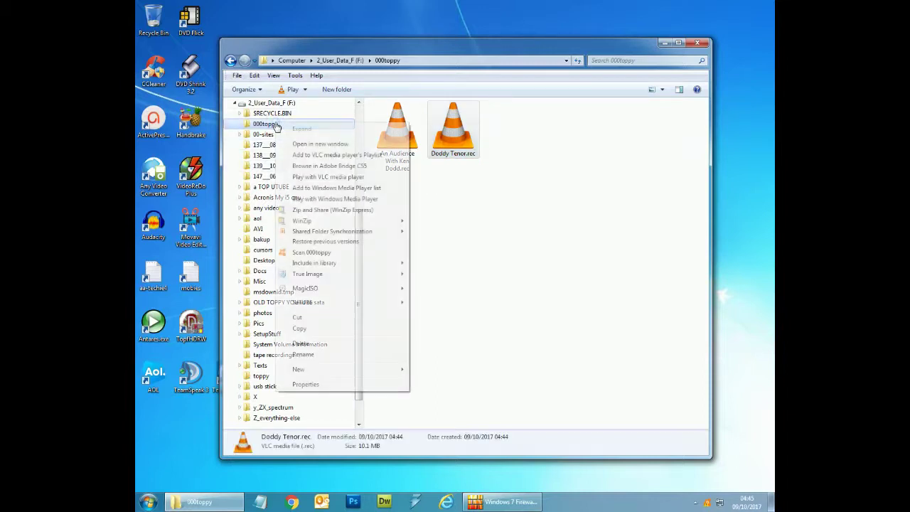
left_click(300, 343)
left_click(481, 292)
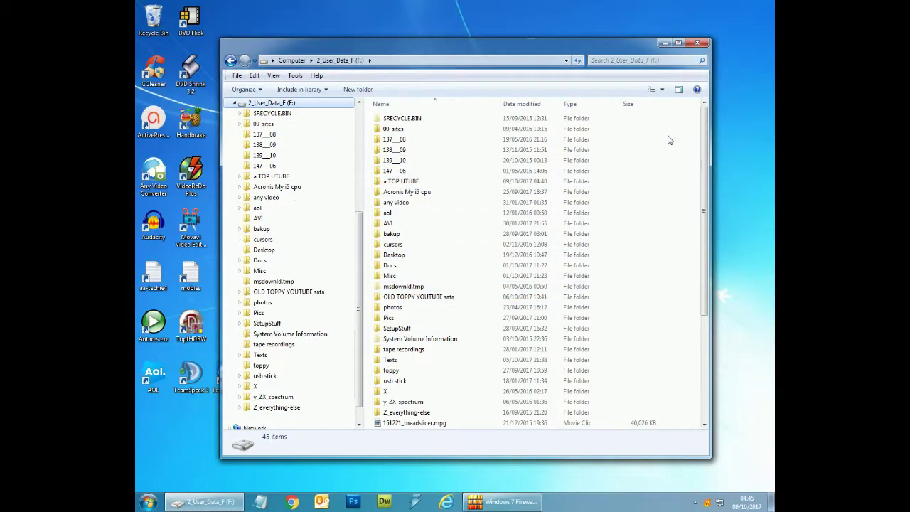
left_click(697, 44)
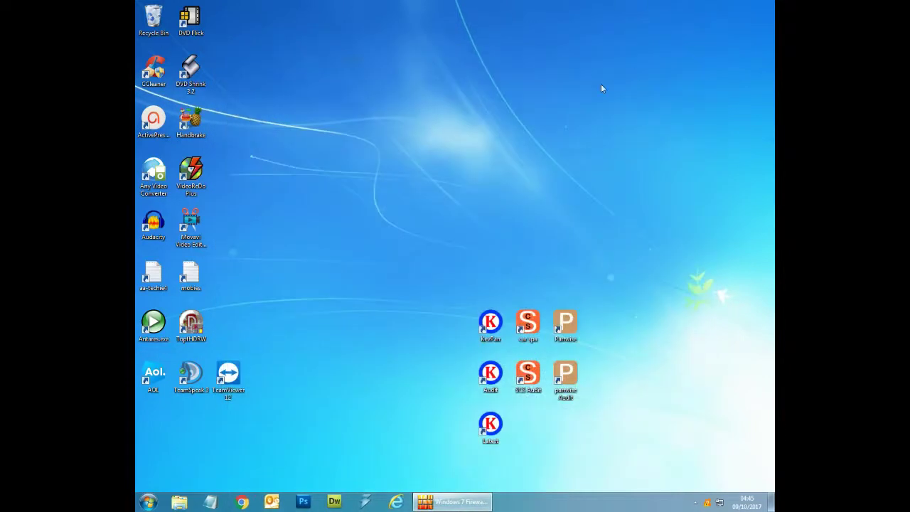